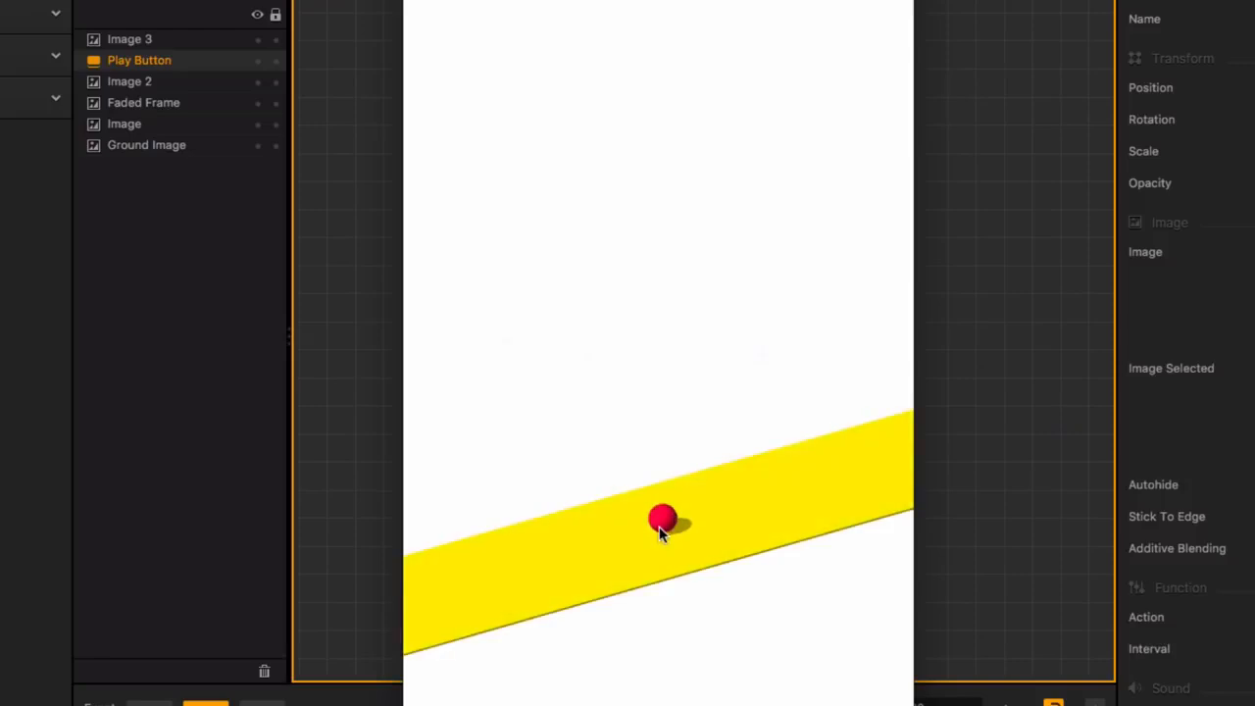
left_click(715, 541)
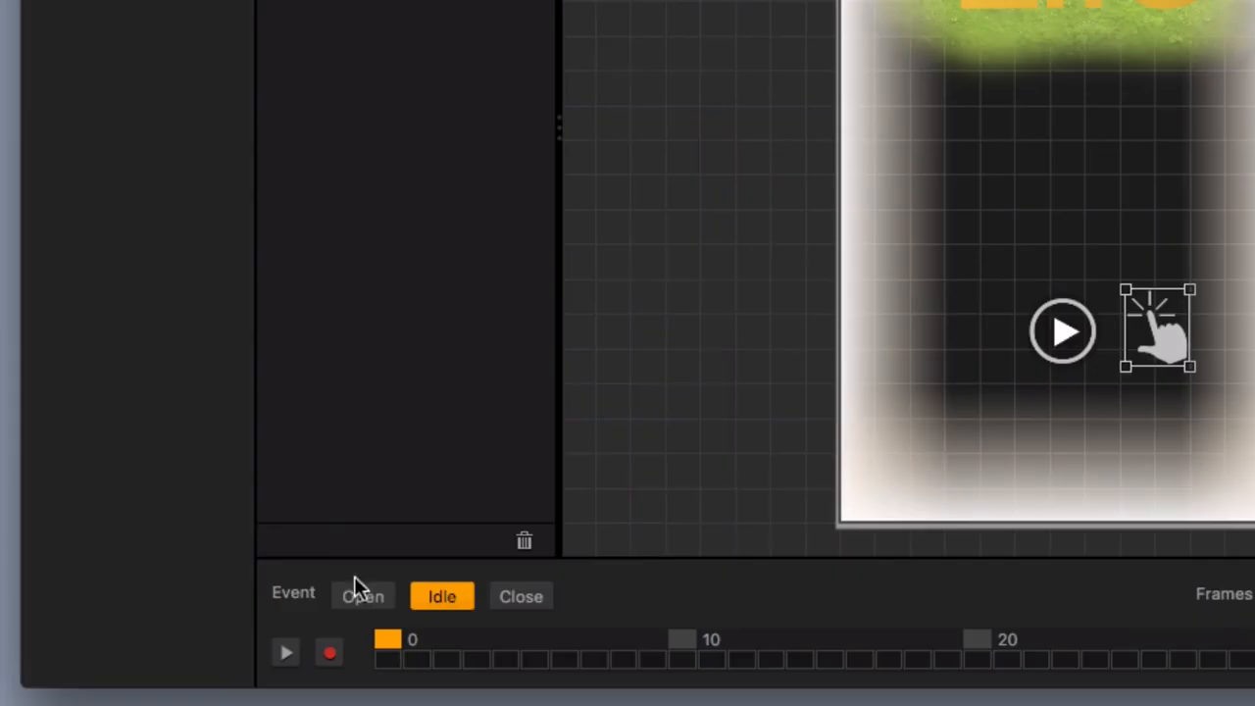
- Record a keyframe for the play button at frame 0 of the Open event with its scale set to .01 by .01
left_click(221, 632)
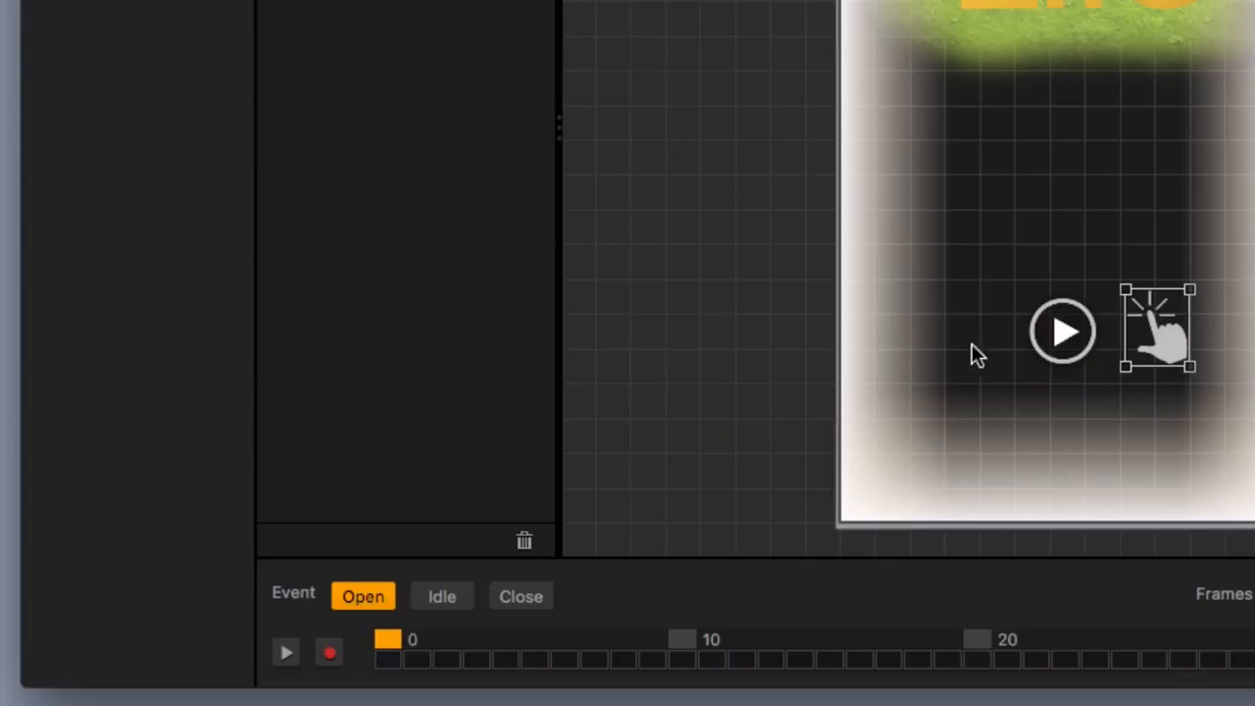
left_click(1069, 329)
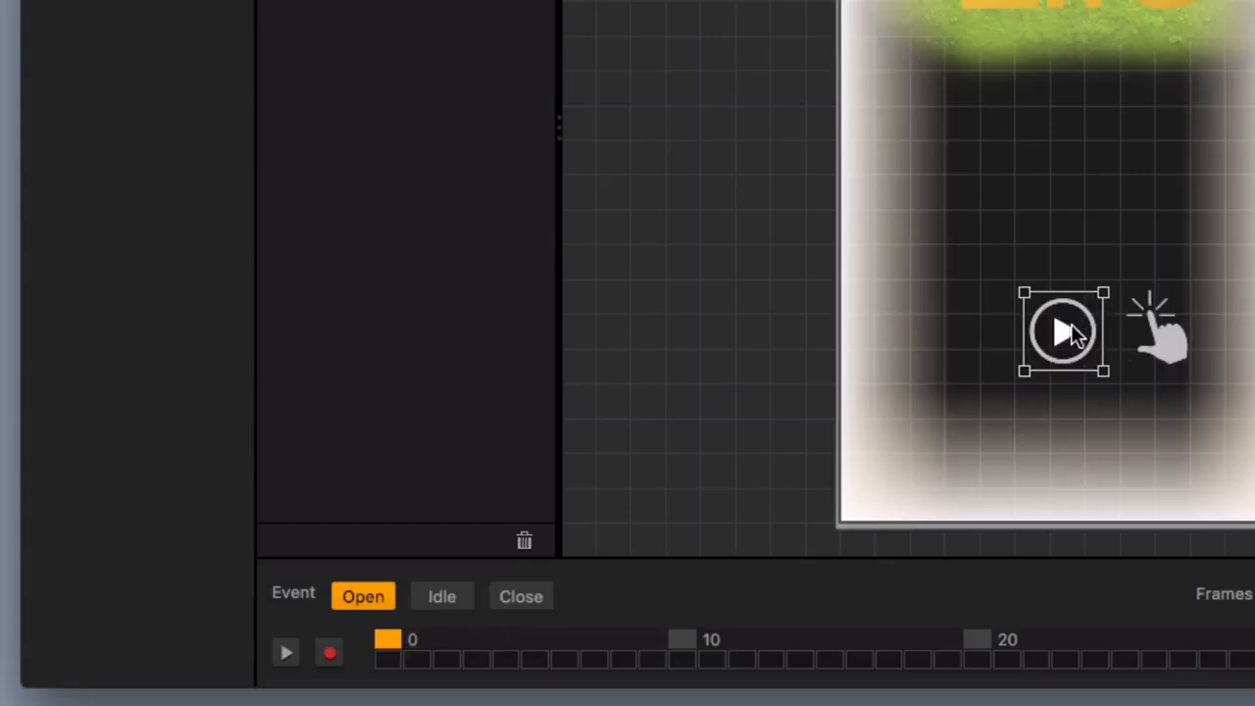
left_click(329, 656)
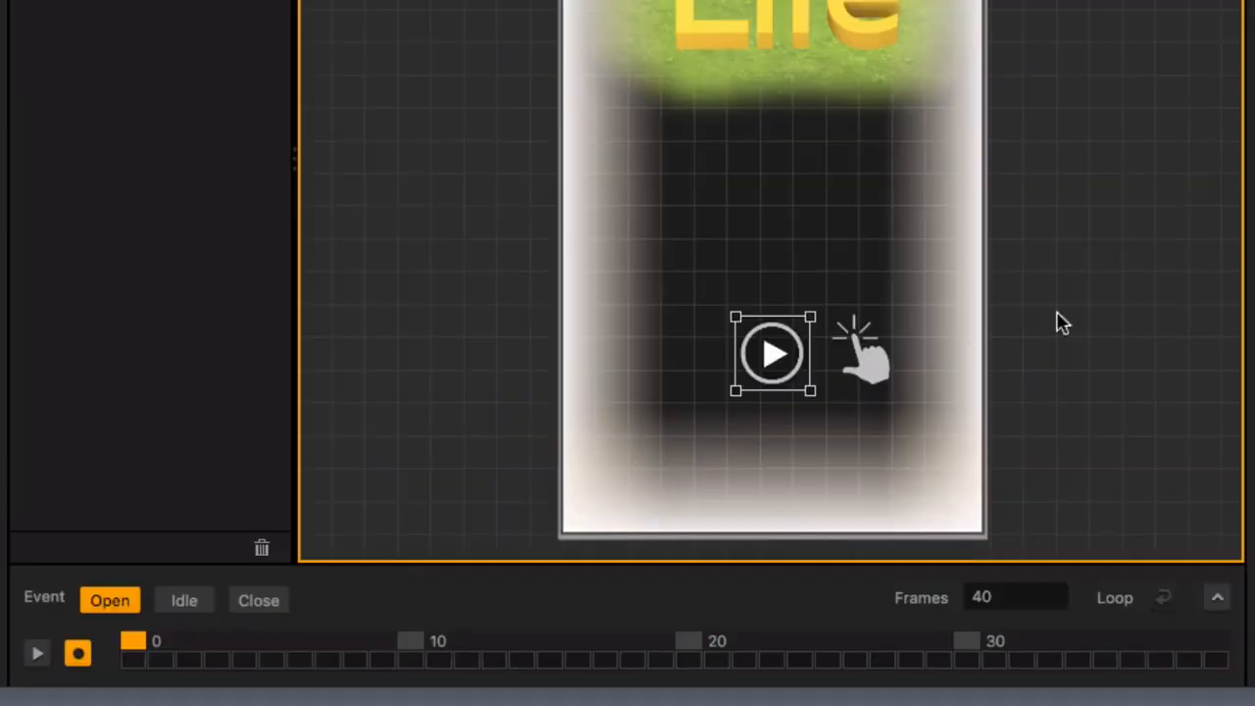
left_click(152, 655)
left_click(138, 655)
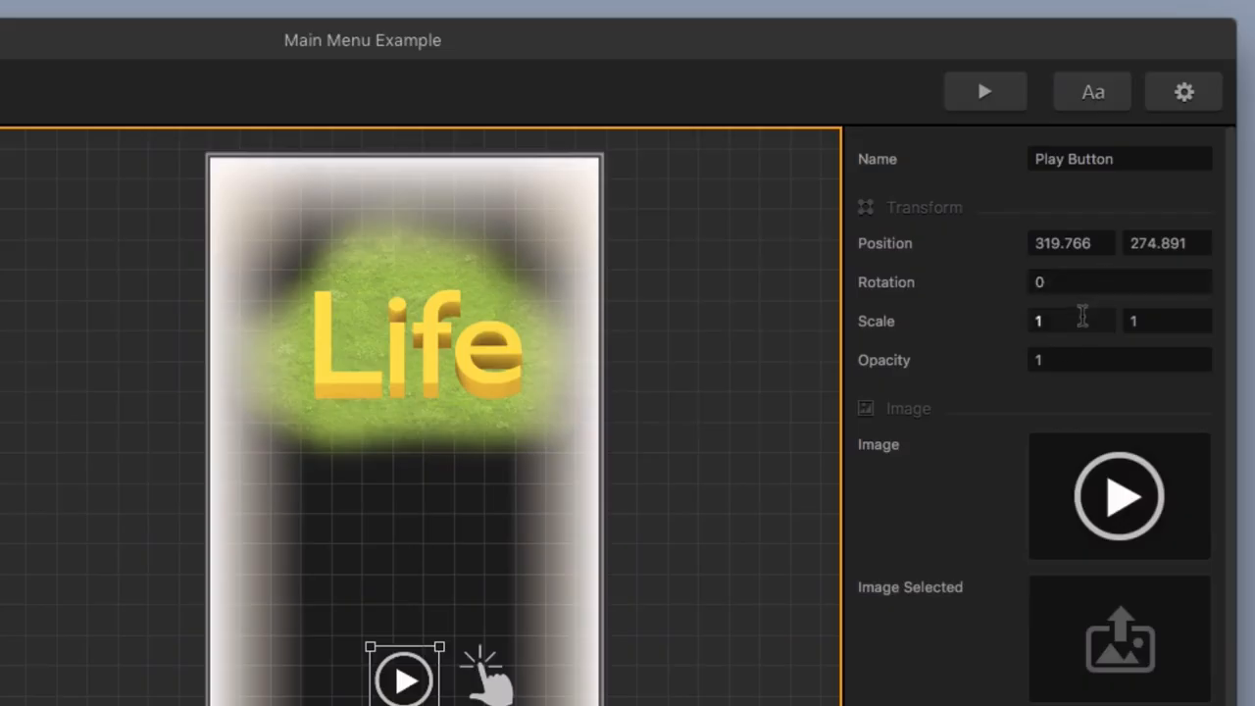
left_click(1079, 321)
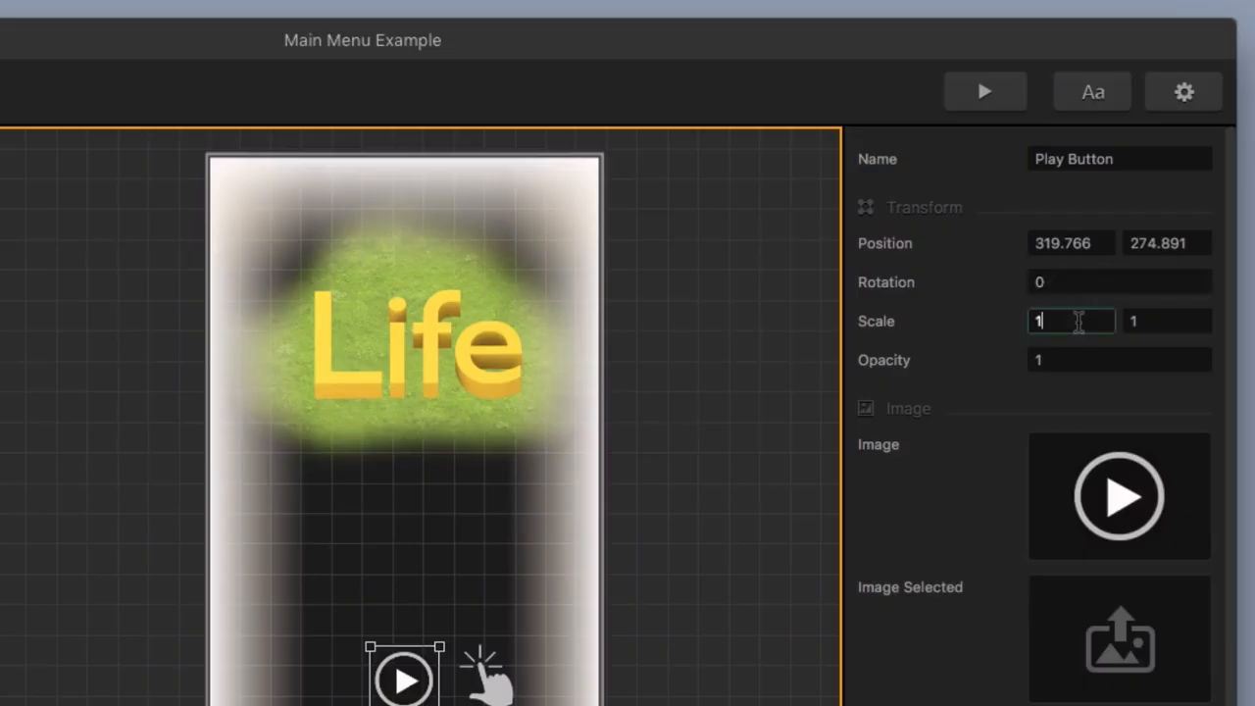
left_click_drag(1078, 322, 1010, 320)
type(".01")
left_click_drag(1141, 320, 1118, 326)
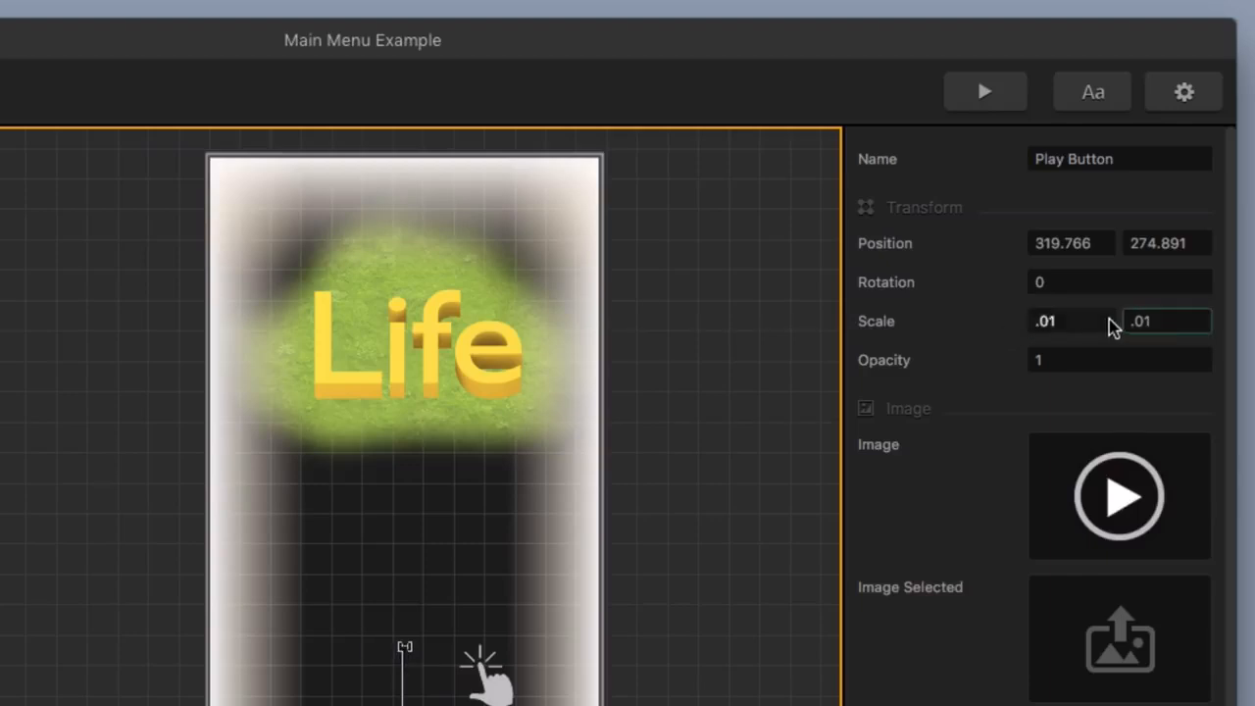
key("Return")
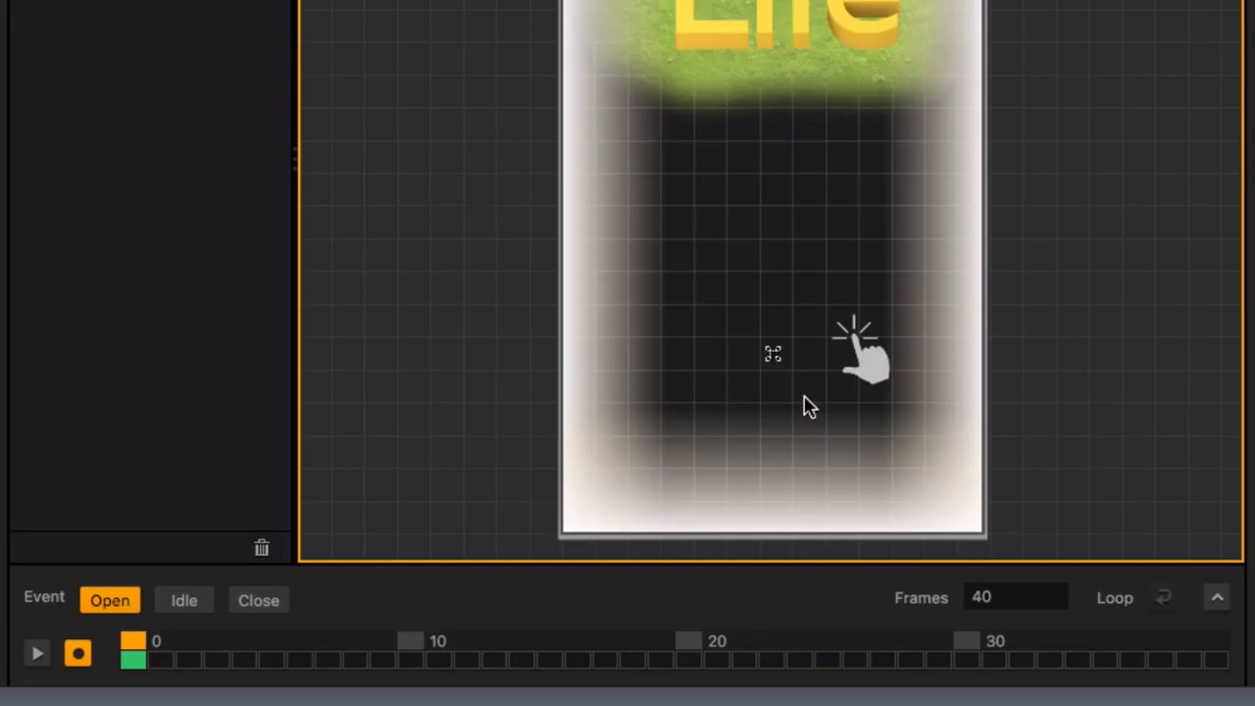
- Record the play button's scale as 1 by 1 at the last frame of the Open event
left_click(1218, 645)
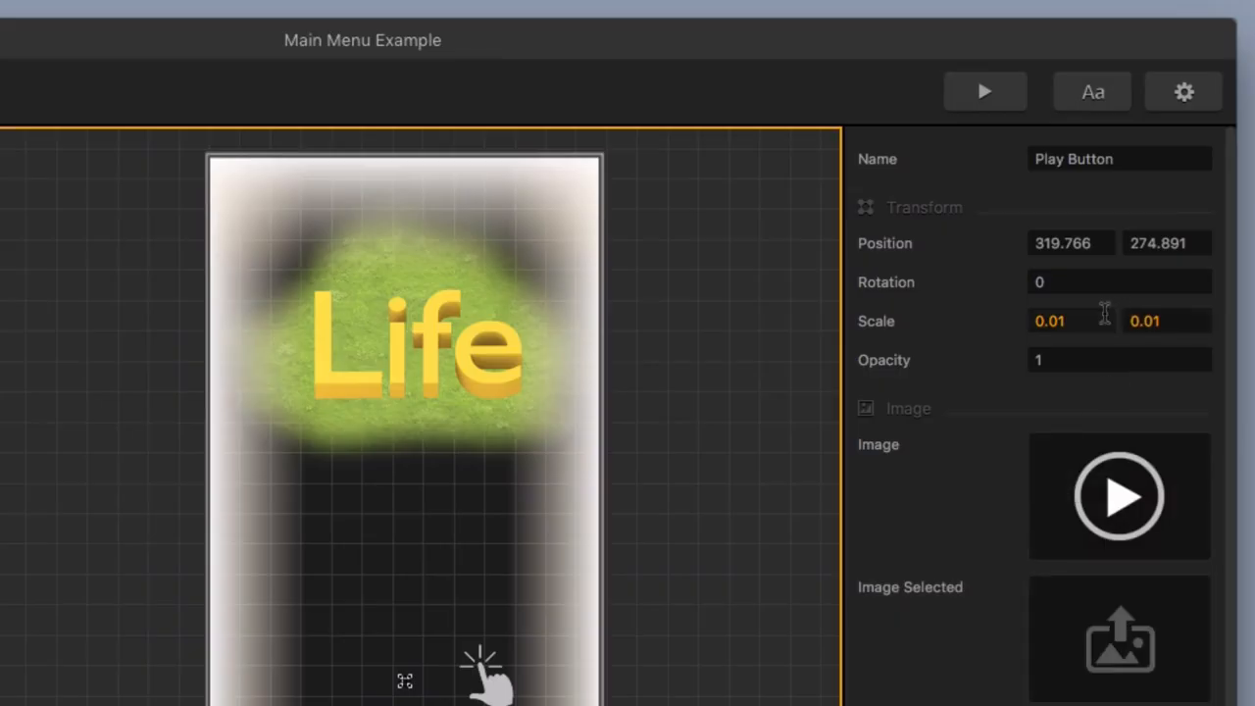
left_click(1098, 318)
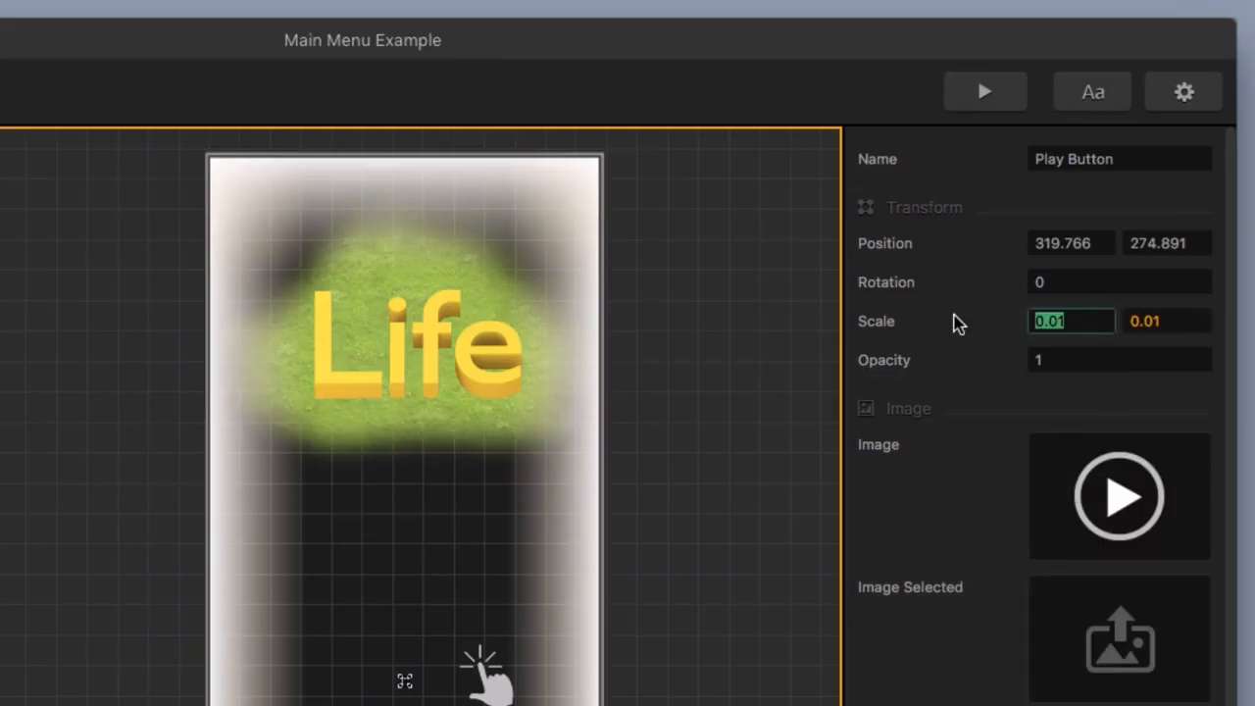
type("1")
key("Tab")
type("1")
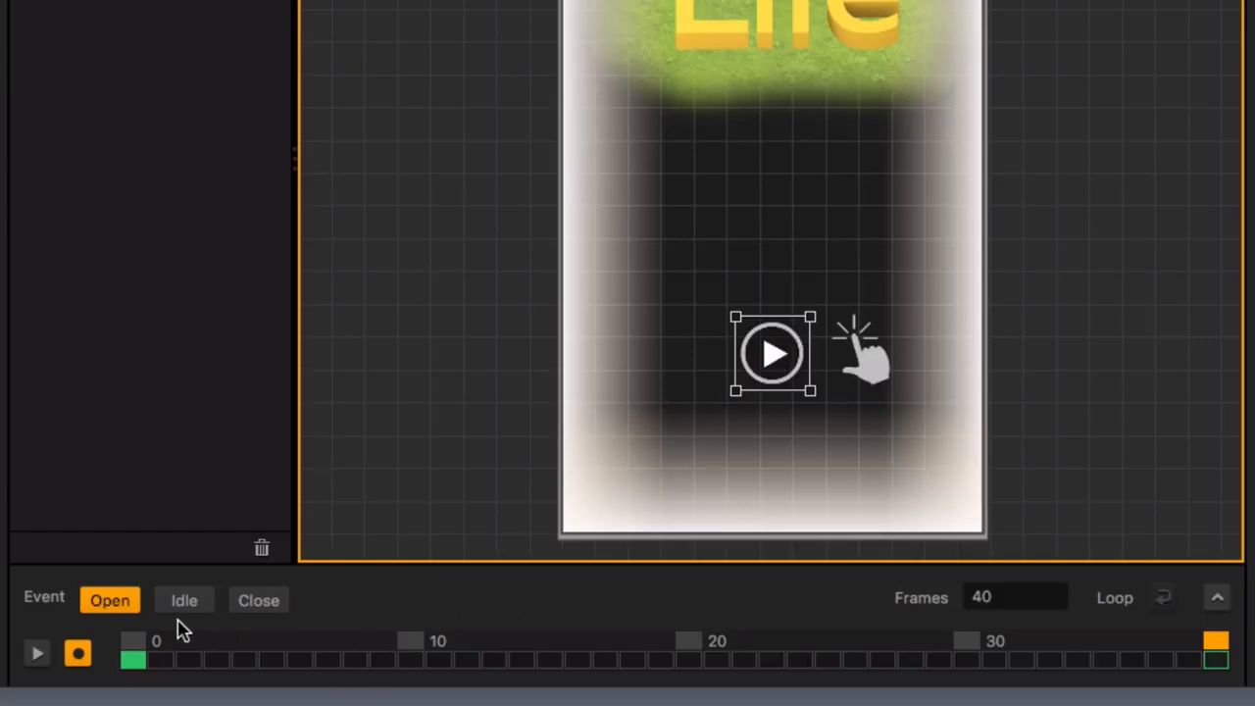
- Record a keyframe with the play button's scale at 1 by 1 at frame 0 of the Idle event
left_click(186, 601)
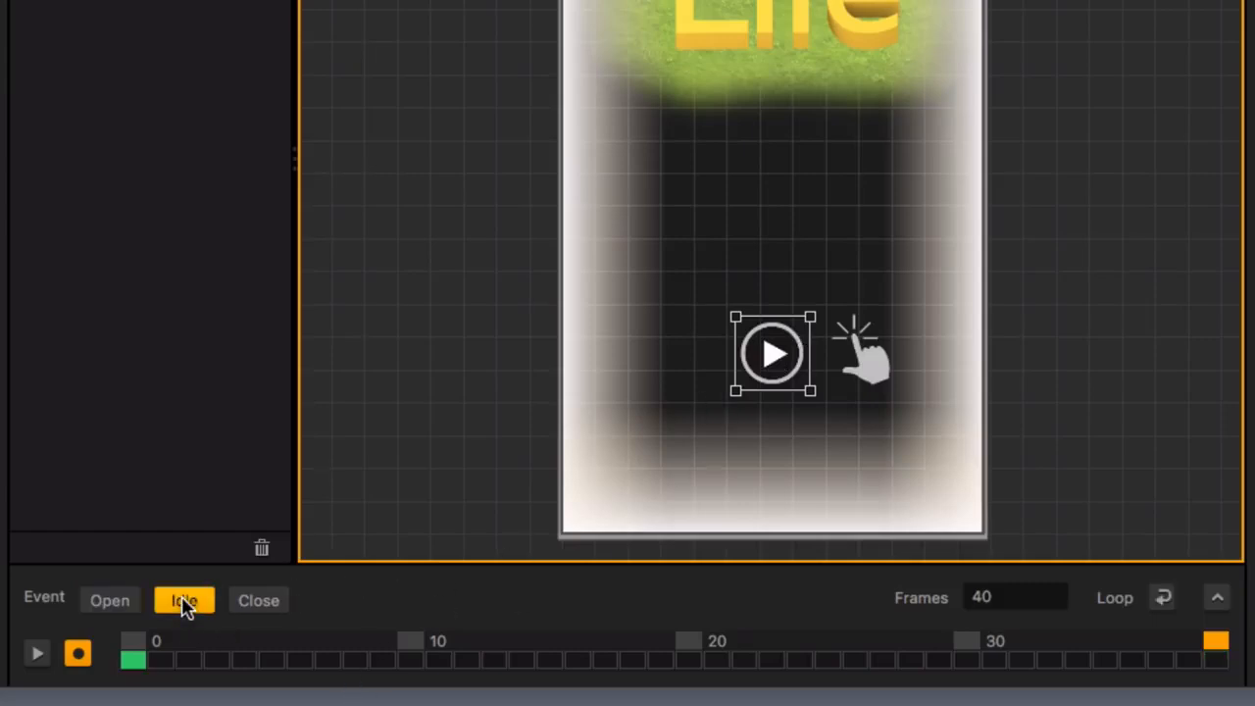
left_click(133, 644)
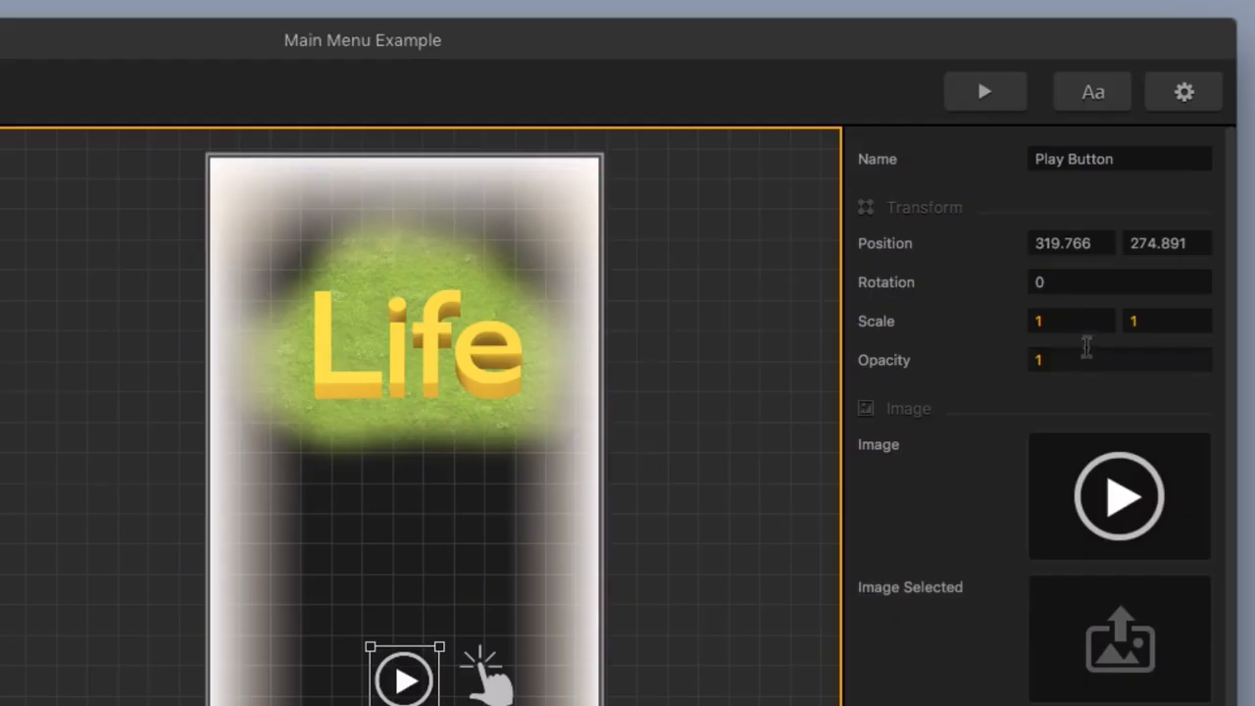
left_click(1086, 323)
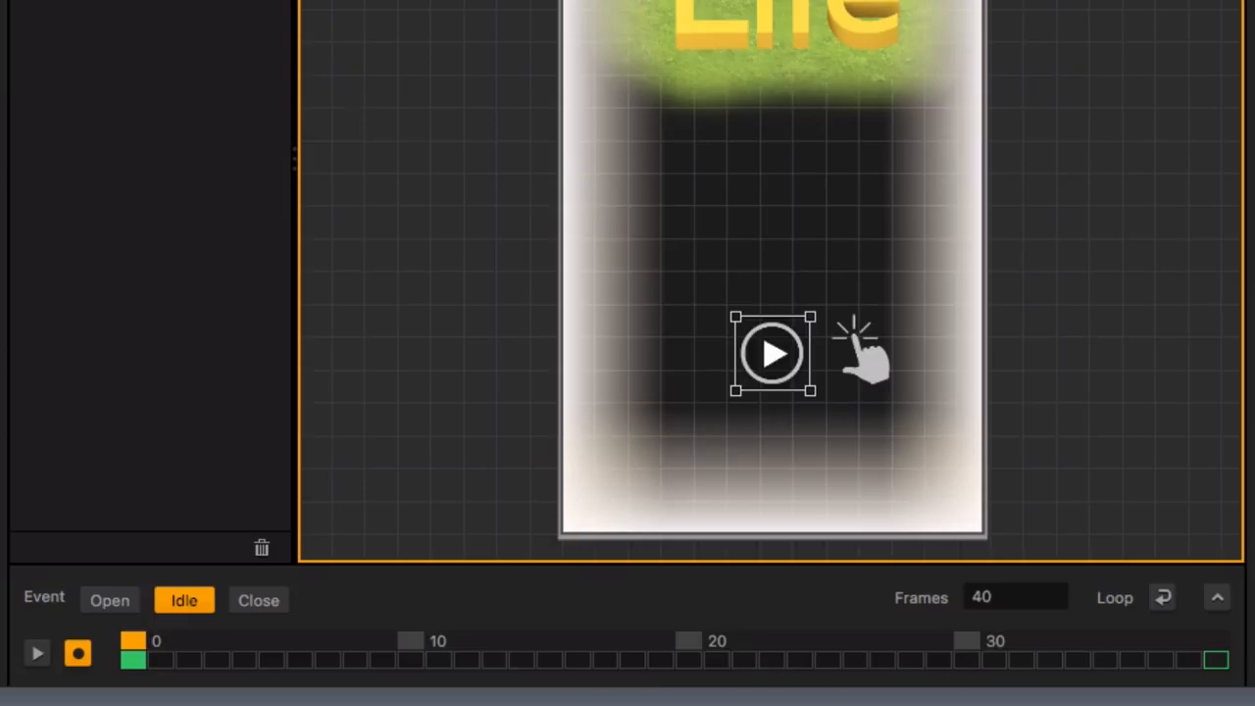
- Record Idle keyframes for the play button with scale 1 by 1 at the last frame and 1.3 by 1.3 at frame 20
left_click(1216, 647)
left_click(1068, 321)
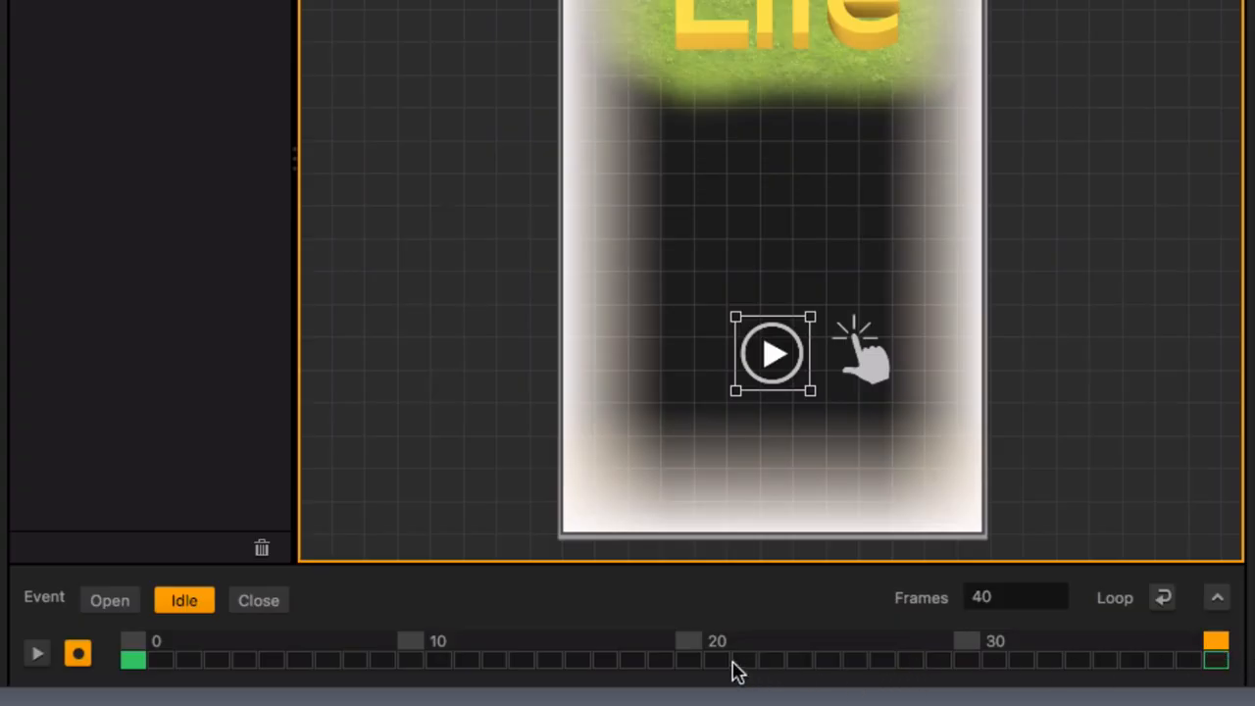
left_click(692, 651)
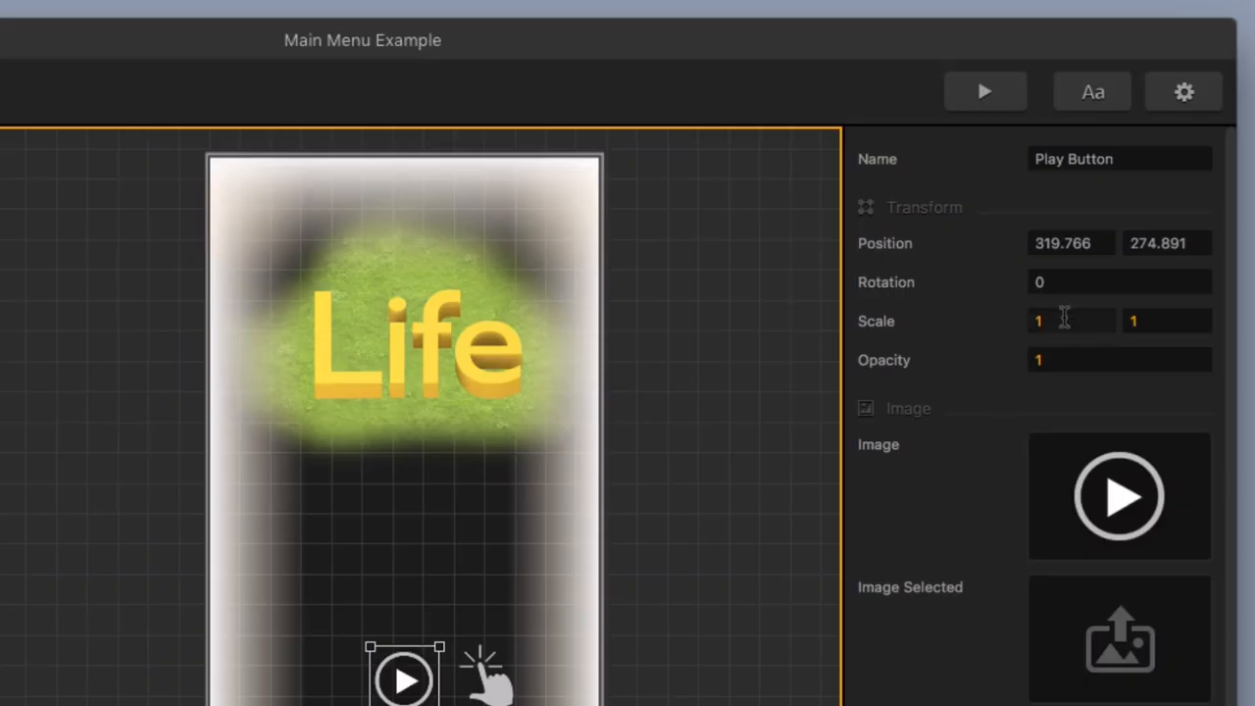
left_click(1065, 320)
left_click(1145, 321)
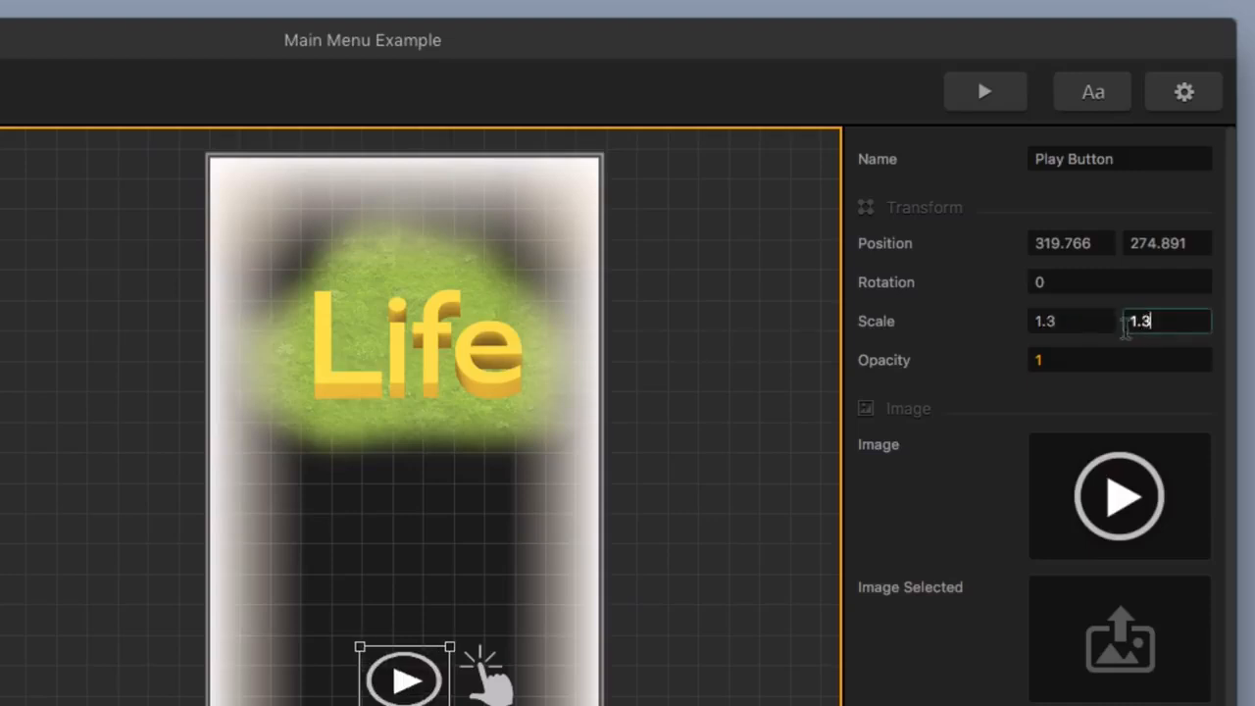
left_click(991, 319)
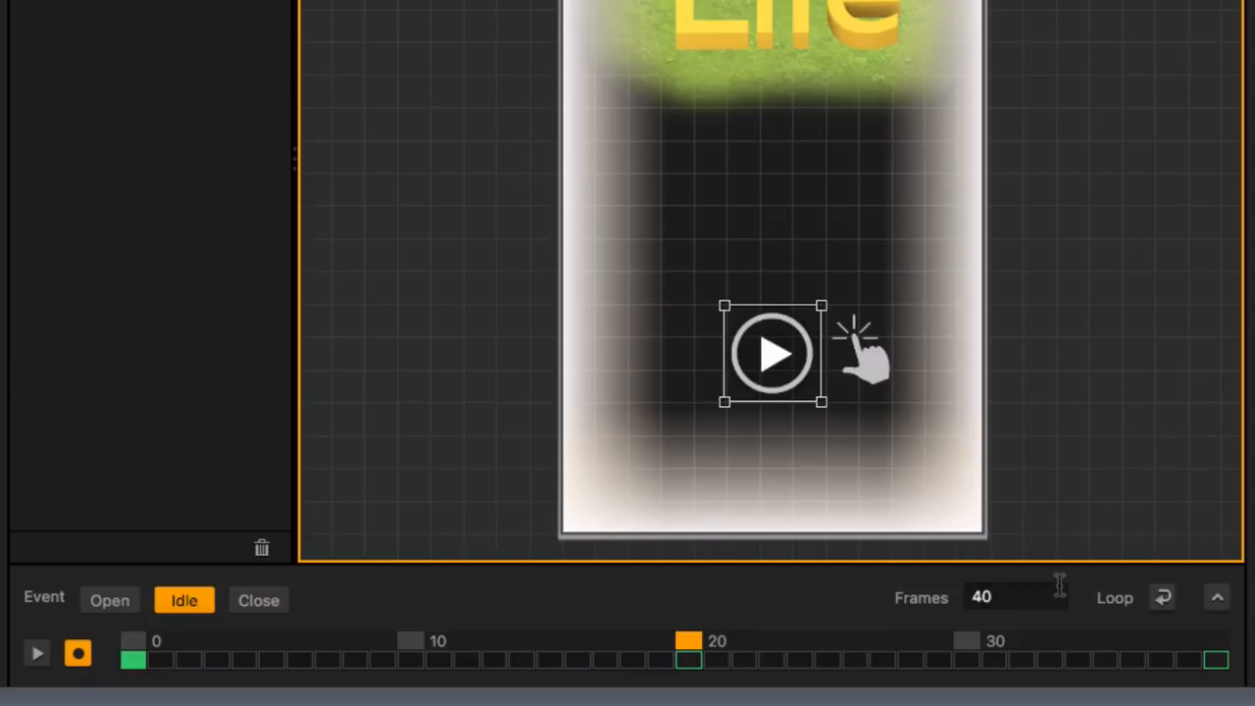
- Turn on looping for the Idle event, stop recording and preview the play button's pulse animation
left_click(1162, 597)
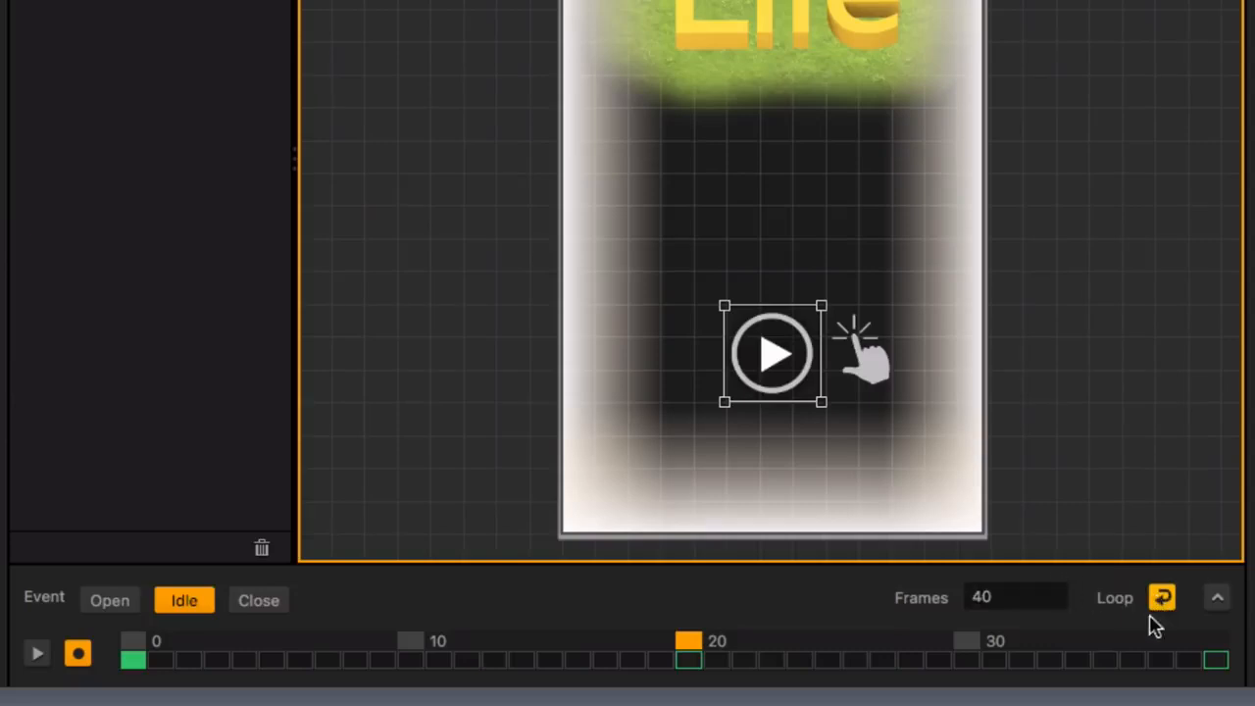
left_click(76, 662)
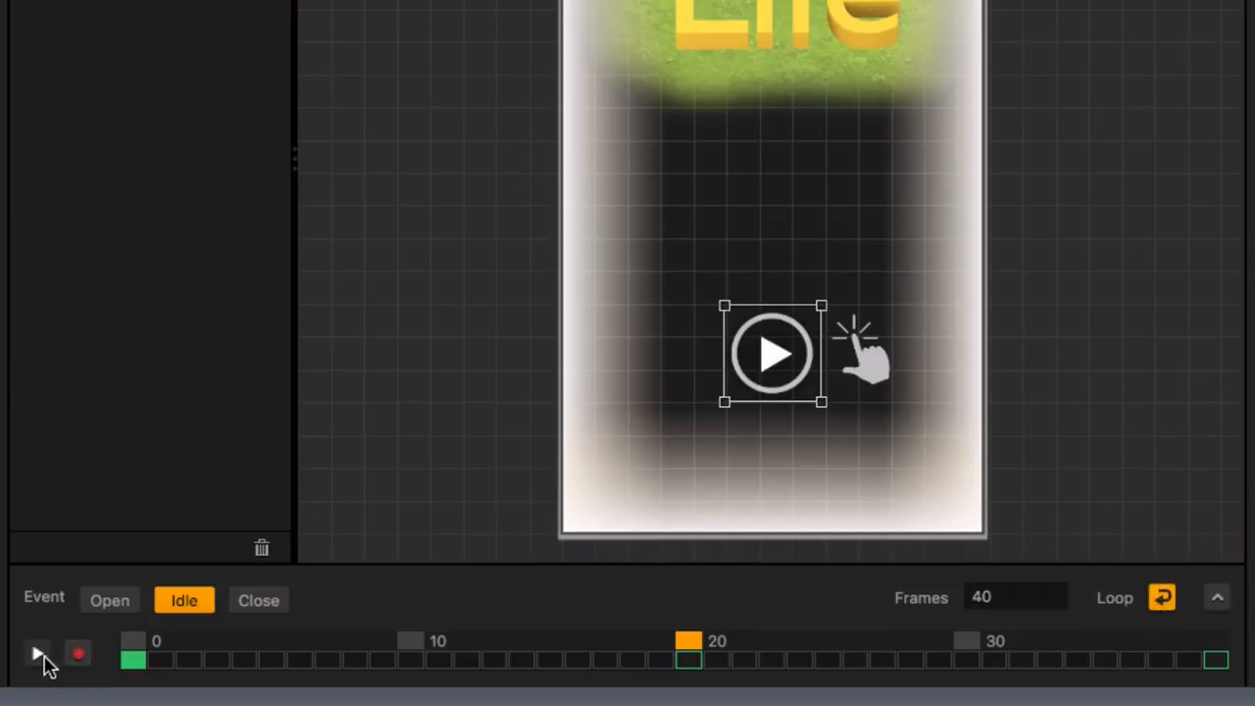
left_click(39, 655)
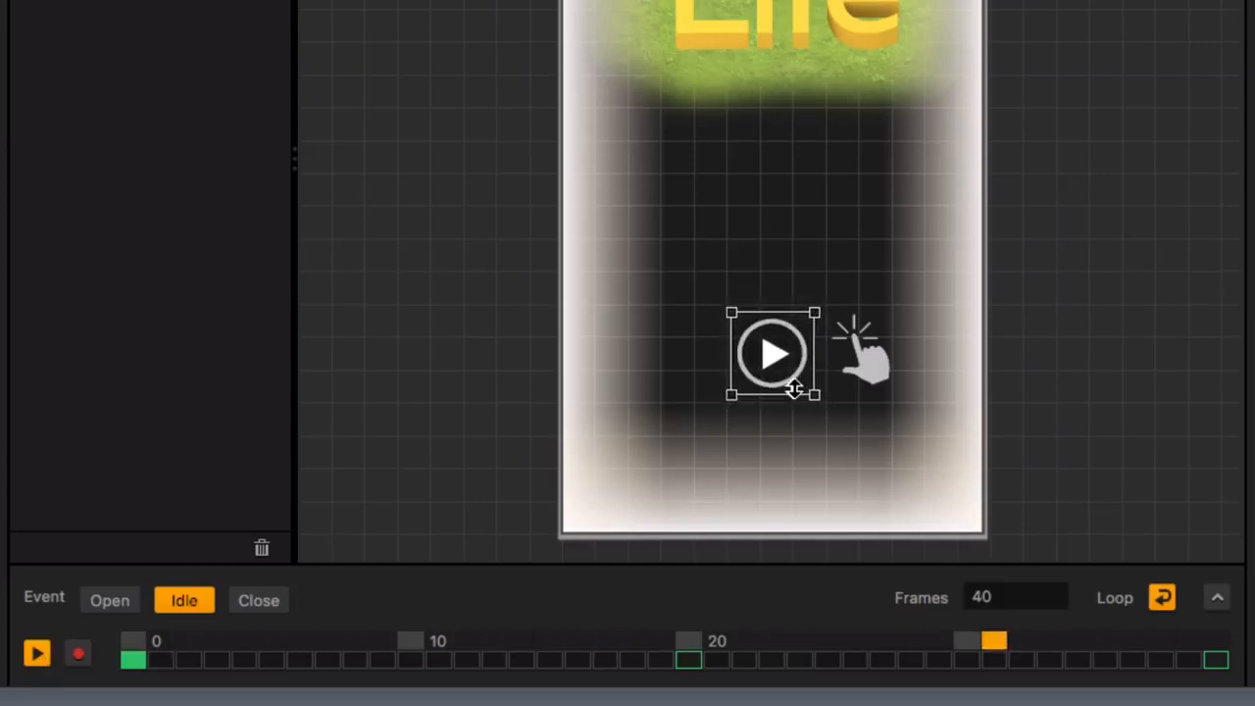
left_click(38, 654)
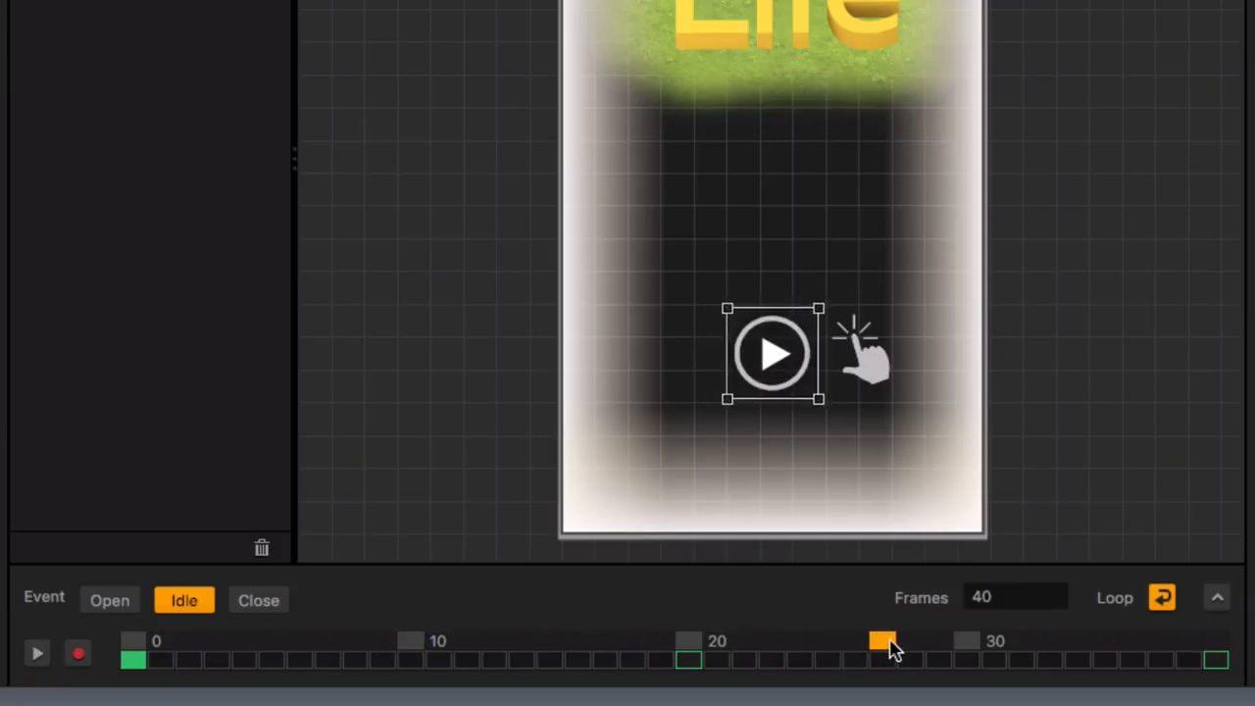
left_click_drag(887, 648, 717, 652)
- Set the length of the Idle animation to 60 frames
left_click(1037, 593)
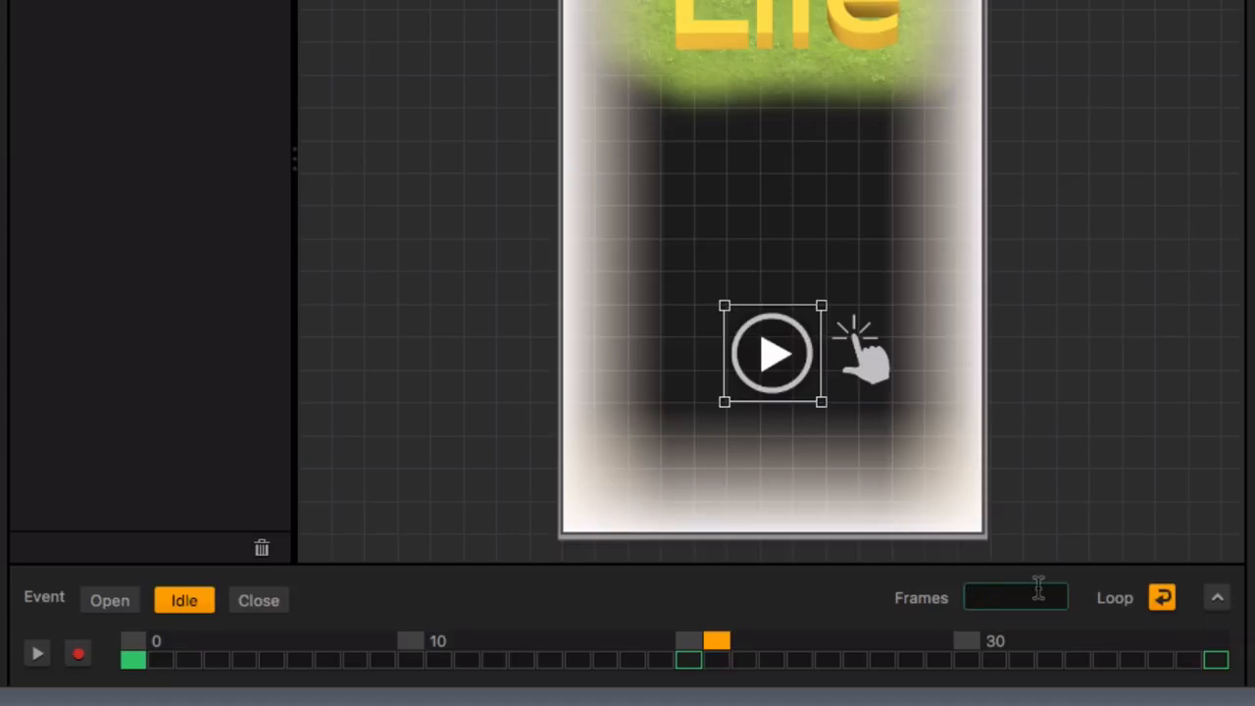
type("60")
key("Return")
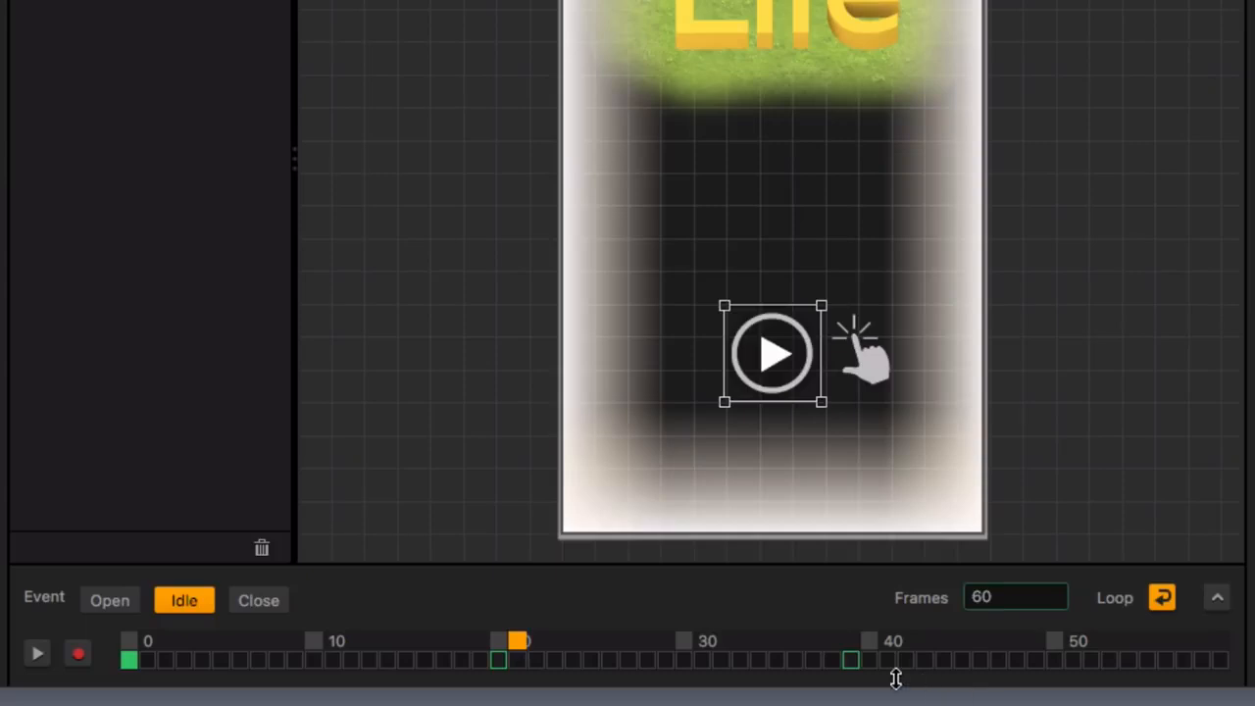
- Delete the Idle keyframes at frames 39 and 20, keeping the one at frame 0
left_click(853, 662)
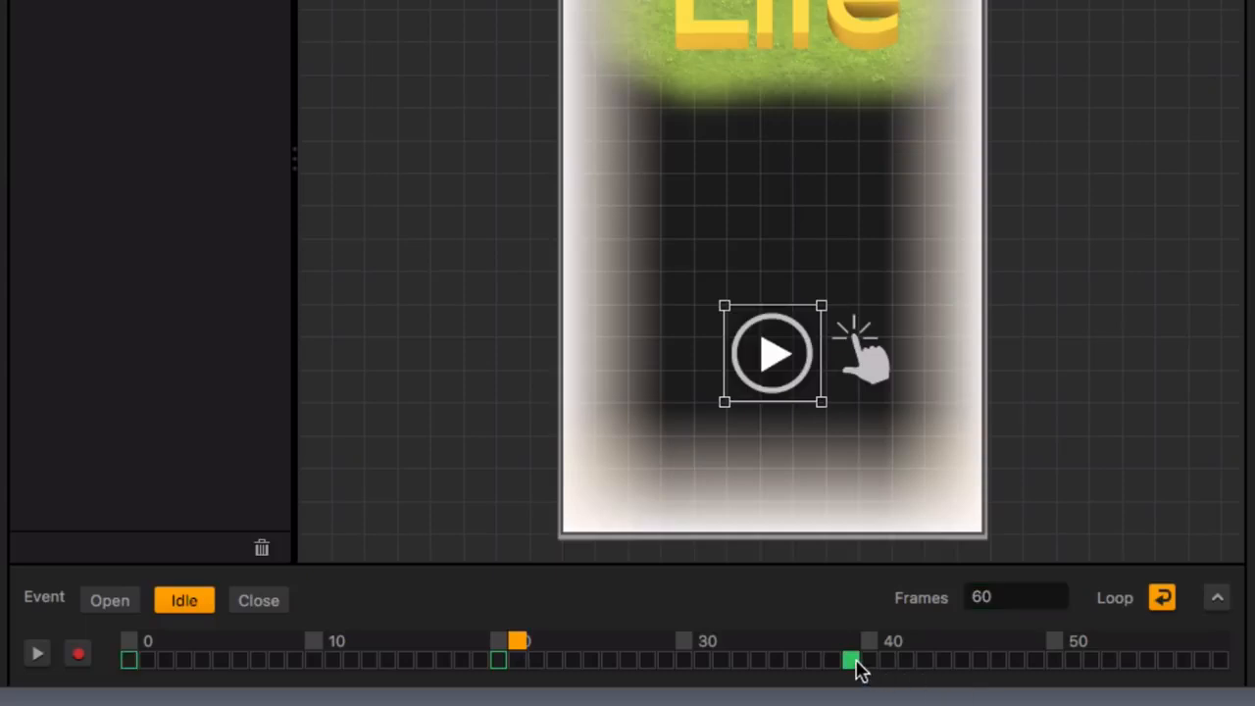
key("Delete")
left_click(497, 659)
key("Delete")
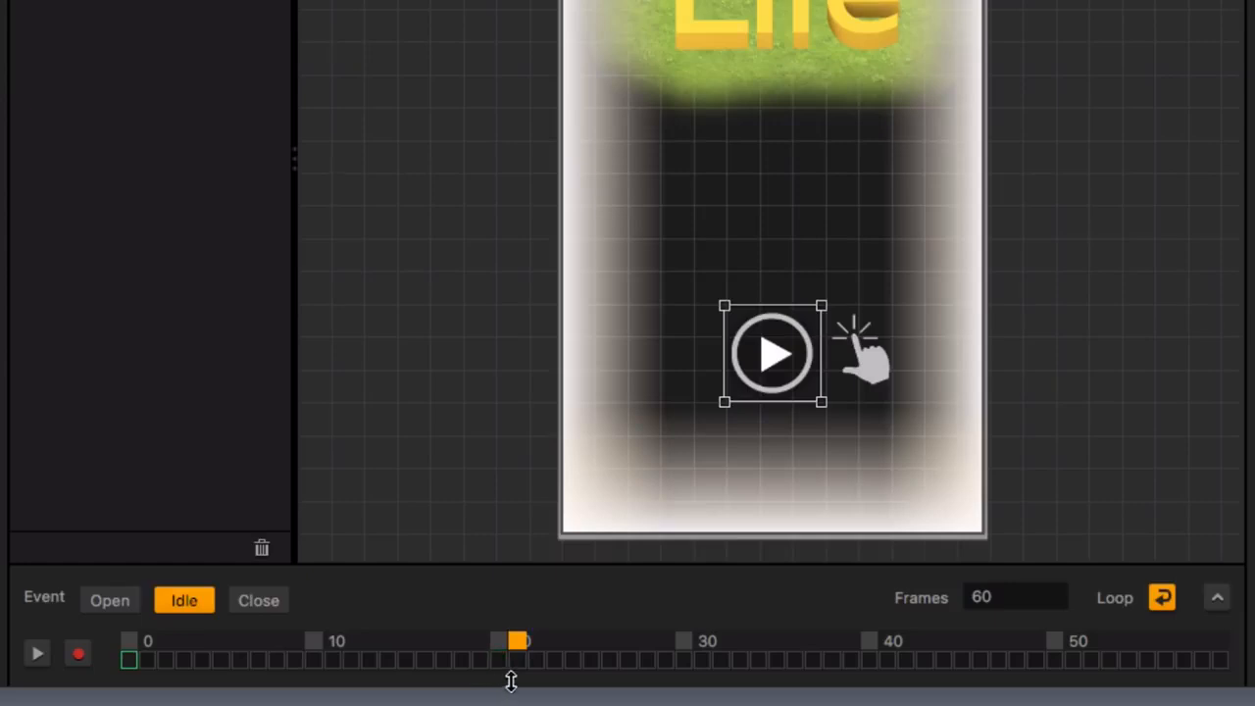
- Resume recording and add an Idle keyframe with scale 1 by 1 at the last frame of the 60-frame timeline
left_click(72, 653)
left_click_drag(509, 643, 1225, 659)
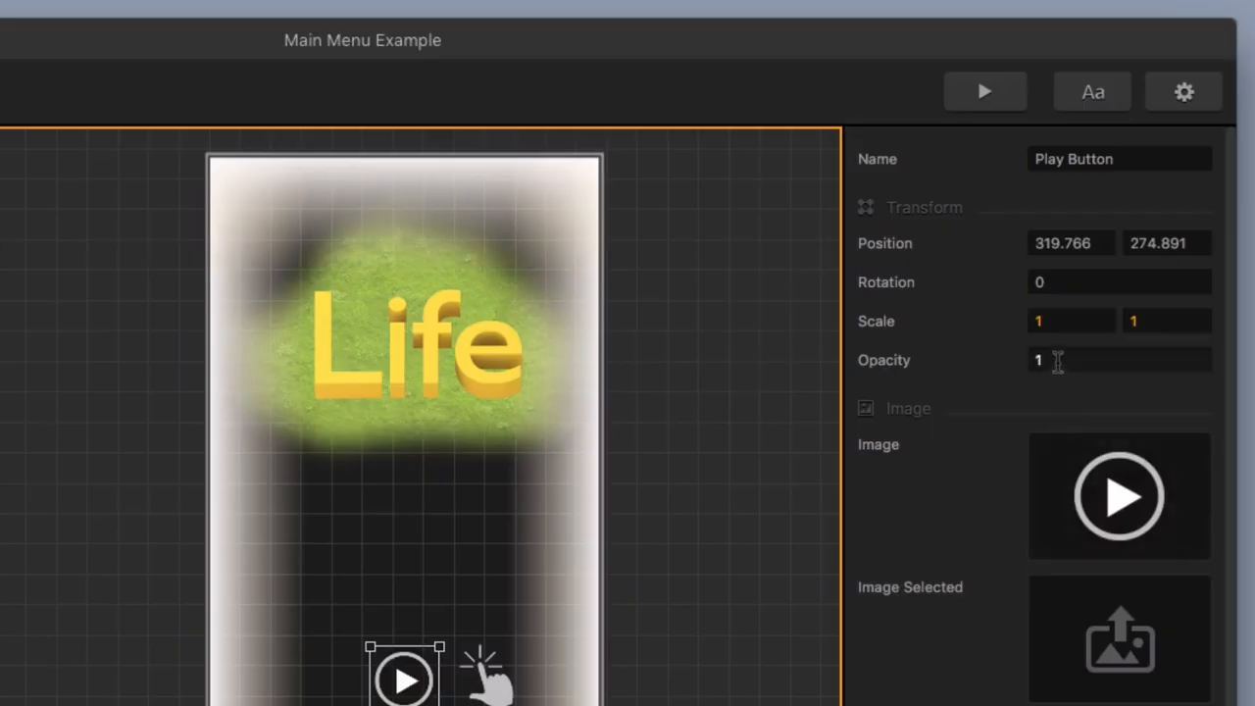
left_click(1081, 323)
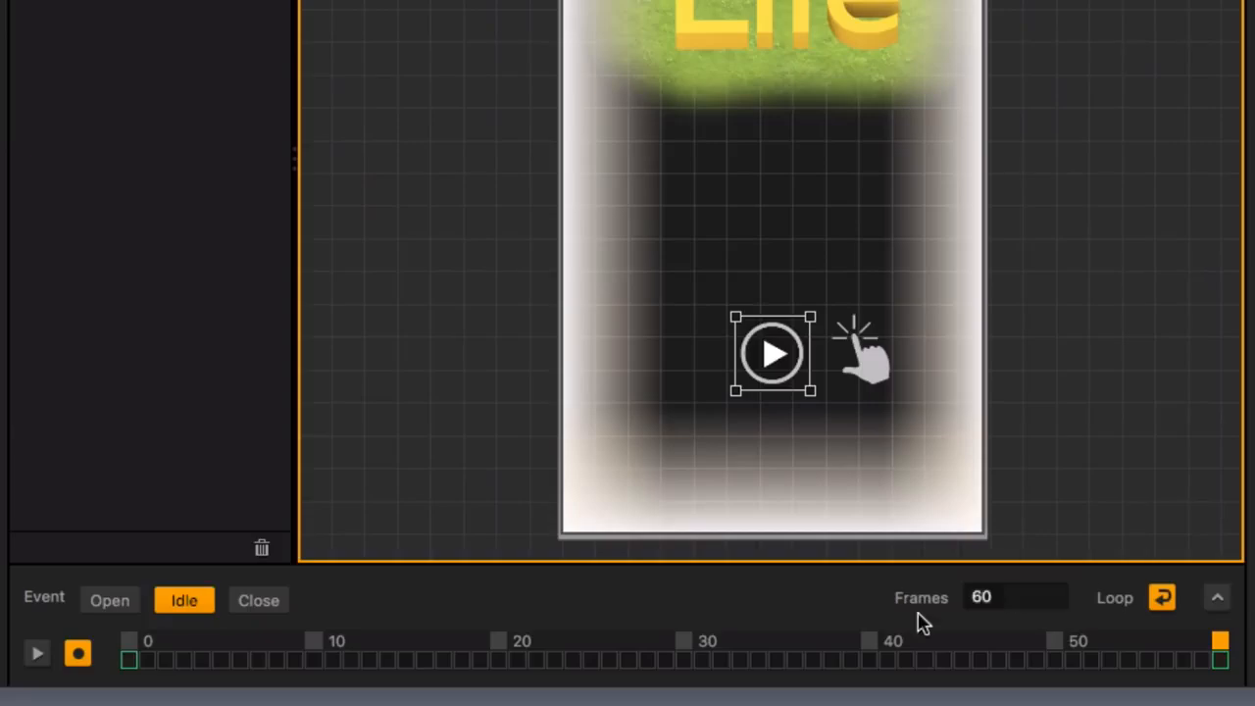
- Record the play button's scale as 1.2 by 1.2 at frame 30 of the Idle event
left_click(685, 643)
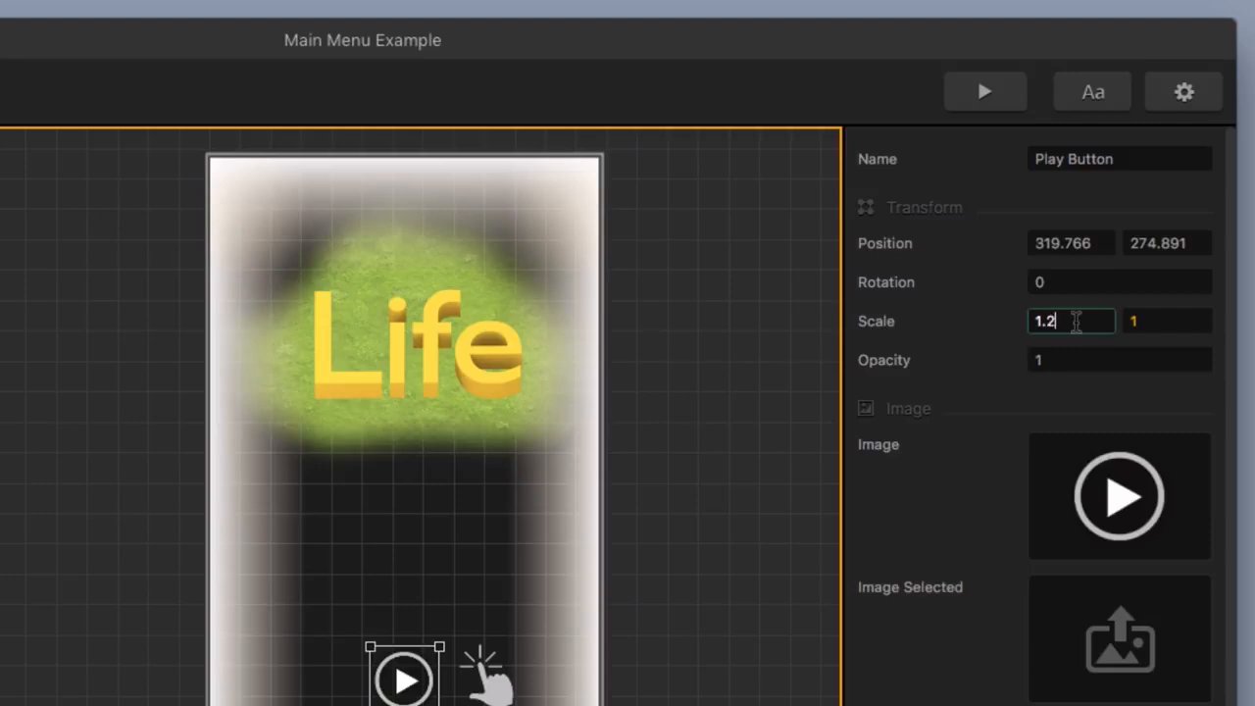
key("Tab")
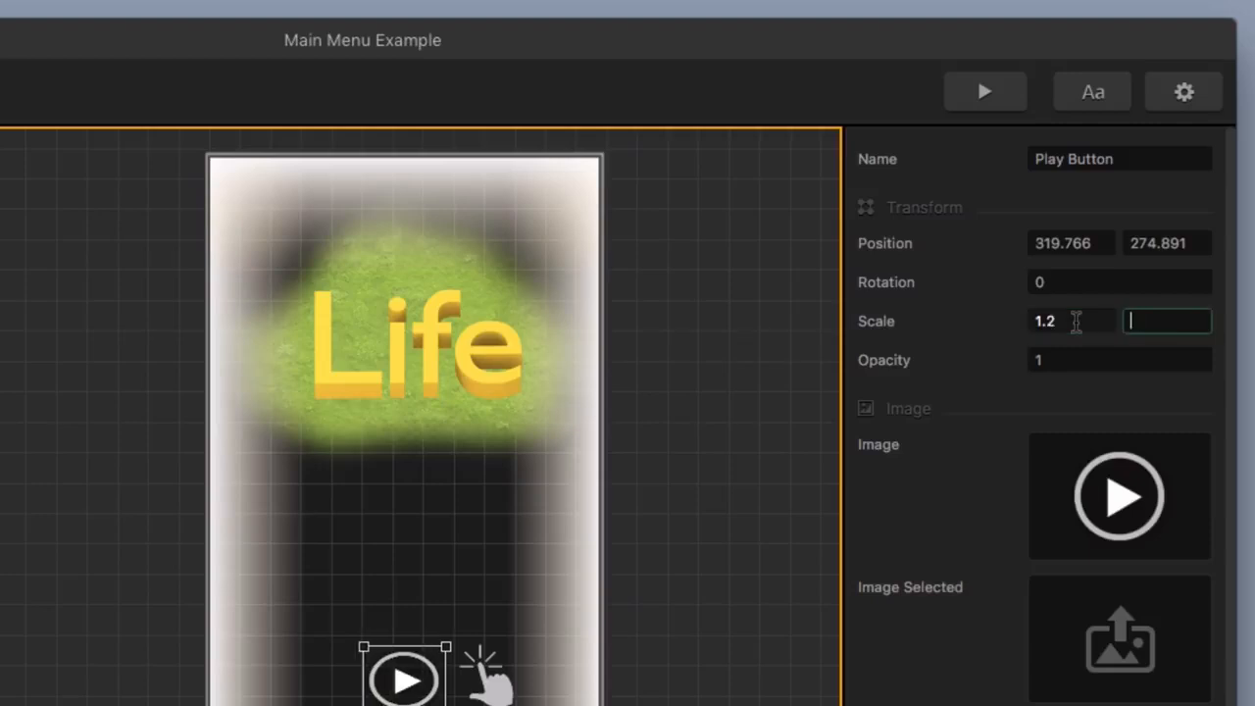
key("Return")
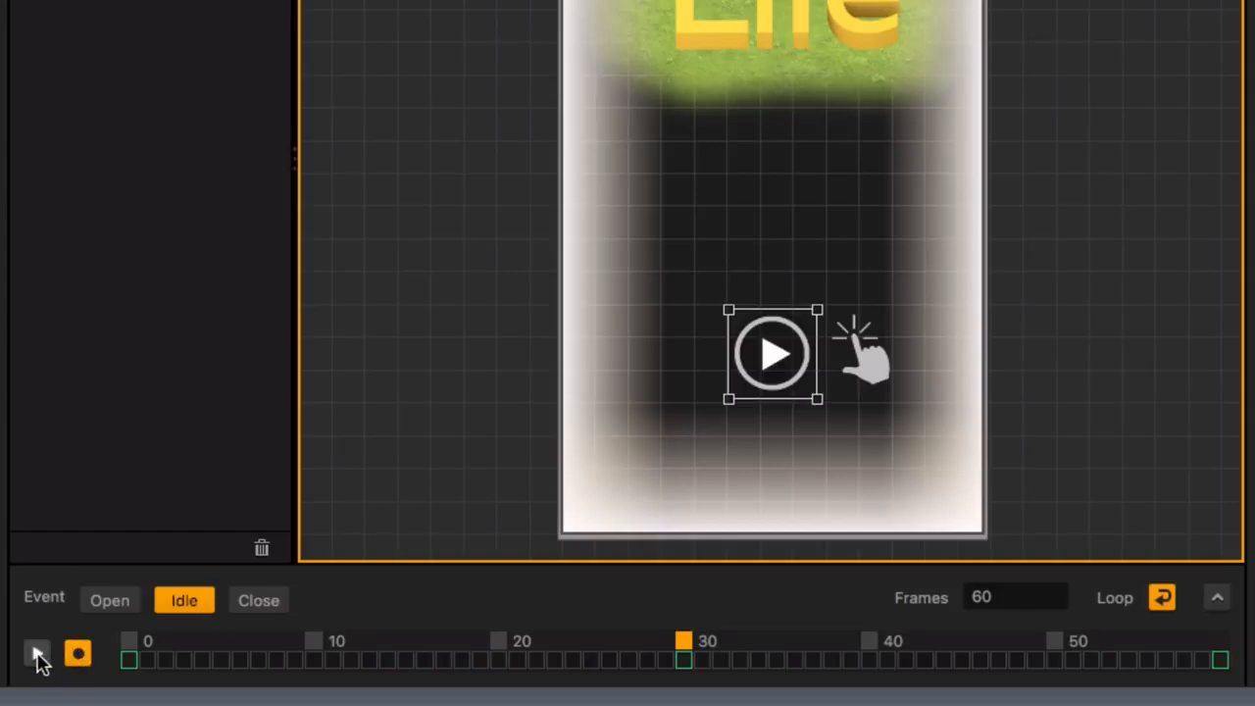
- Preview the 60-frame Idle animation, stop playback and turn off keyframe recording
left_click(36, 654)
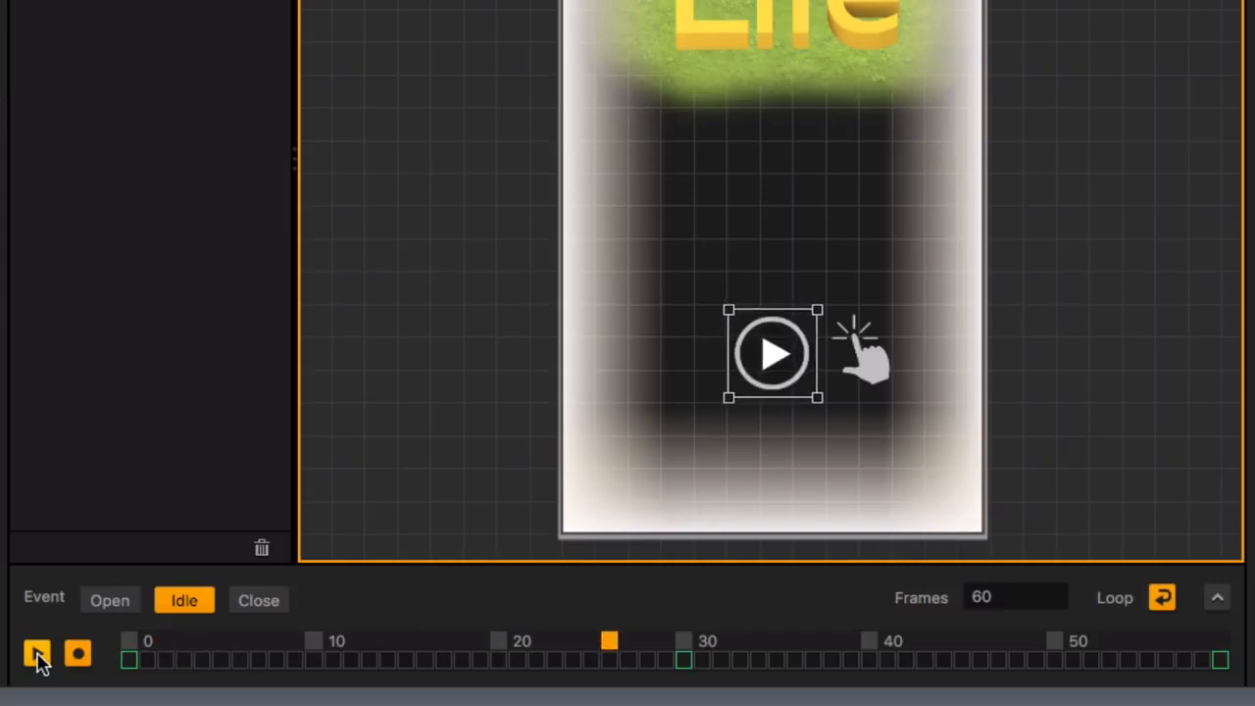
left_click(36, 654)
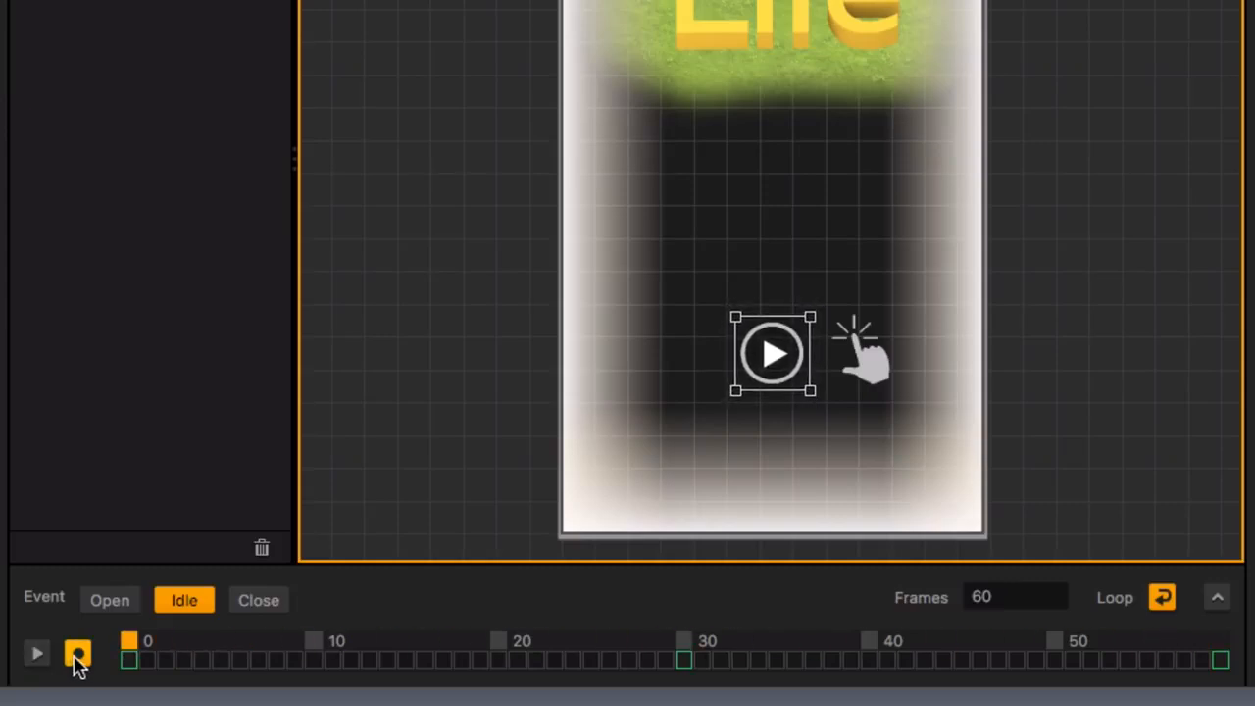
left_click(78, 654)
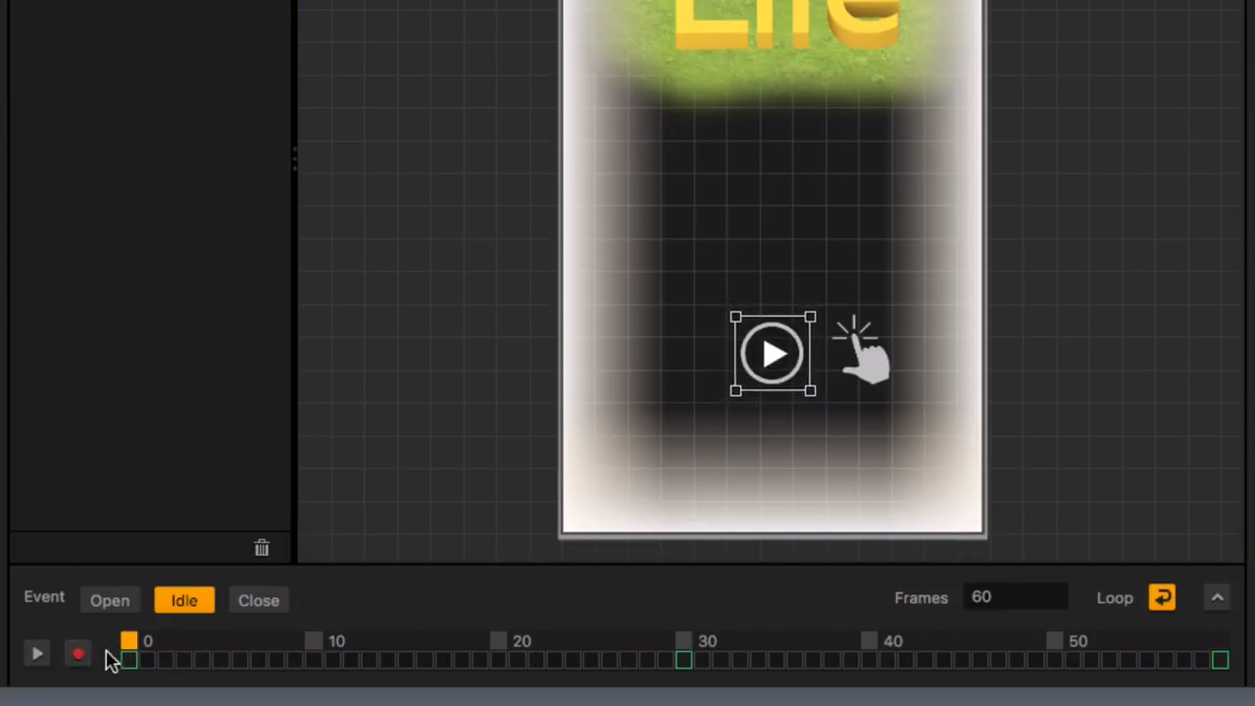
- Switch to the Close event and set its animation length to 20 frames
left_click(259, 601)
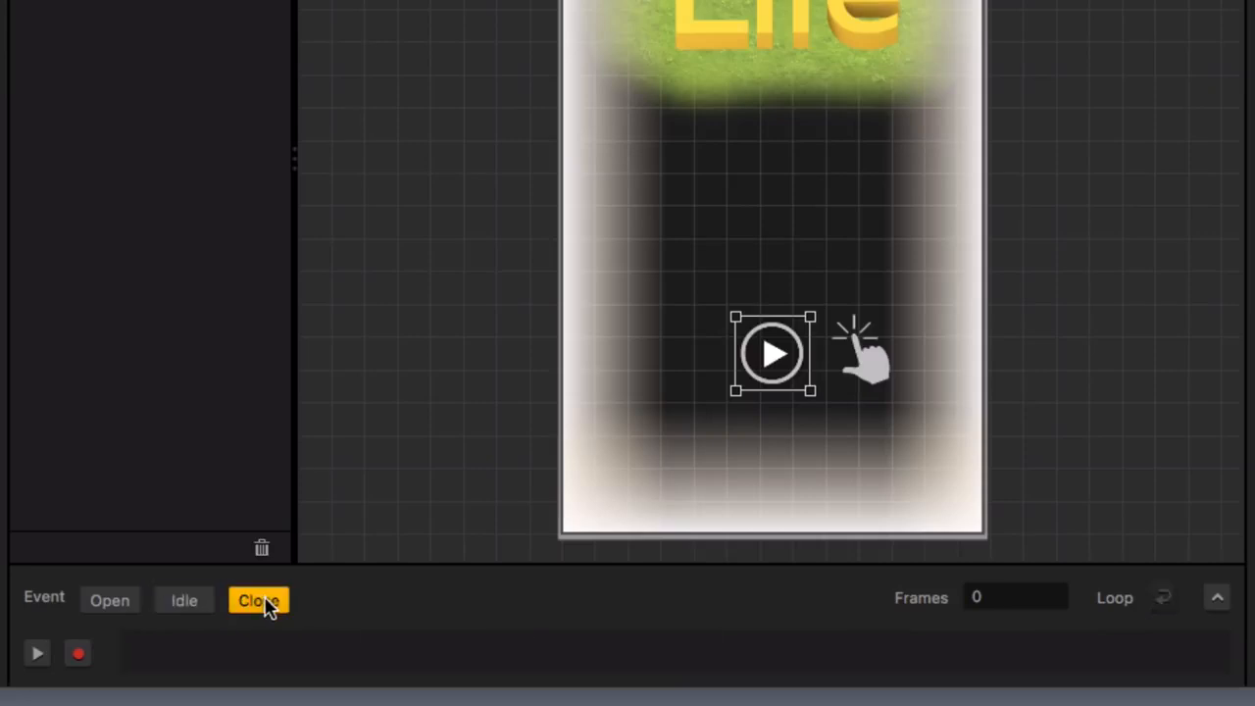
left_click(805, 277)
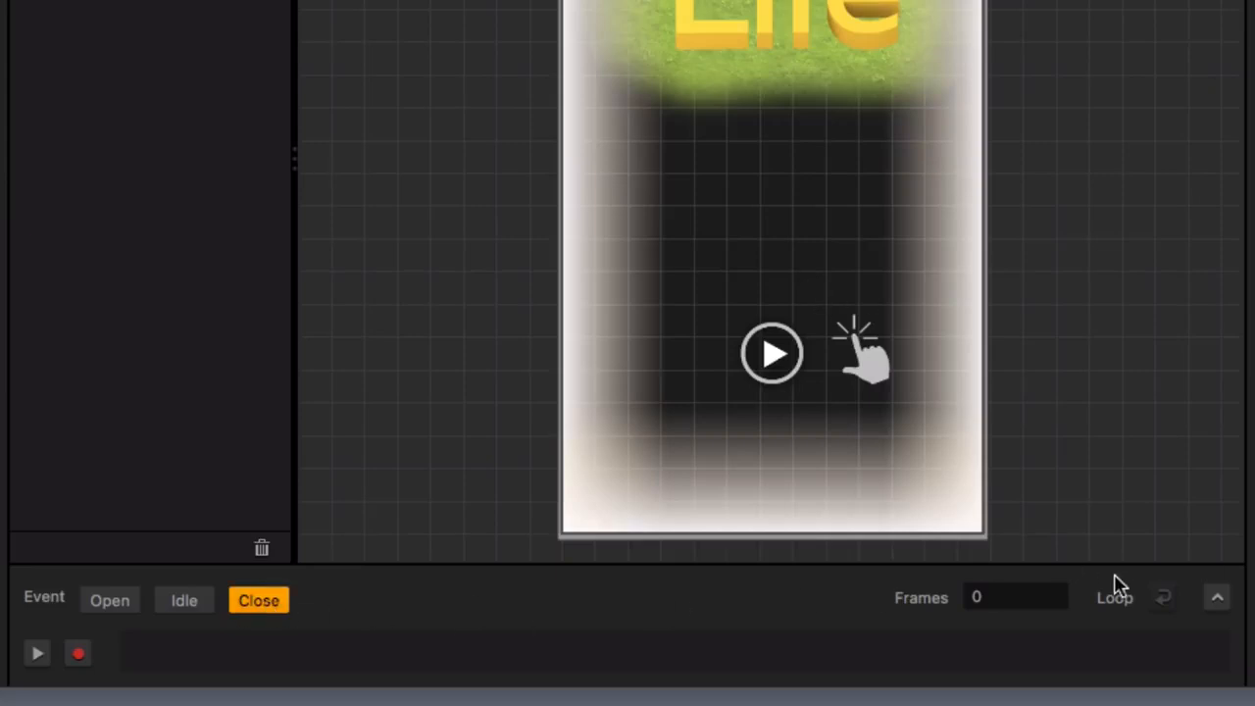
left_click(1060, 596)
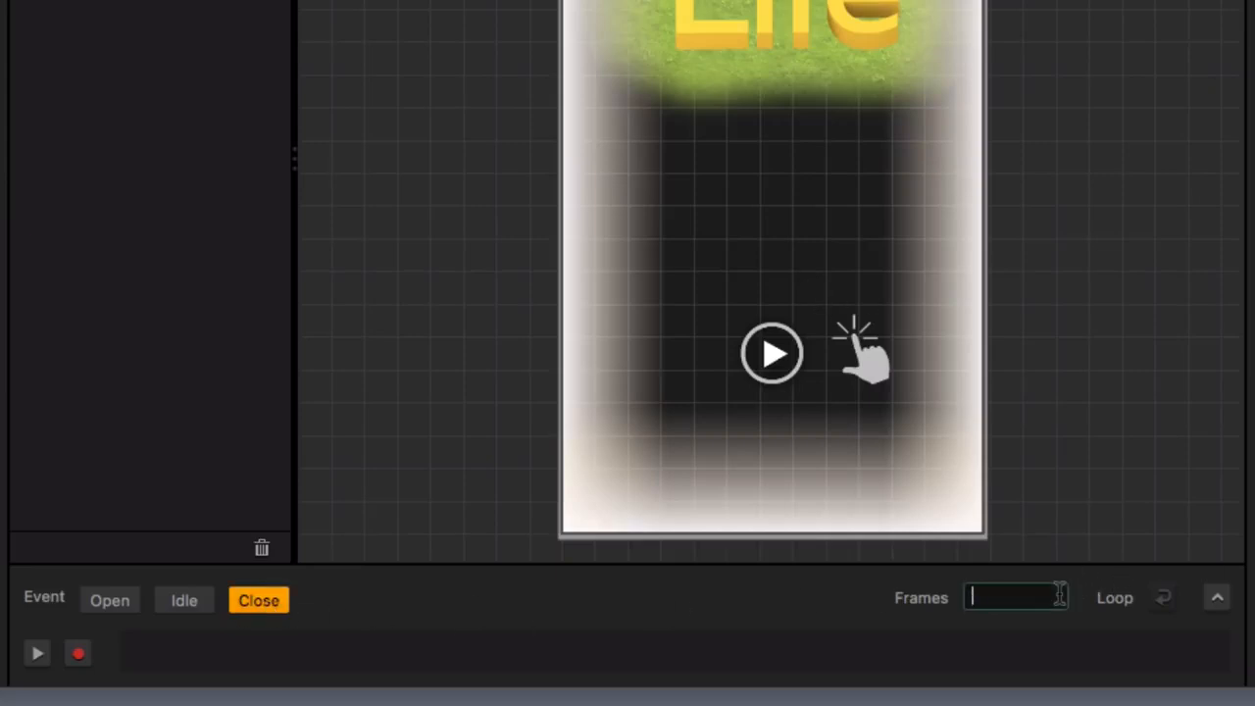
type("20")
key("Return")
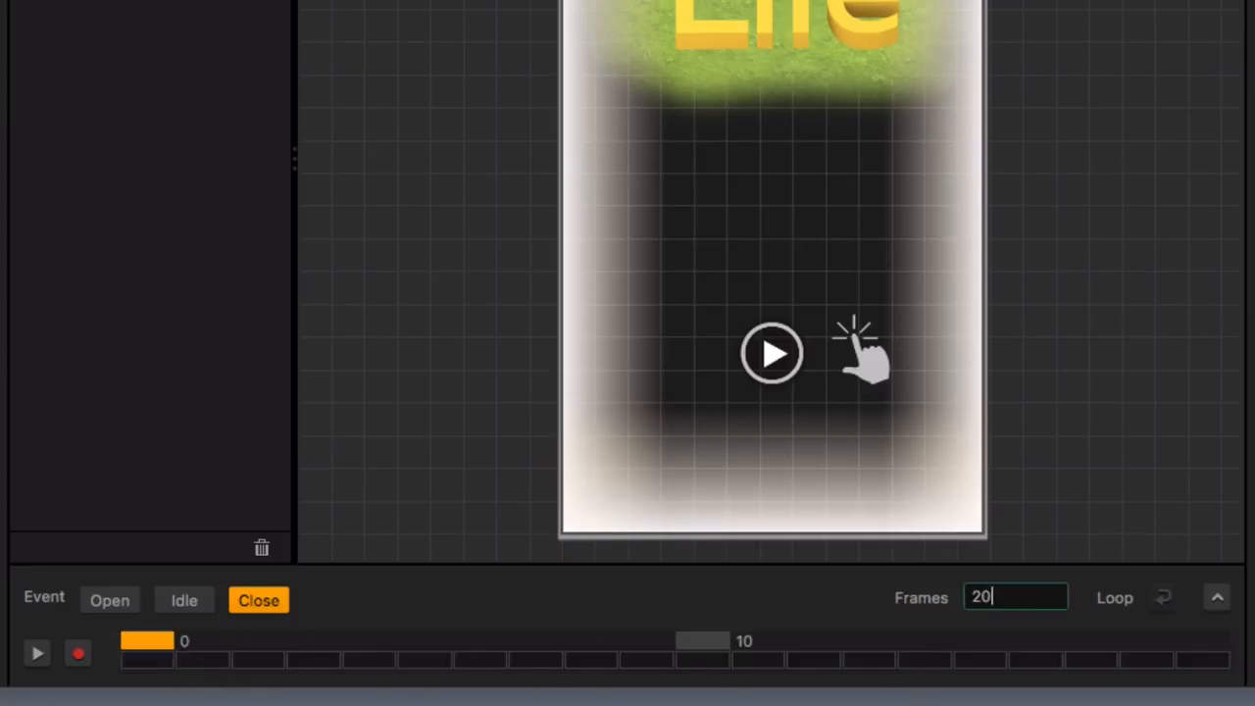
- Add a blank white image and stretch it to cover the whole screen, at a scale of about 8.2 by 13.7
left_click_drag(642, 20, 896, 401)
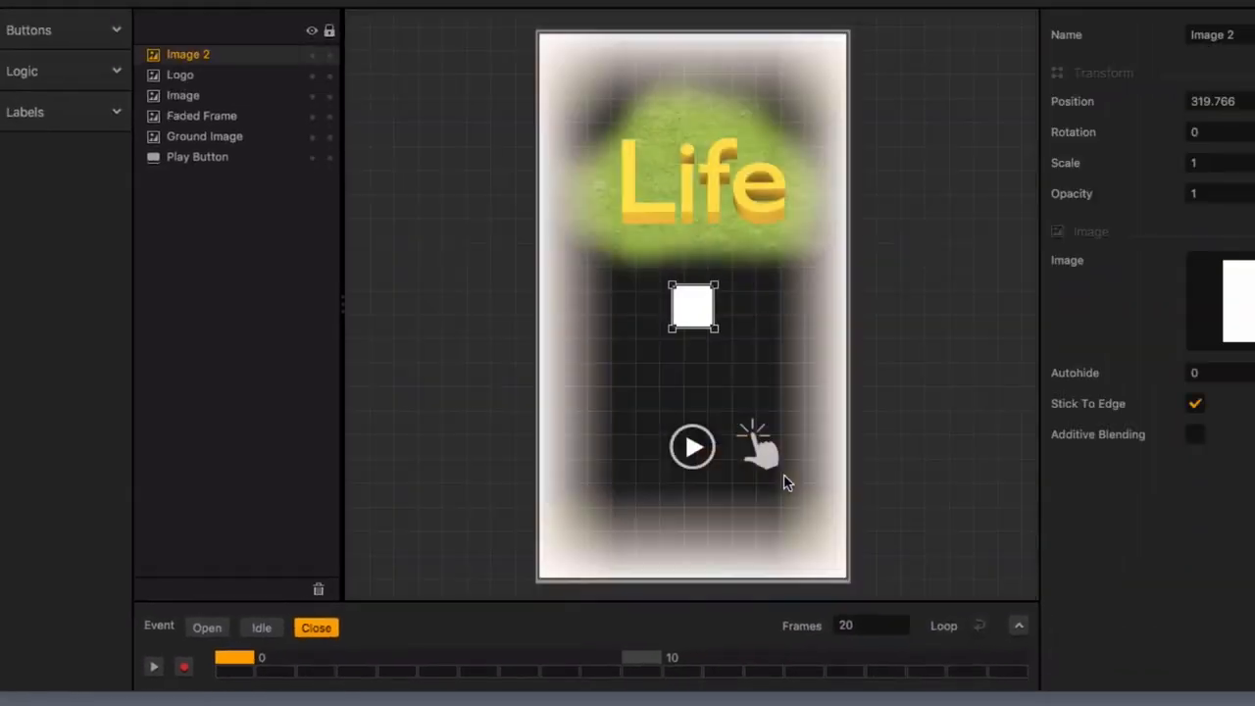
left_click_drag(671, 285, 525, 20)
left_click_drag(714, 327, 857, 589)
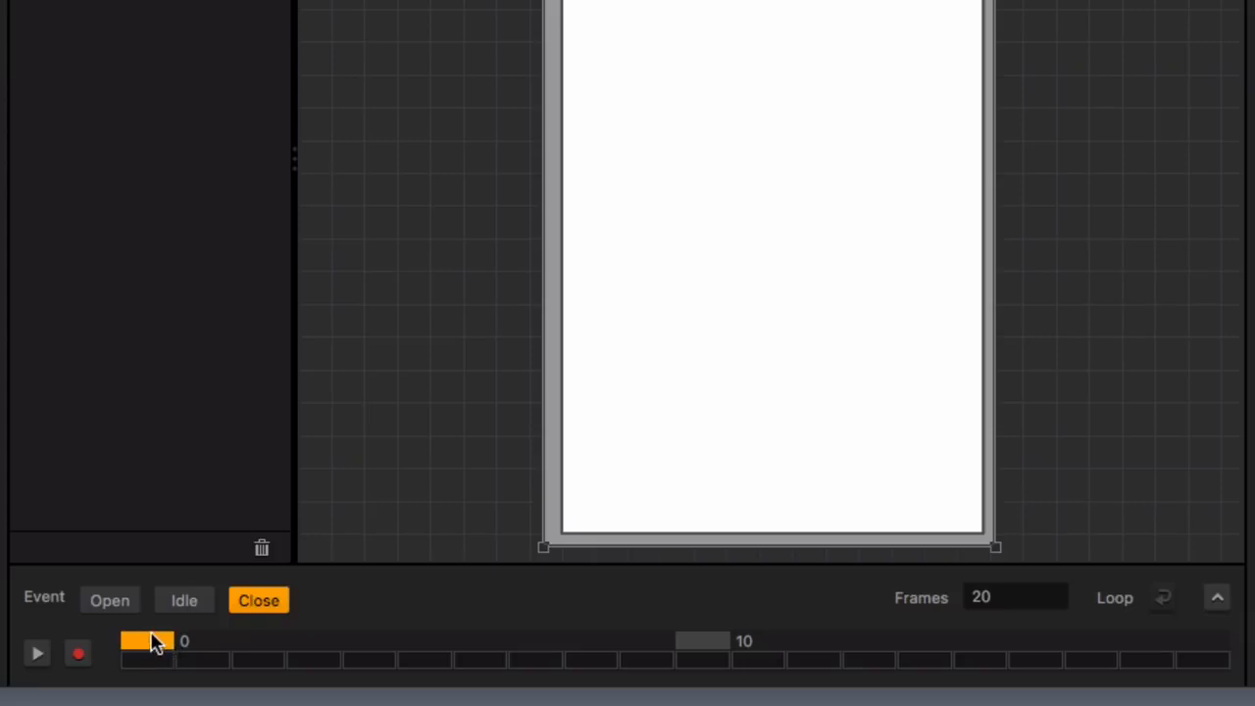
- Start keyframe recording and record the white image's opacity as 1 at the last frame of the Close event
left_click(79, 655)
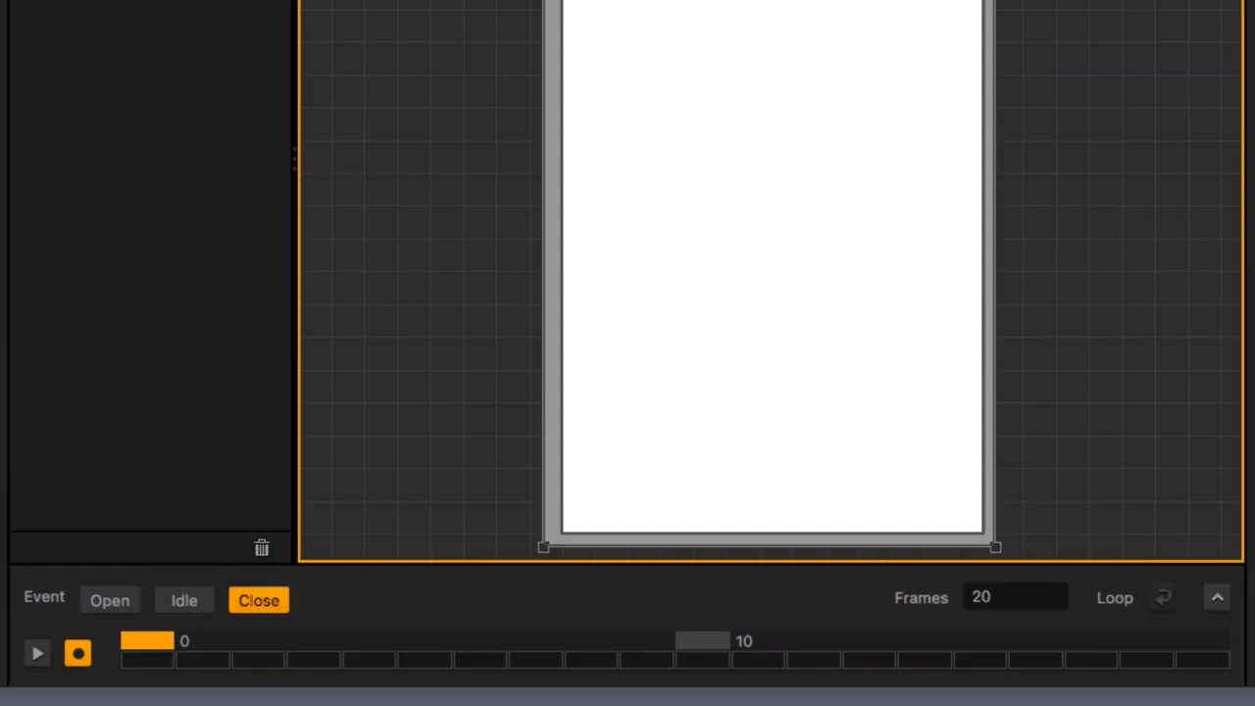
left_click(1224, 644)
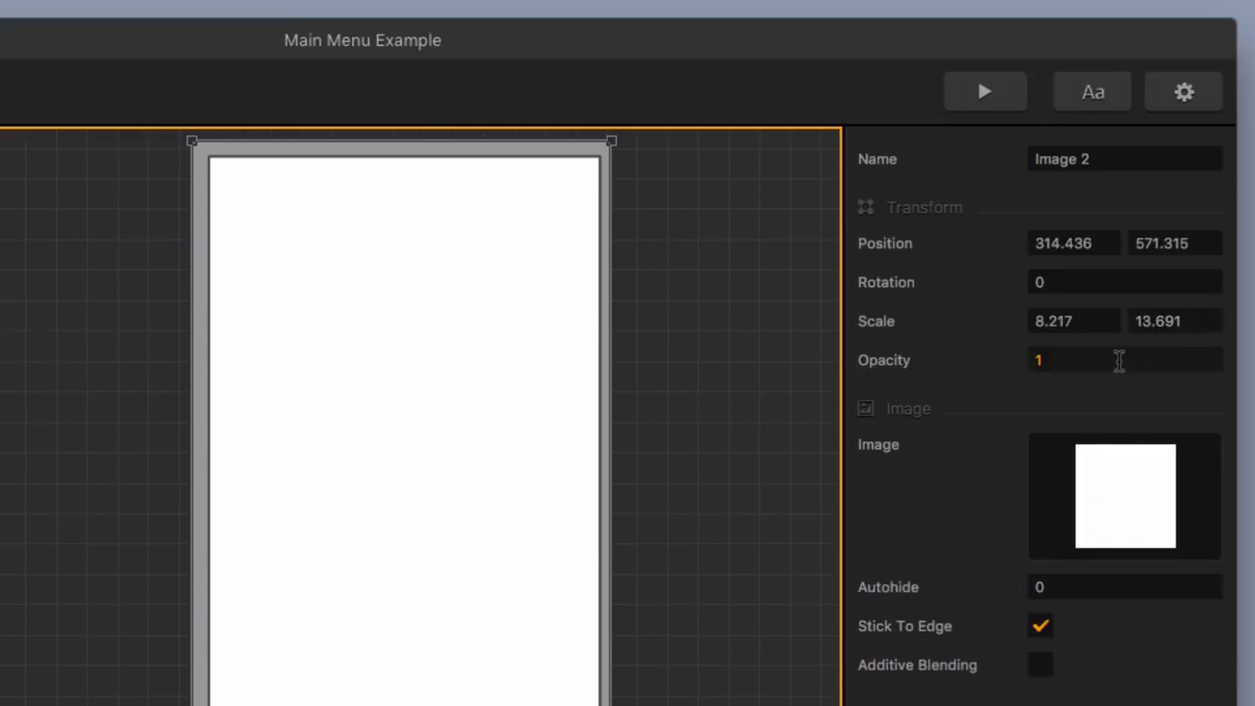
left_click(1118, 361)
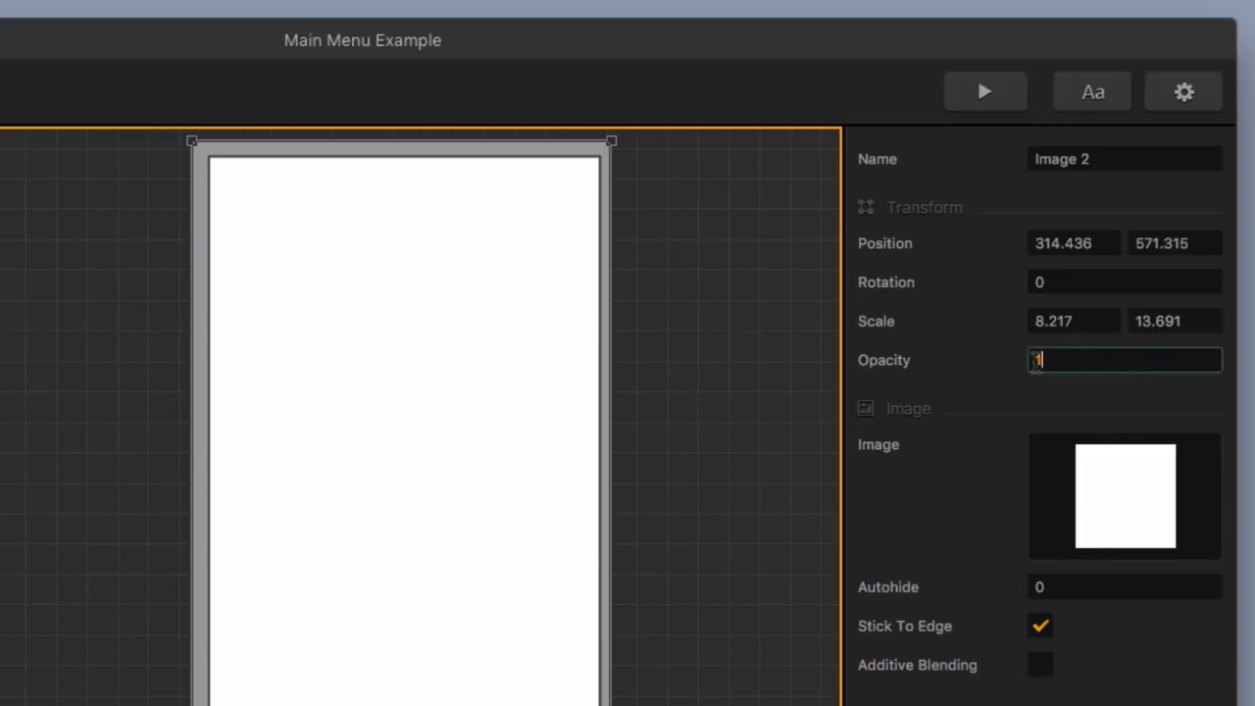
left_click(969, 357)
- Record the white image's opacity as 0 at frame 0 of the Close event
left_click(248, 670)
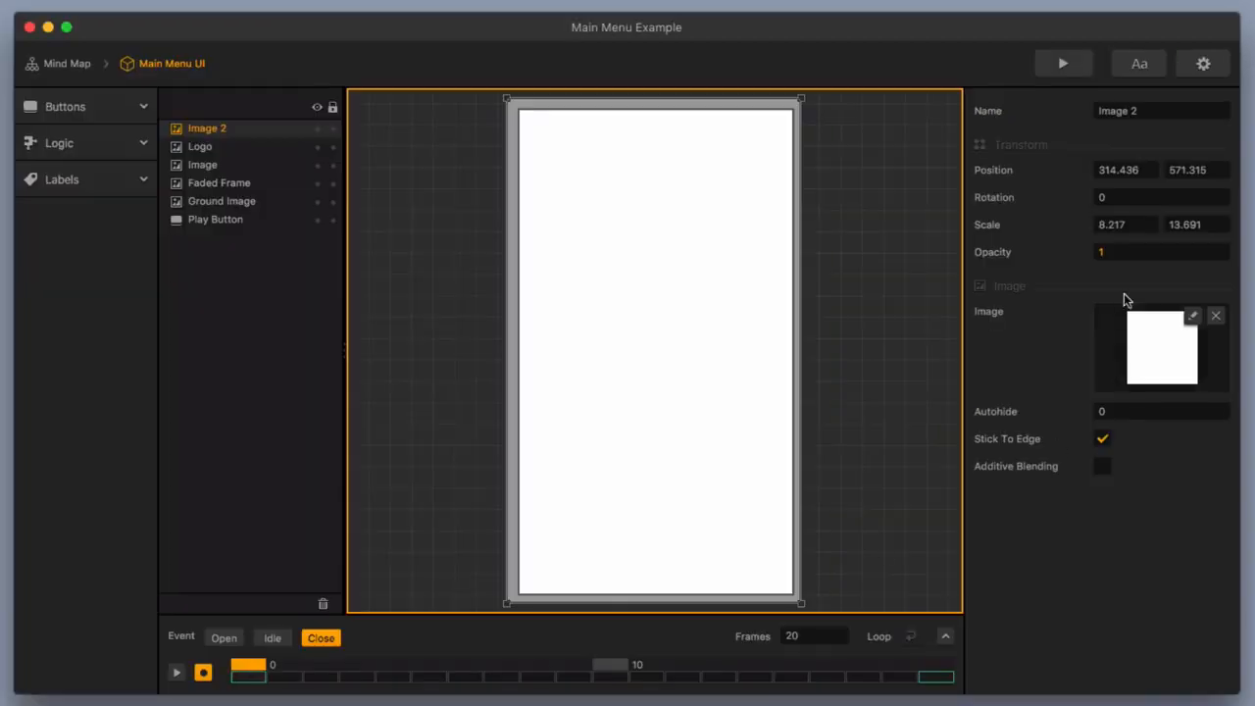
left_click(1076, 252)
type("0")
key("Return")
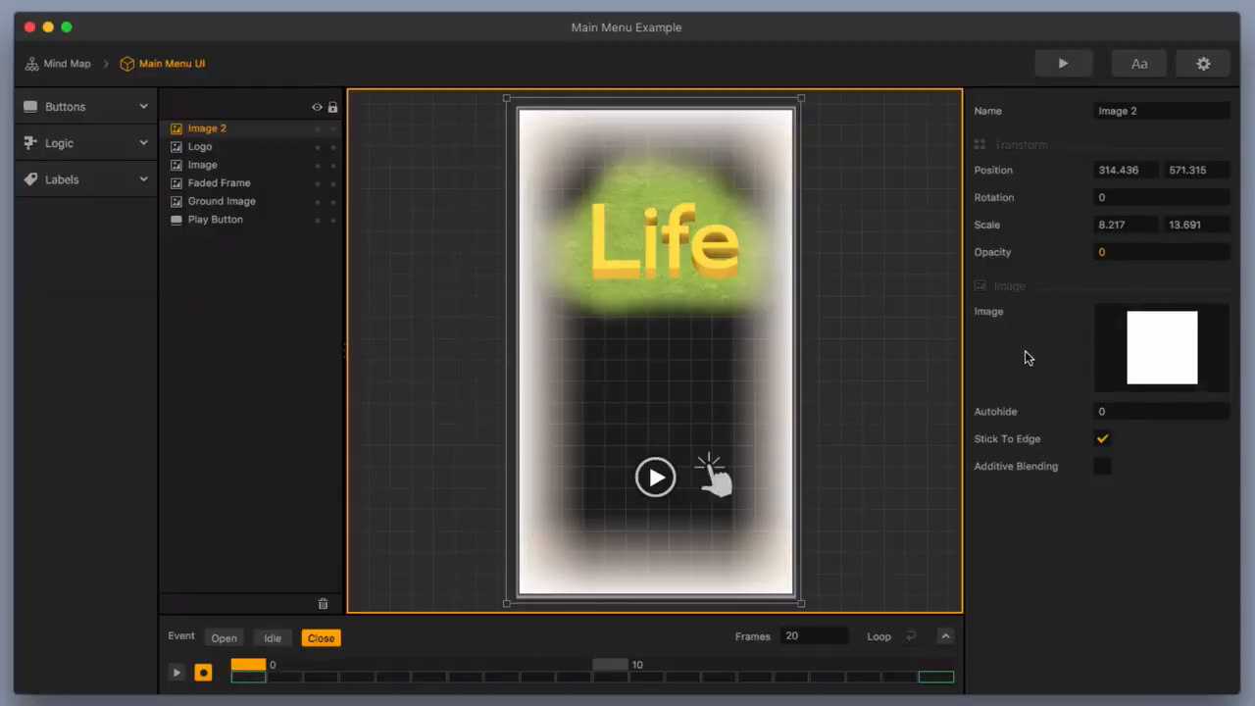
- Compare the Open and Close events, then make the white full-screen image fully transparent in the Open event with recording off
left_click(1070, 65)
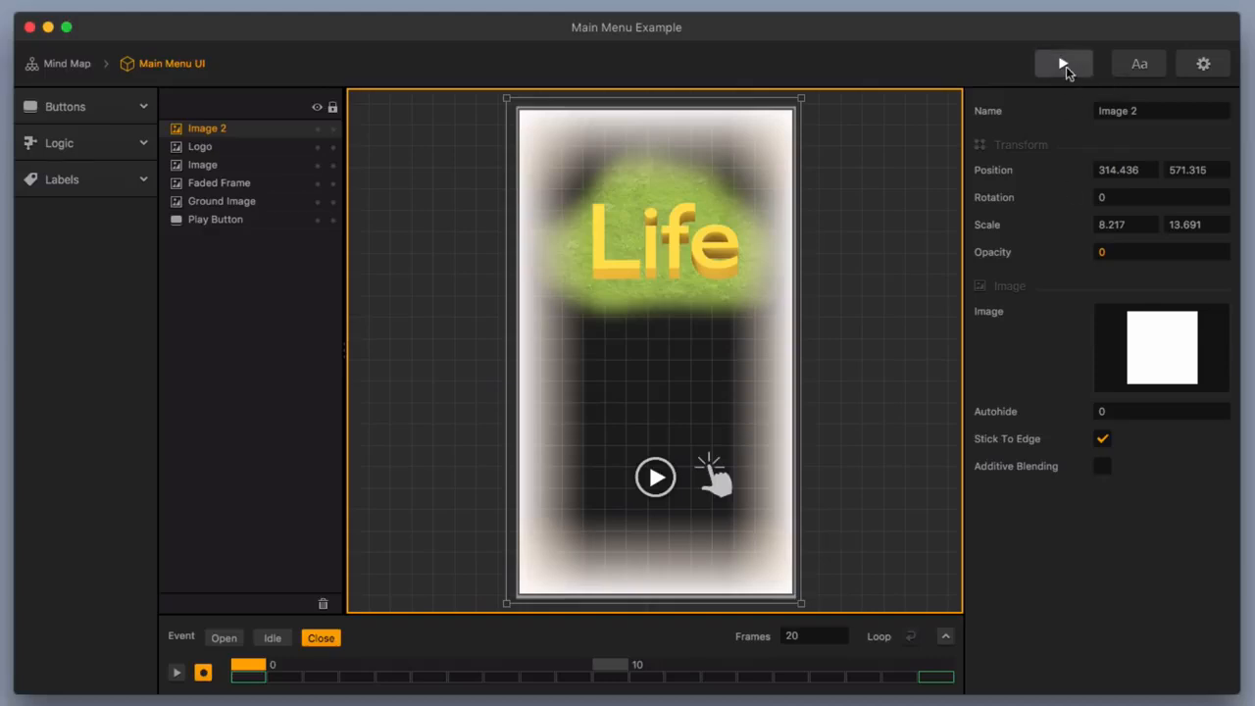
left_click(227, 639)
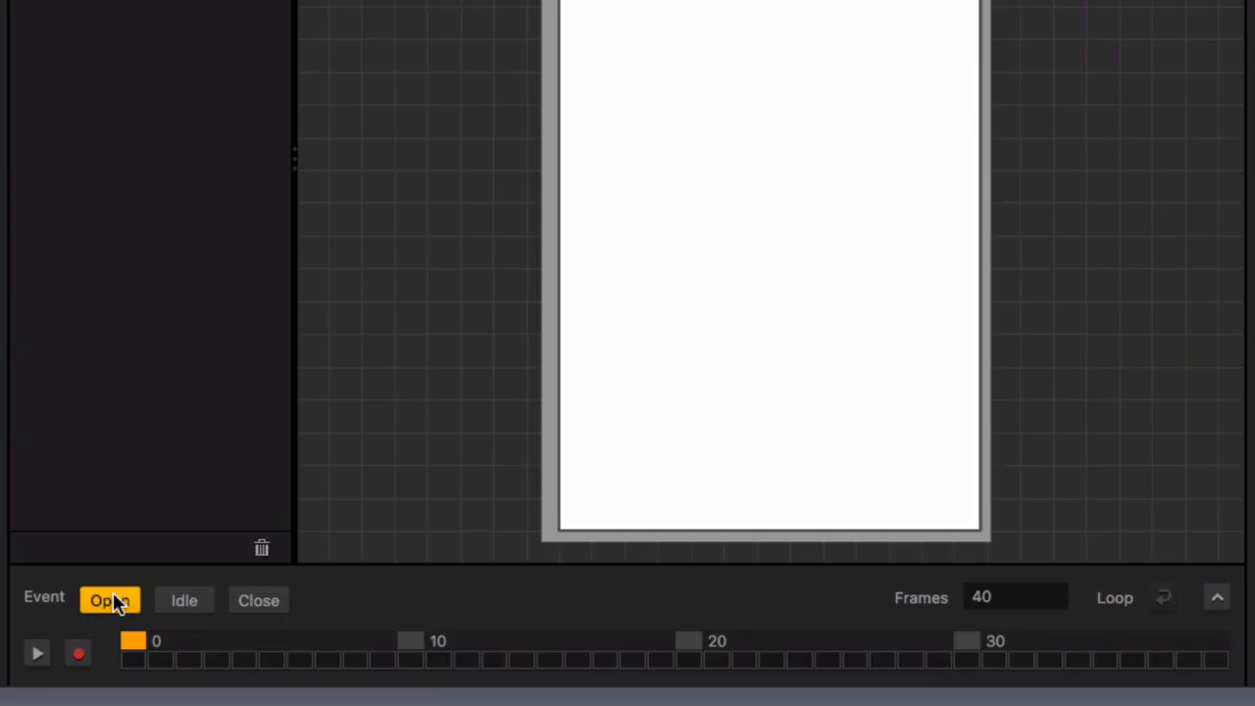
left_click(259, 602)
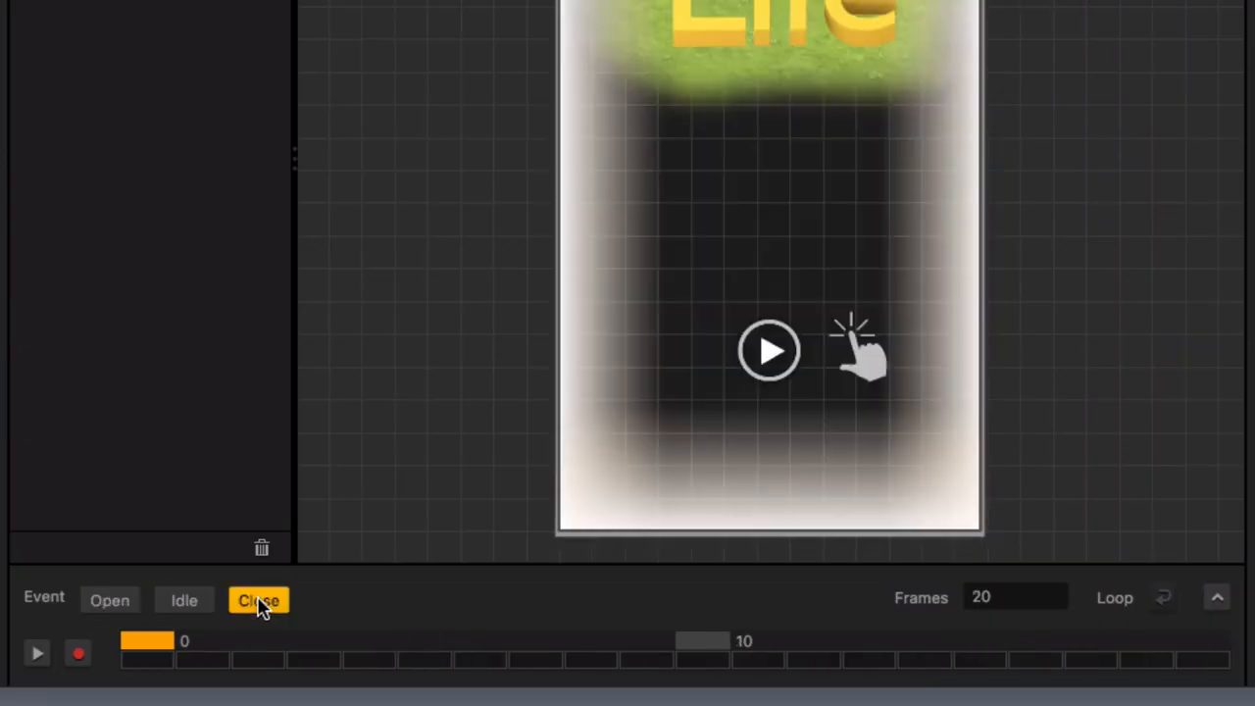
left_click(120, 601)
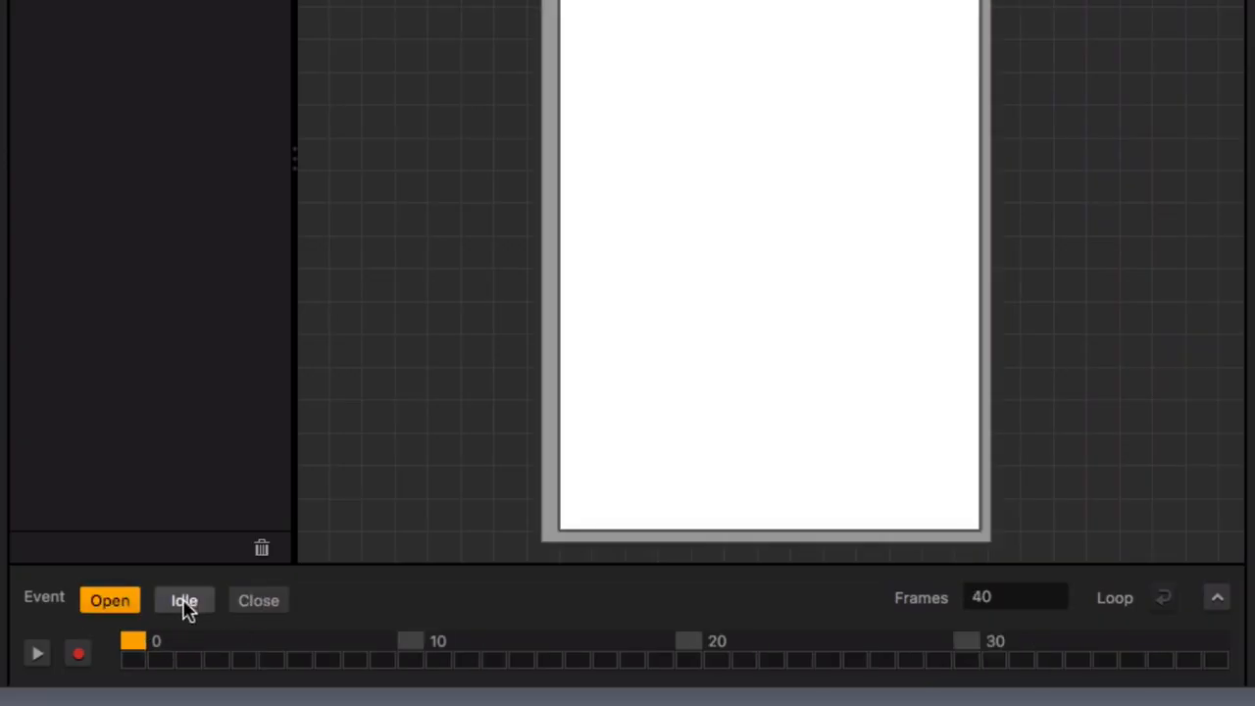
left_click(729, 480)
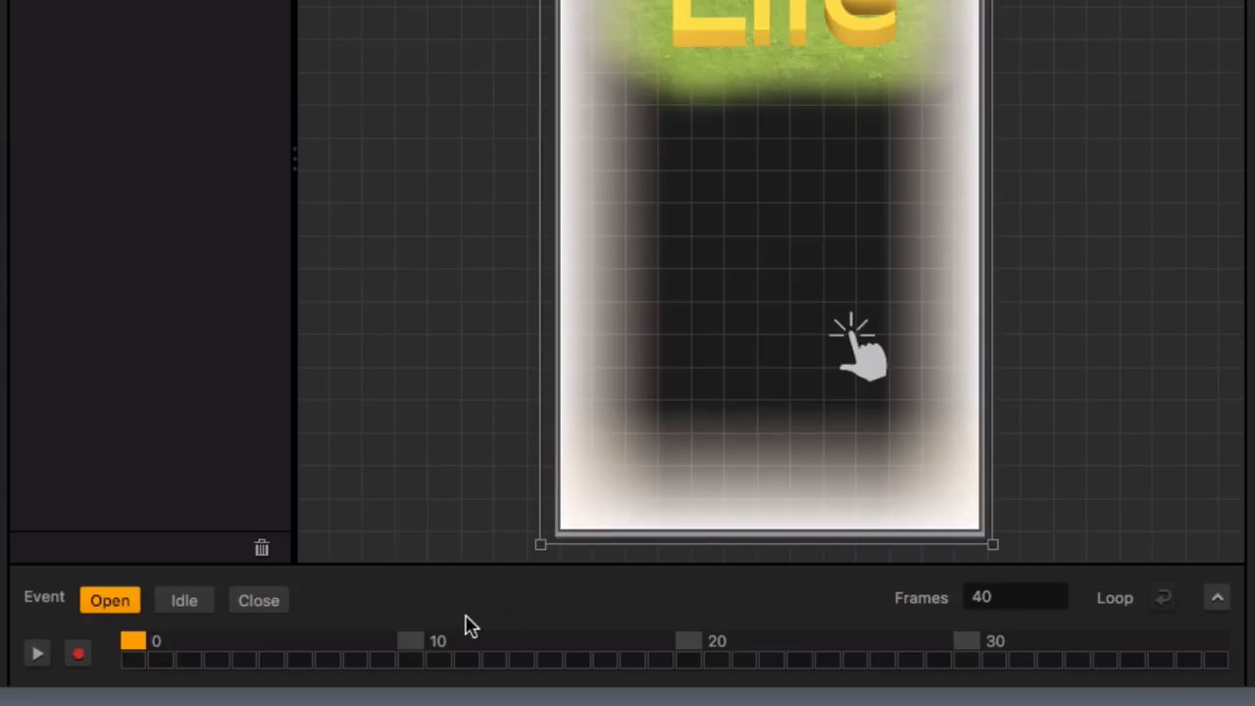
- Scrub through the Idle and Close timelines to check how the white image appears in each event
left_click(189, 602)
left_click_drag(132, 638, 1031, 620)
left_click(265, 600)
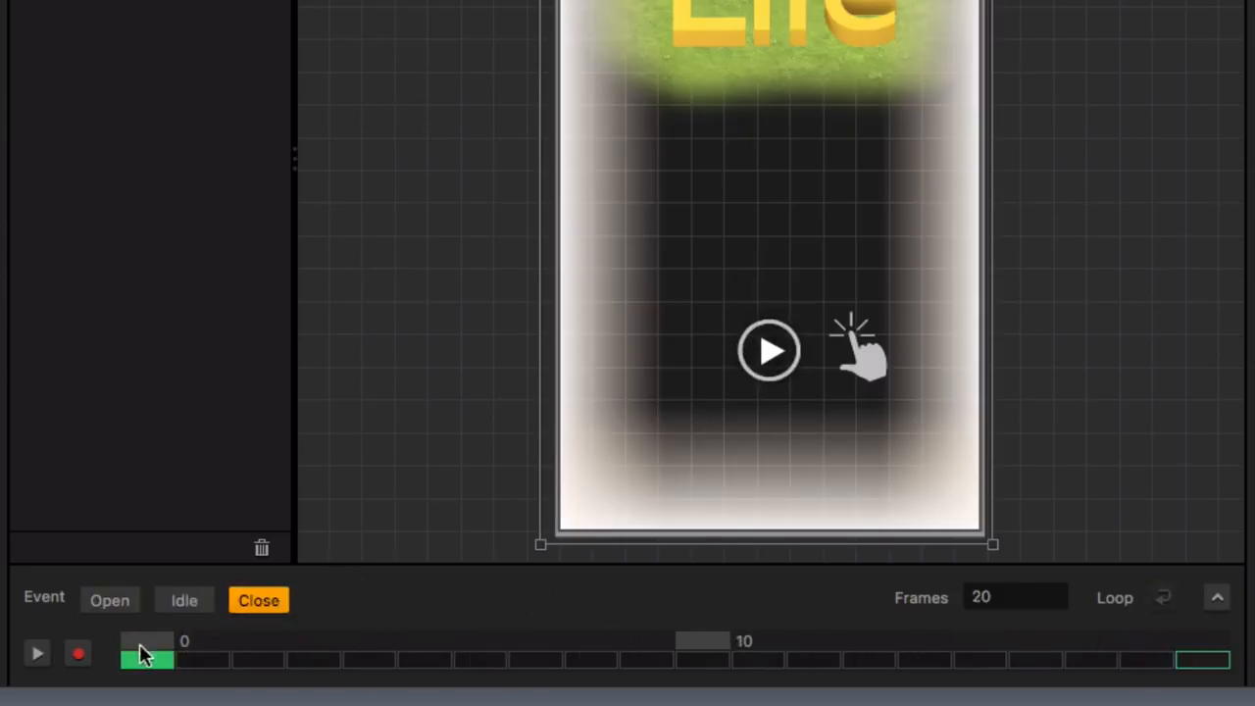
left_click_drag(147, 642, 1191, 678)
left_click(142, 647)
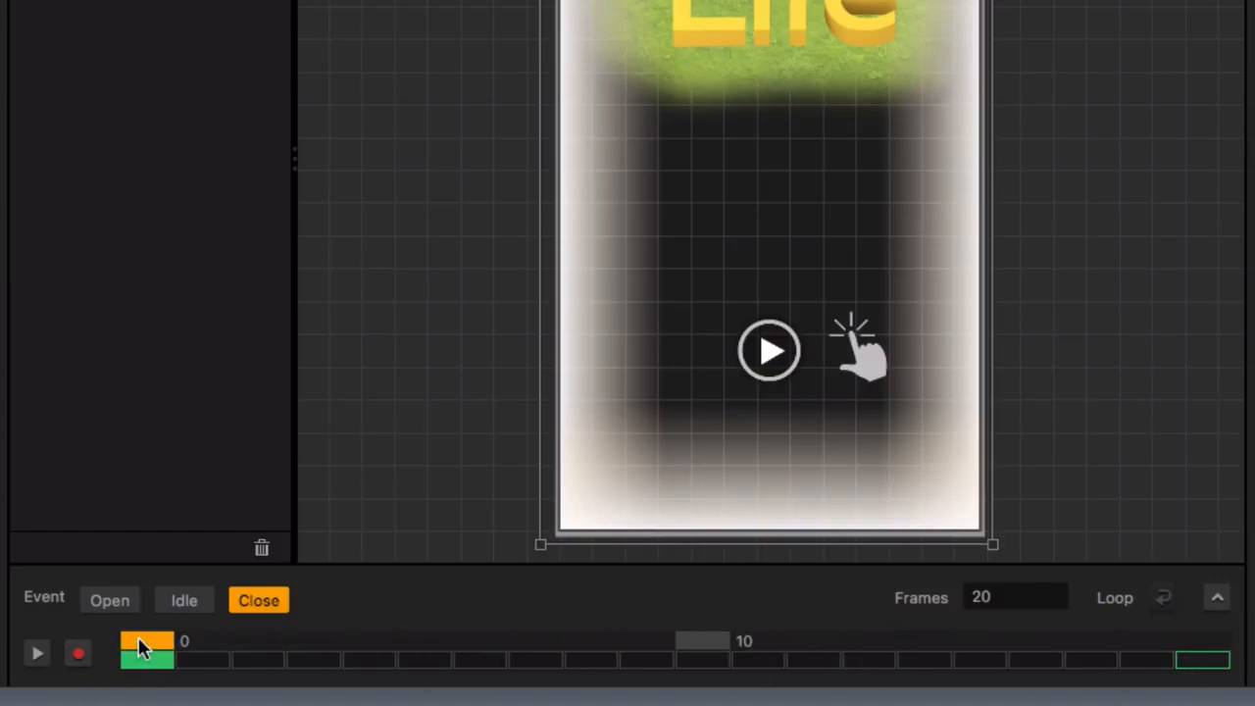
- Resume recording in the Close event and set the white image's opacity to 0 at frame 0 and 1 at the last frame
left_click(78, 654)
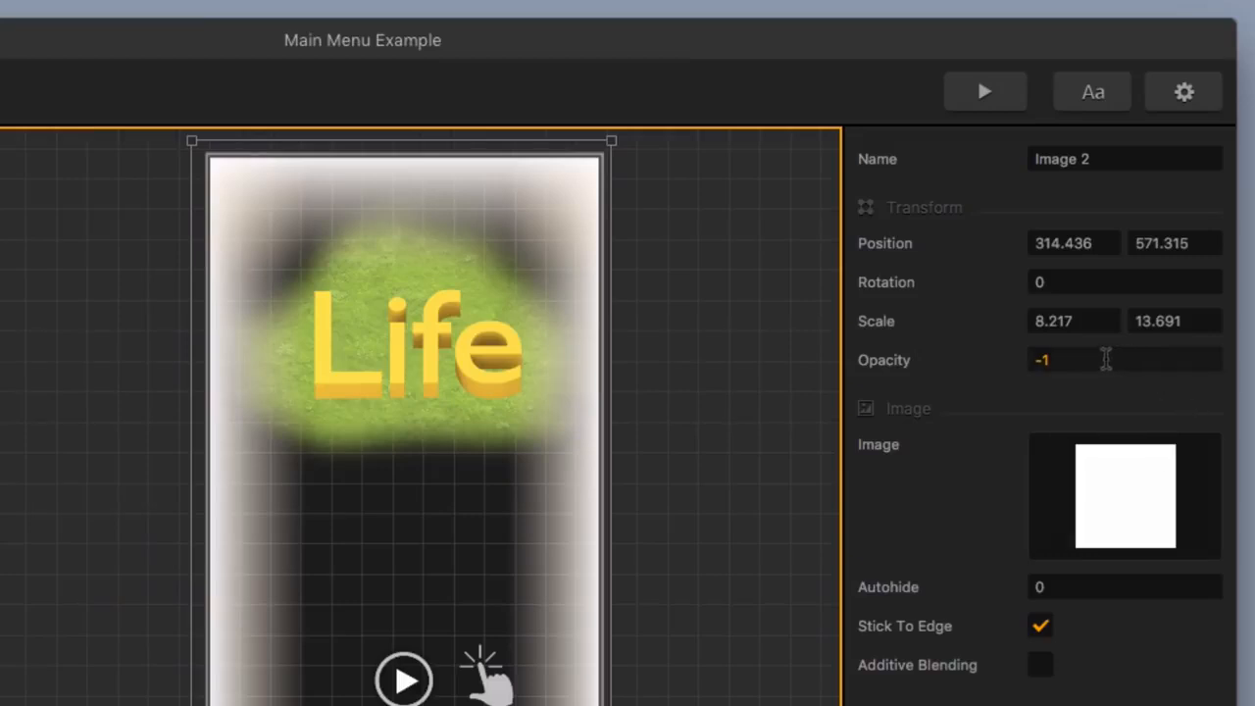
double_click(1056, 362)
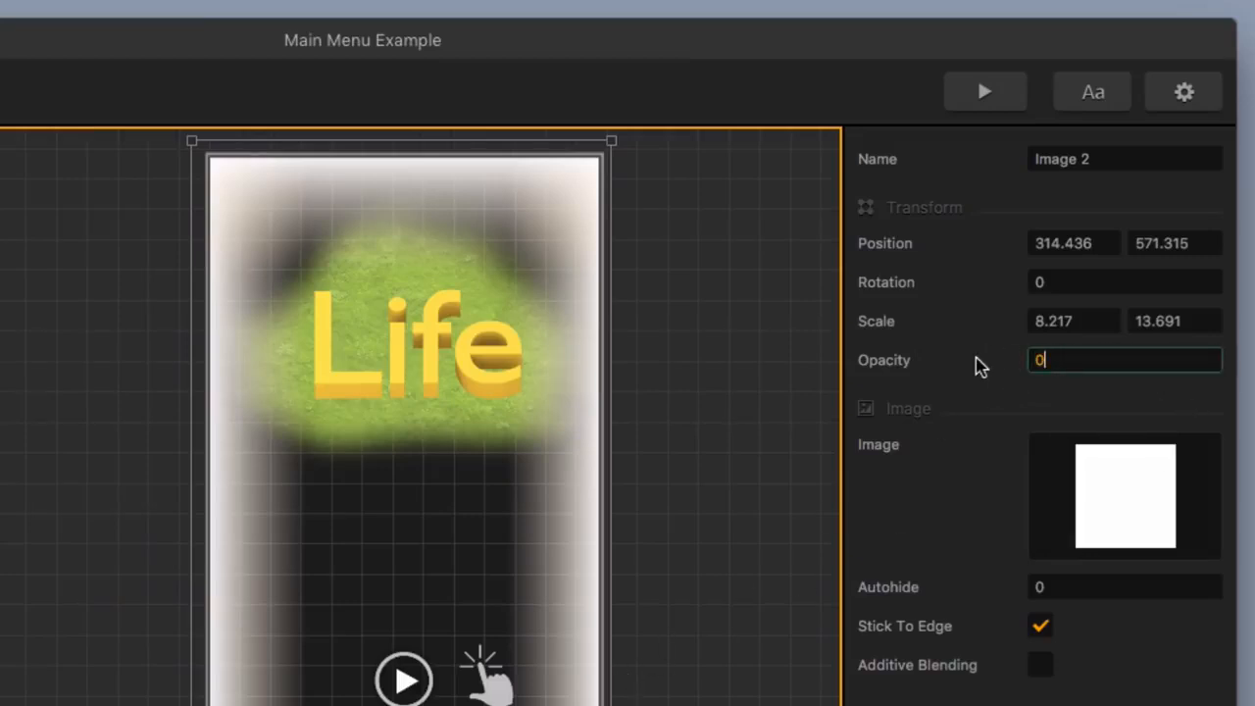
key("Return")
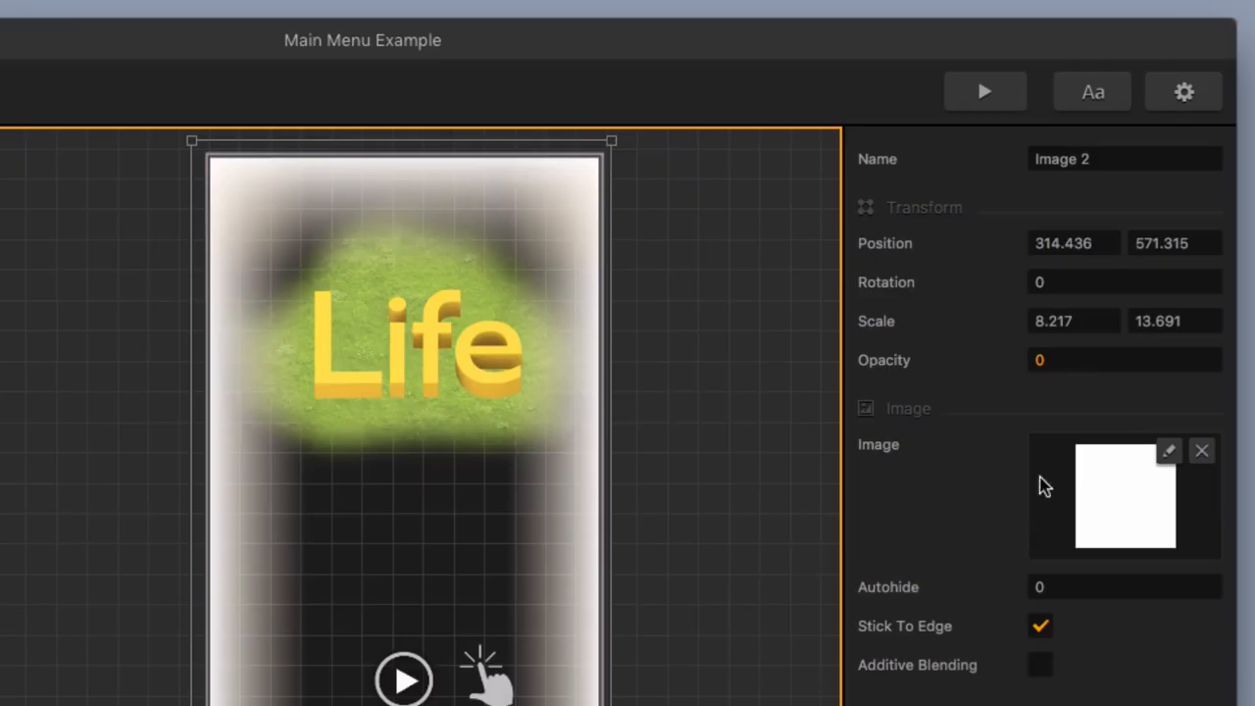
left_click_drag(1054, 362, 1009, 364)
type("1")
key("Return")
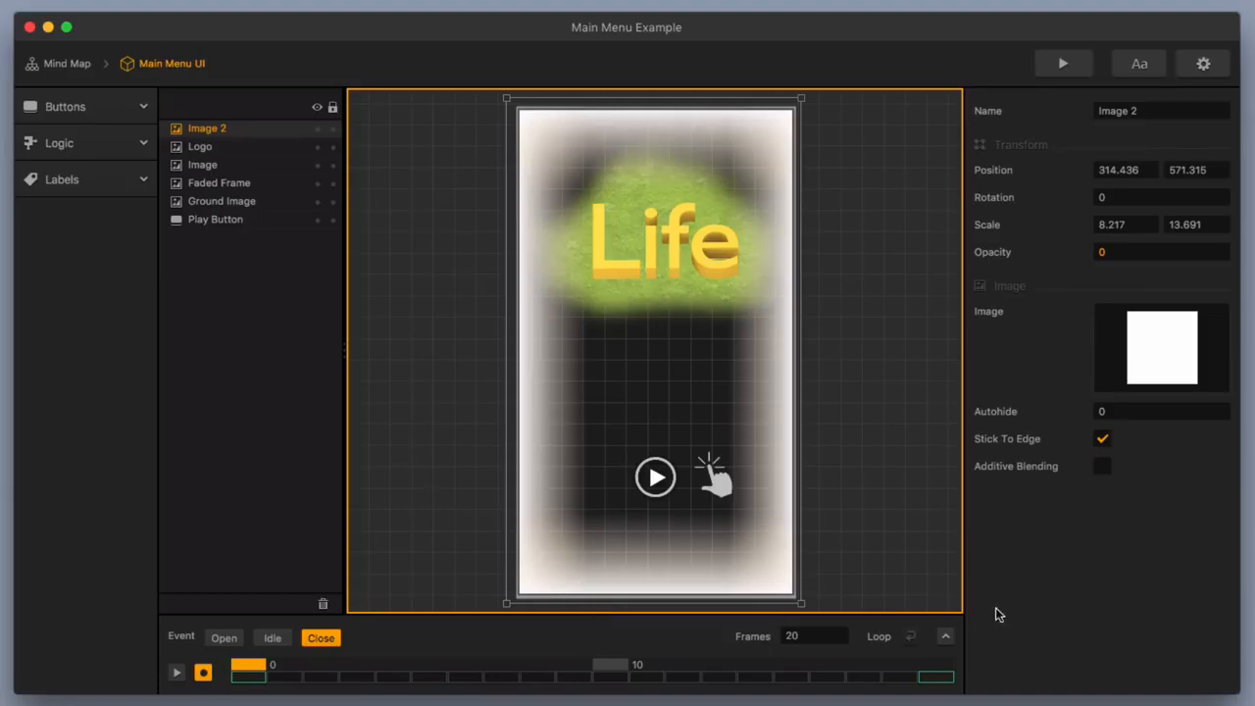
- Open World UI from the Mind Map and add a white image covering the screen, at a scale of about 8.3 by 13.6
left_click(85, 62)
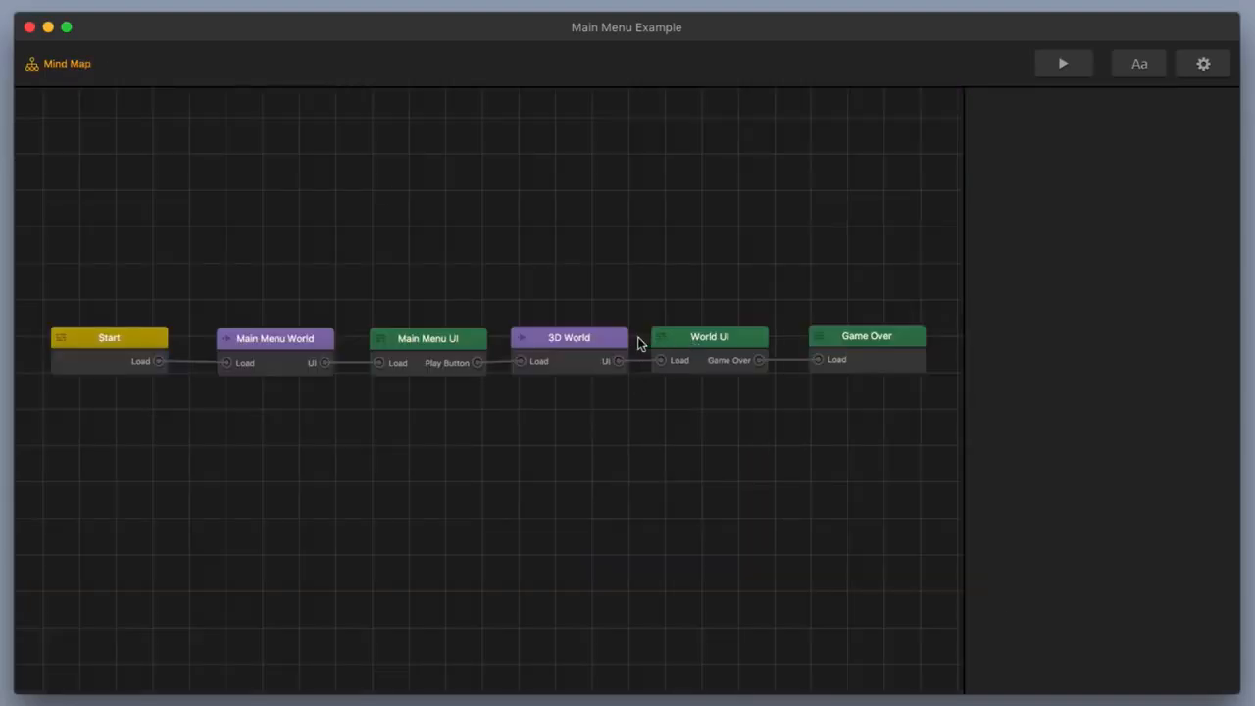
double_click(711, 336)
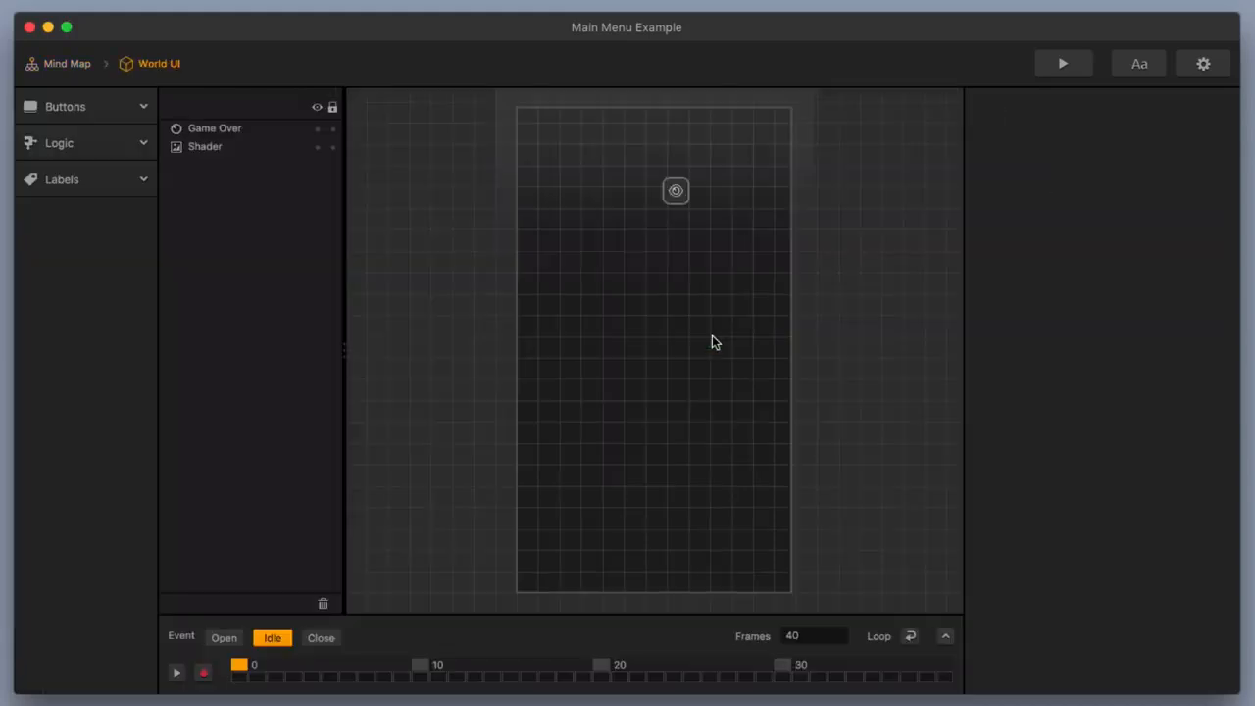
left_click_drag(1216, 378, 770, 482)
left_click_drag(637, 333, 495, 91)
left_click_drag(673, 370, 806, 603)
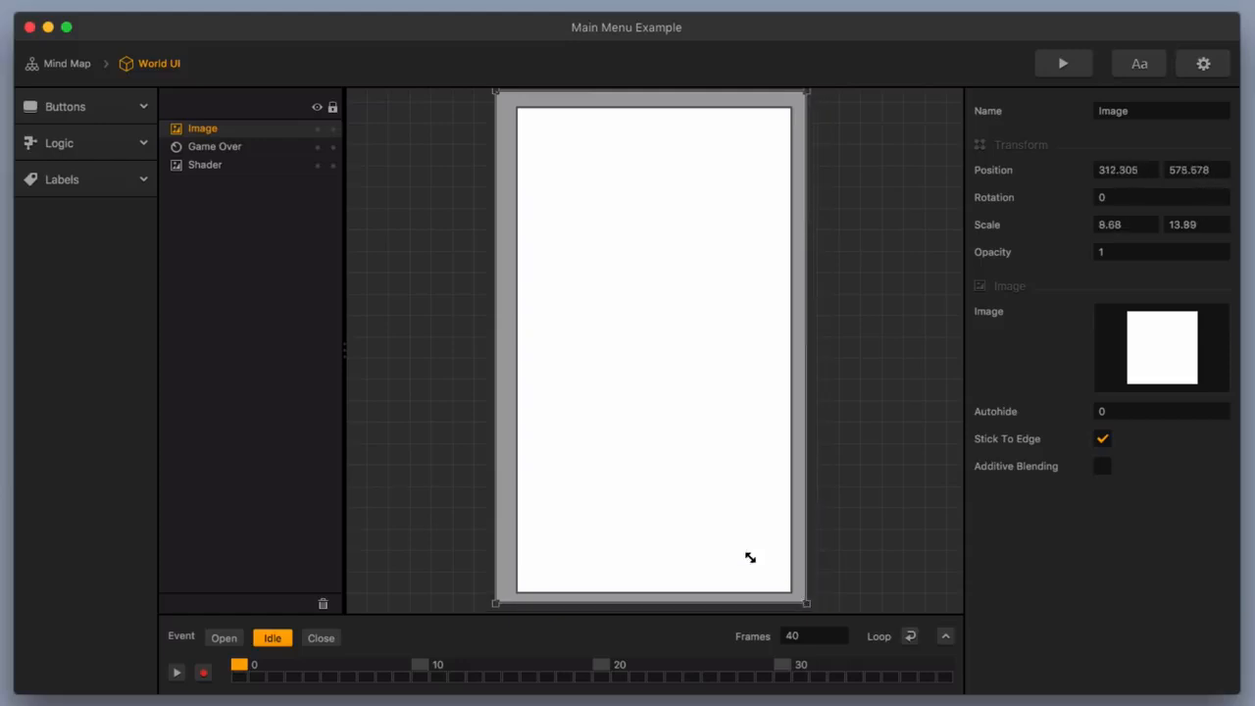
left_click_drag(494, 89, 507, 99)
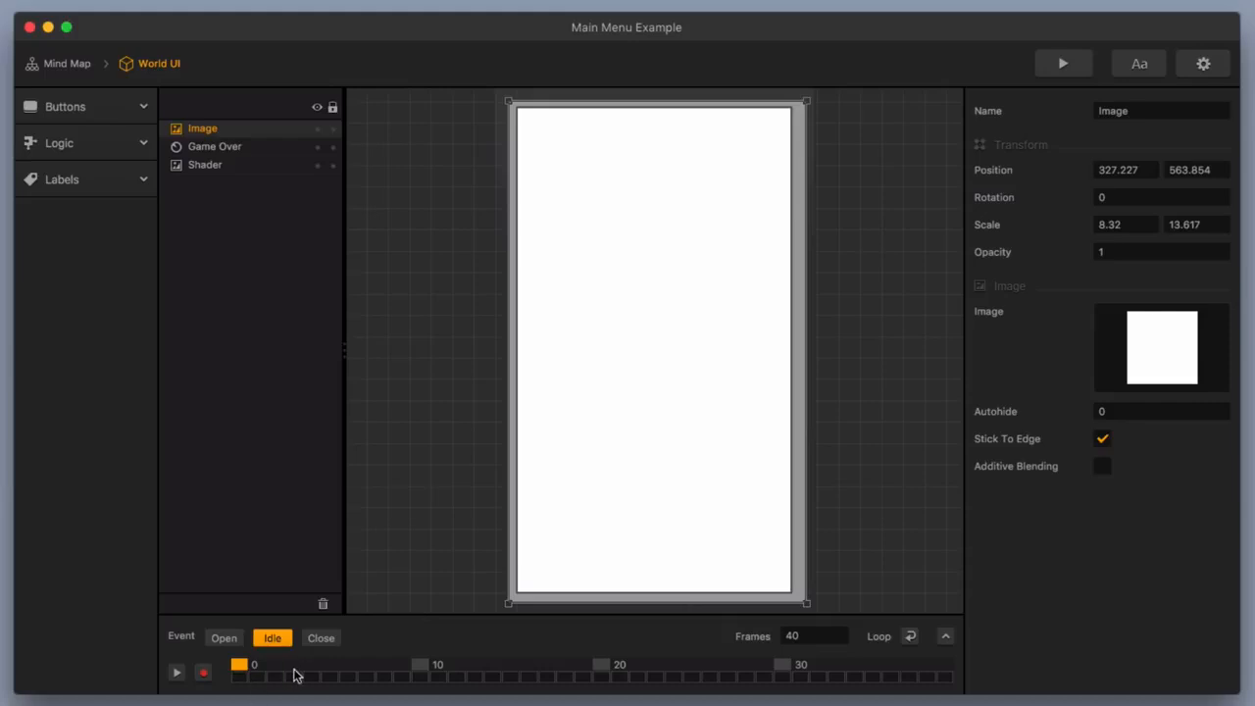
- Record the World UI image's opacity as 1 at frame 0 of the Open event
left_click(223, 637)
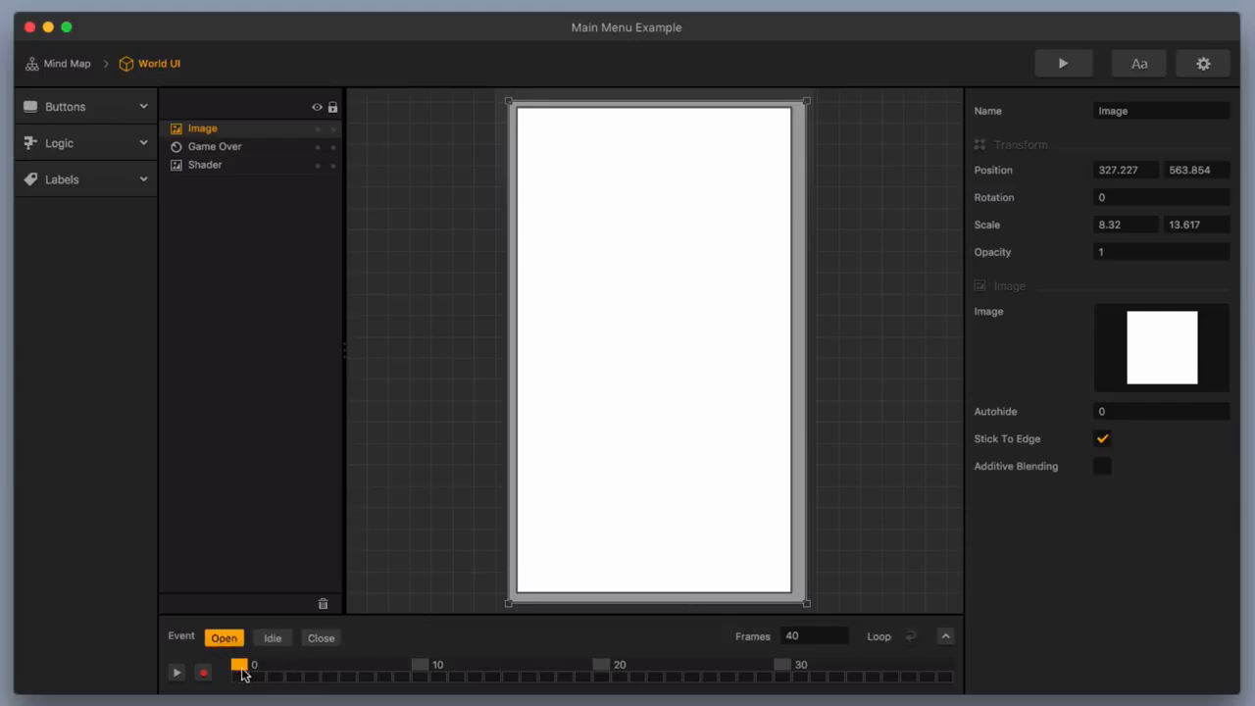
left_click(203, 673)
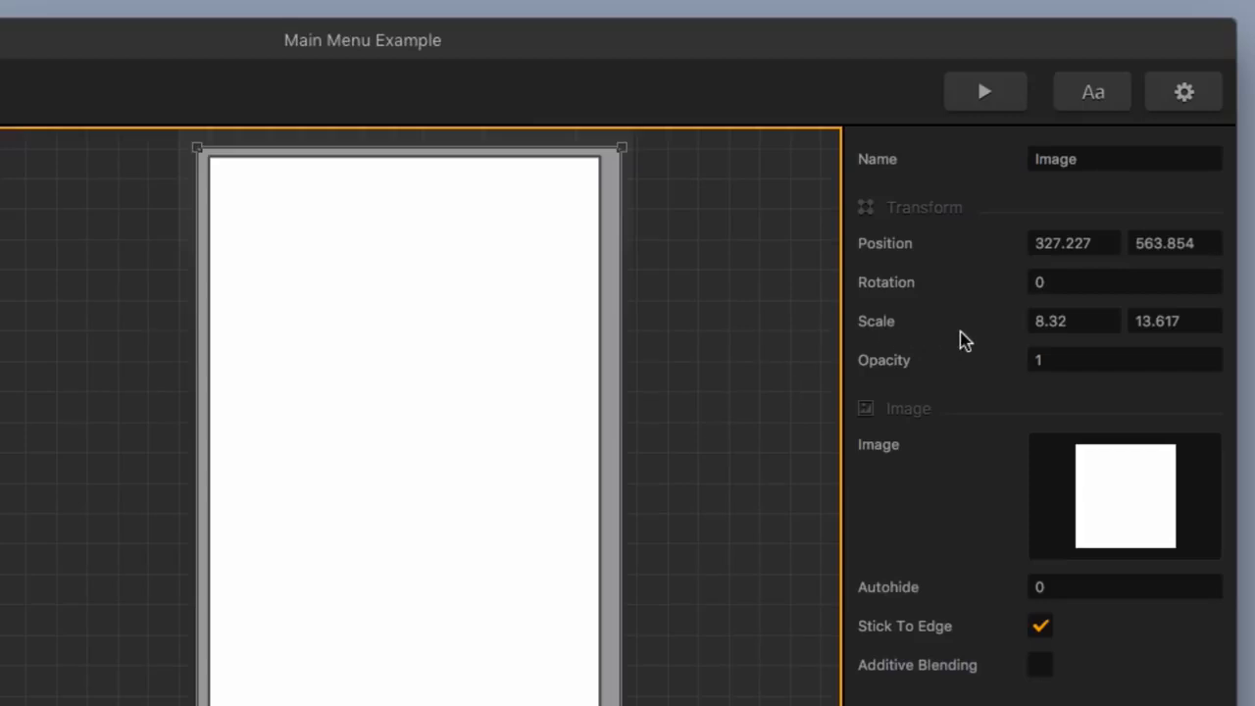
left_click(1116, 254)
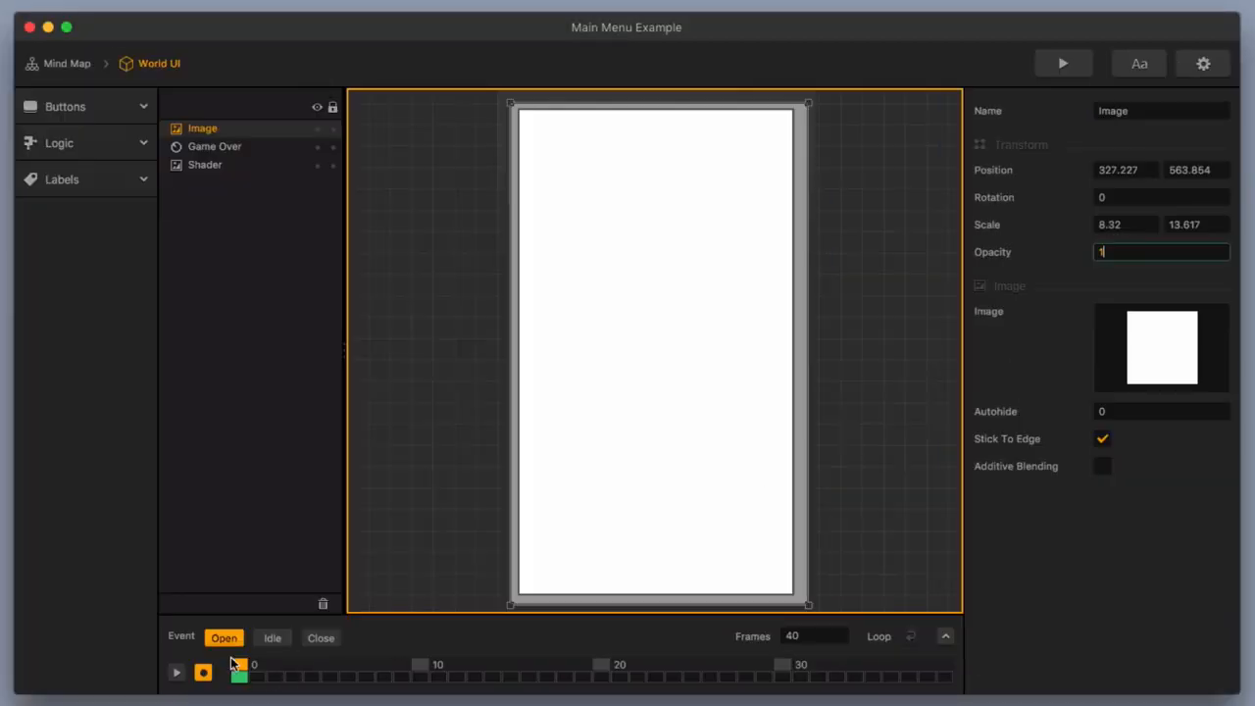
- Set the World UI's Open event length to 20 frames
left_click_drag(240, 671, 945, 671)
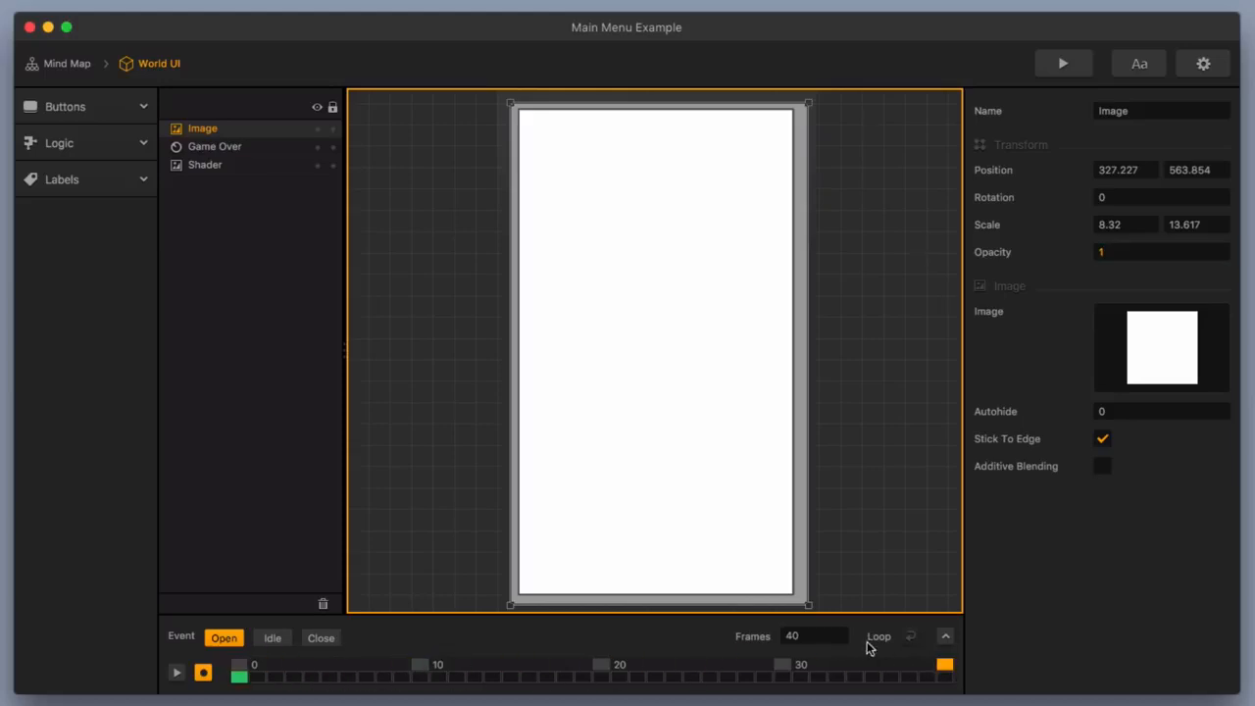
left_click(788, 637)
type("20")
key("Return")
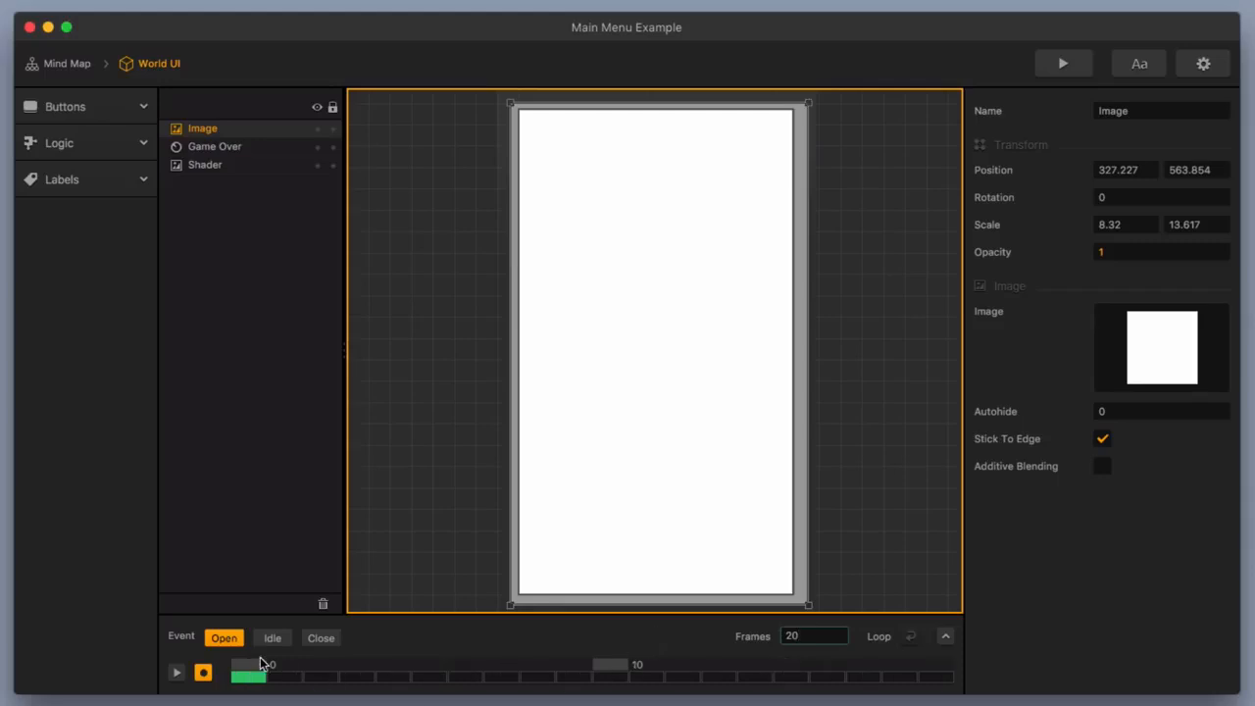
- Record the image's opacity as 0 at the last frame of the Open event and return to the Mind Map
left_click_drag(257, 664, 935, 672)
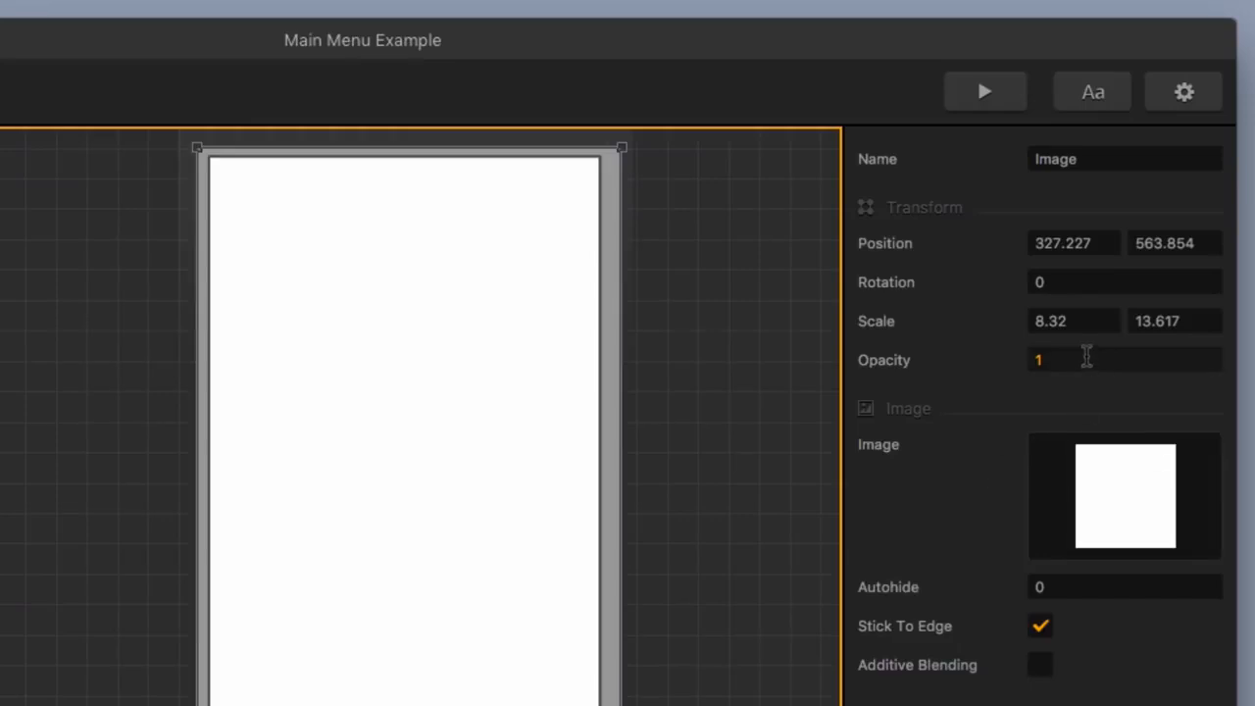
left_click(1133, 249)
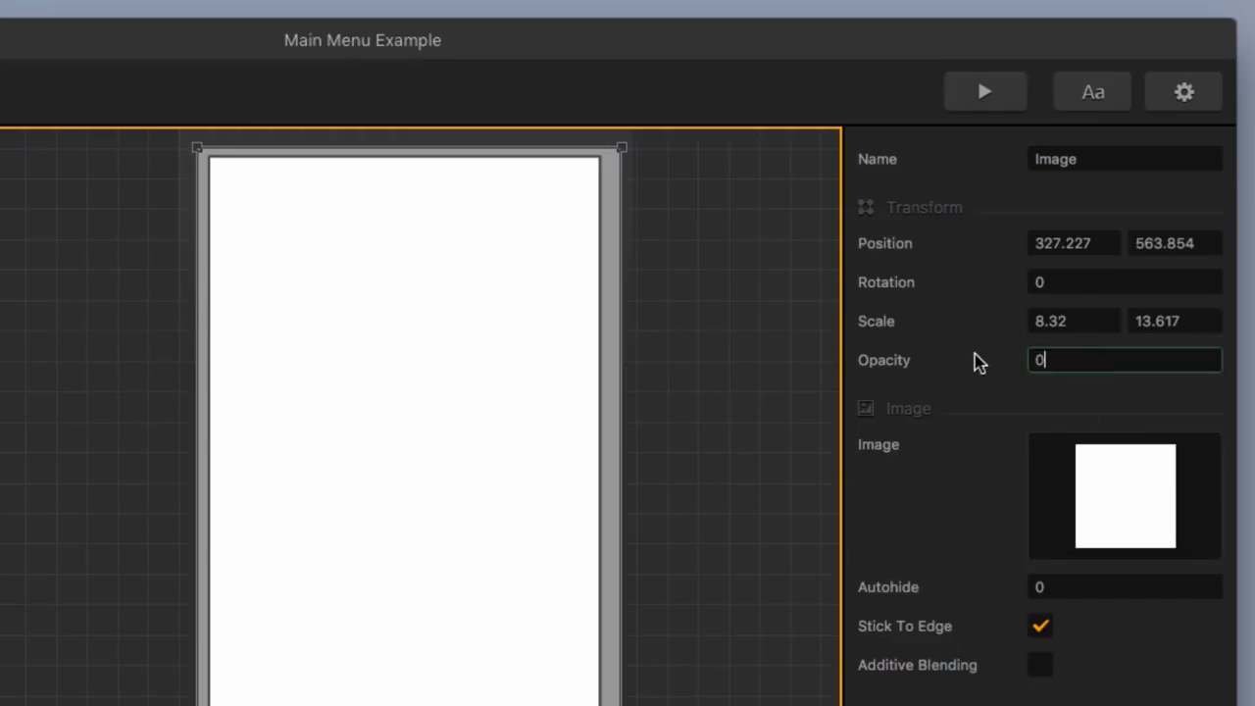
type("0")
key("Return")
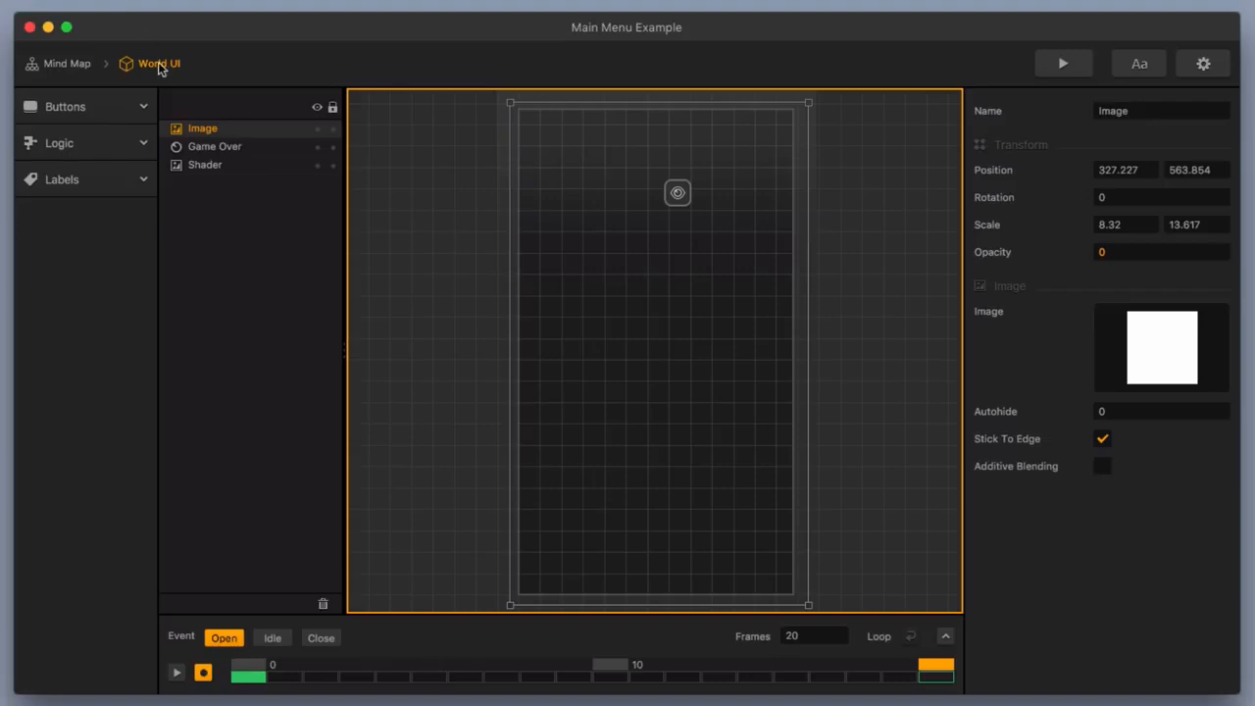
left_click(65, 62)
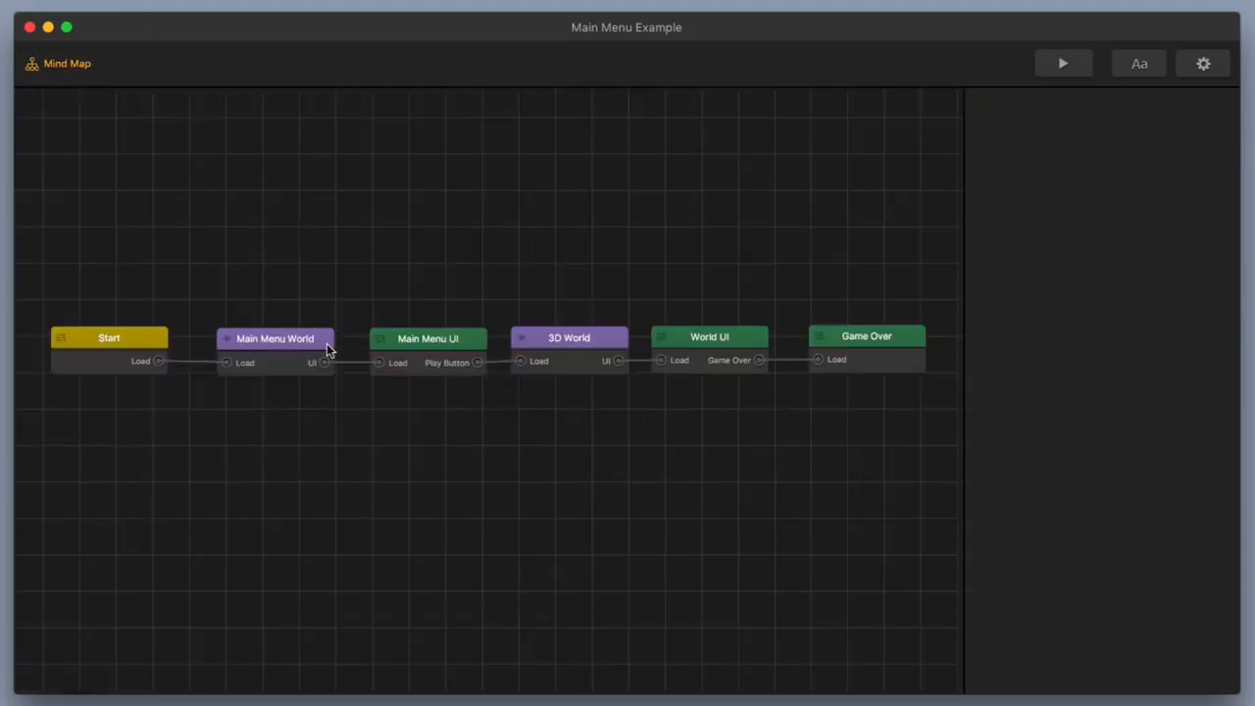
- Open Main Menu UI from the Mind Map and preview the game, starting play to check the white fade into the world
double_click(429, 342)
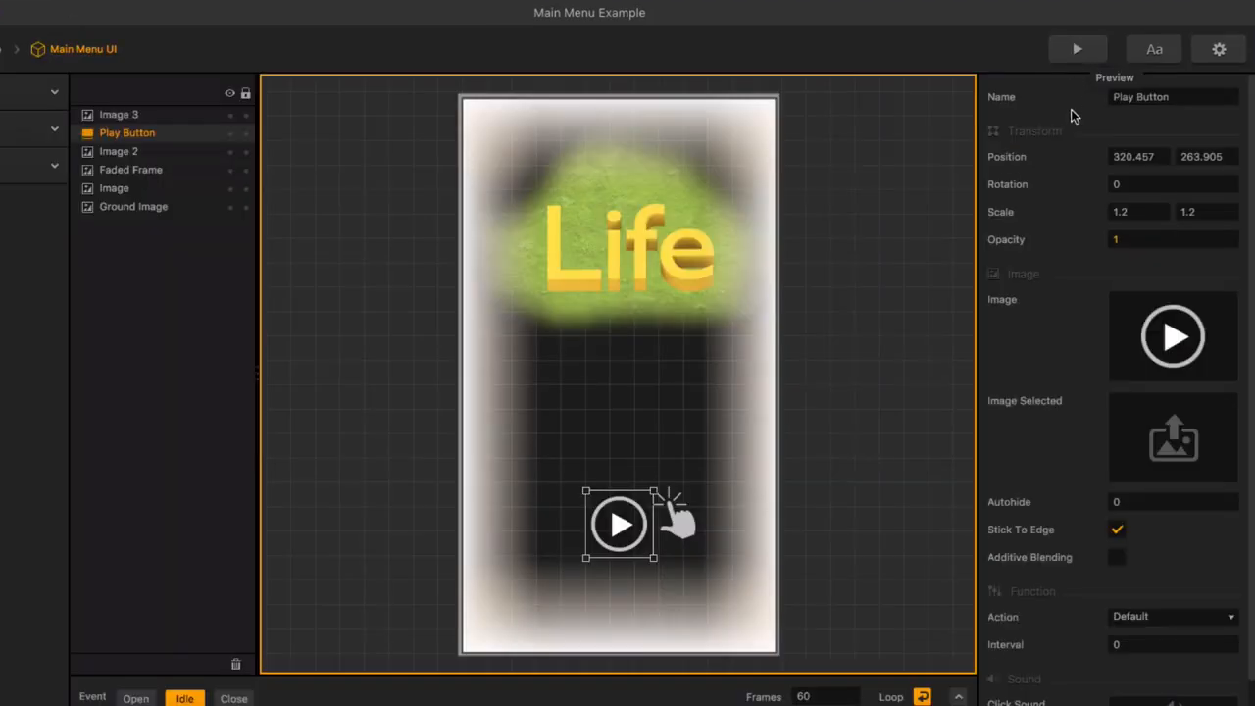
left_click(1095, 50)
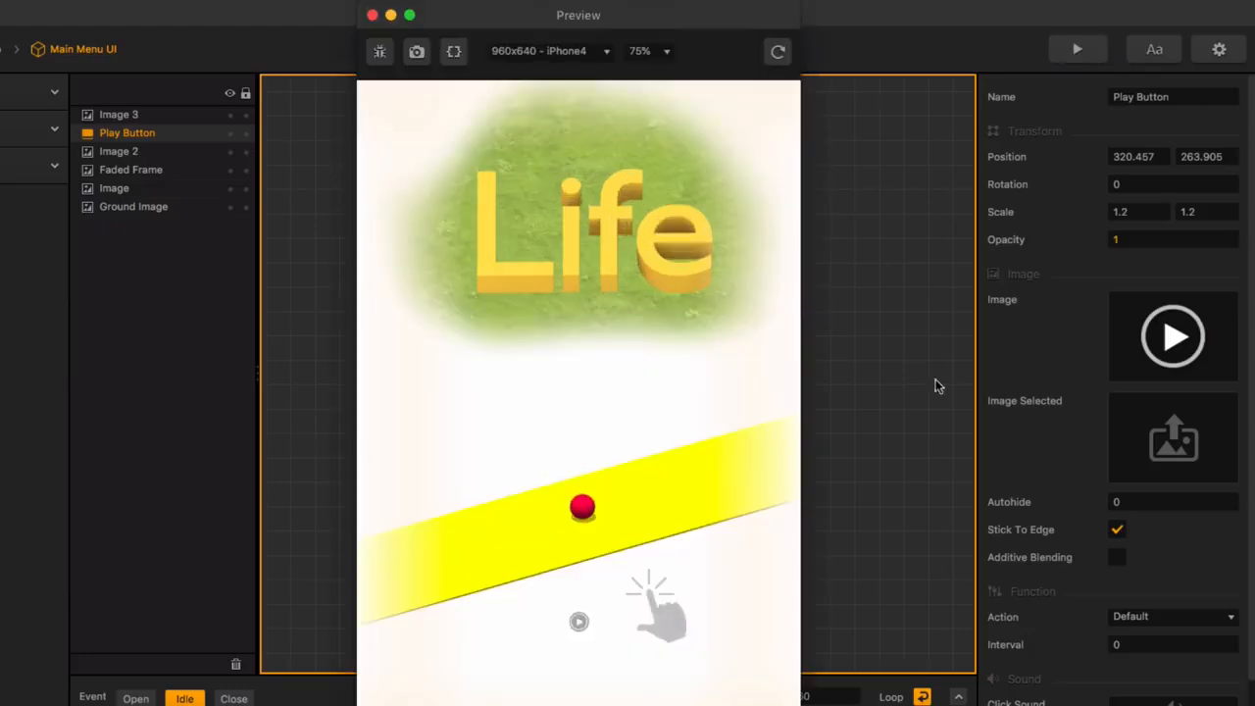
left_click(580, 621)
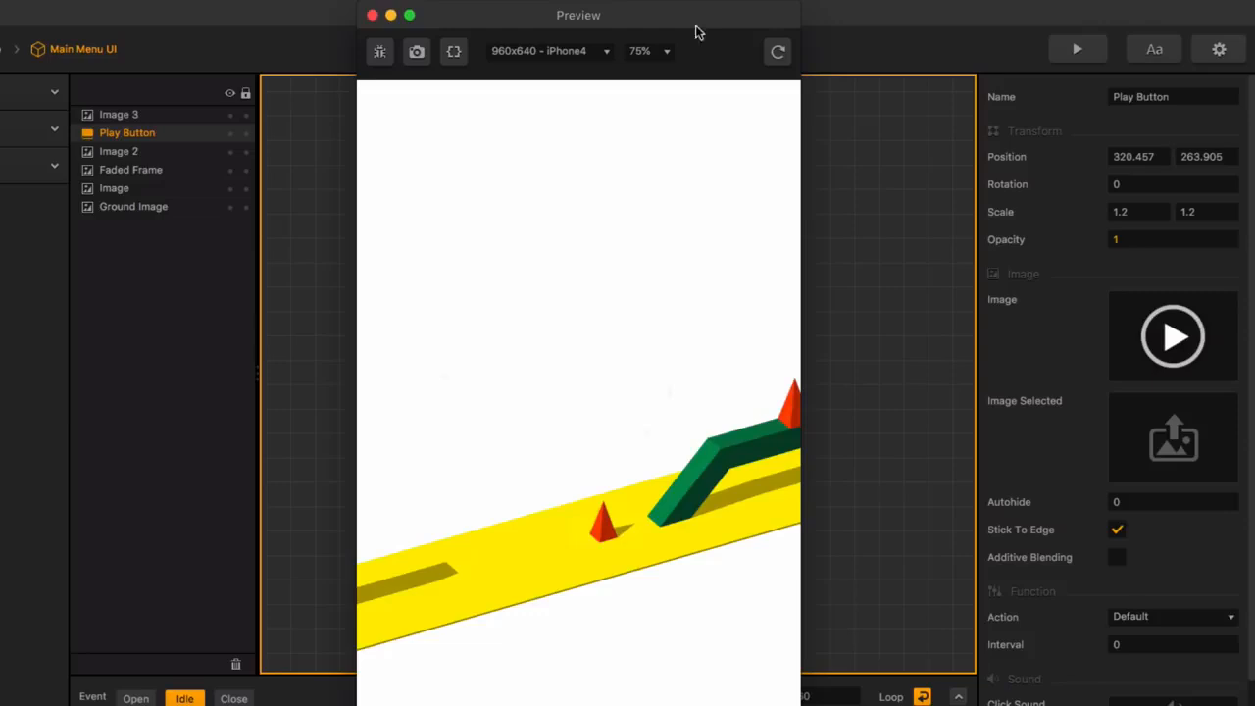
left_click(371, 15)
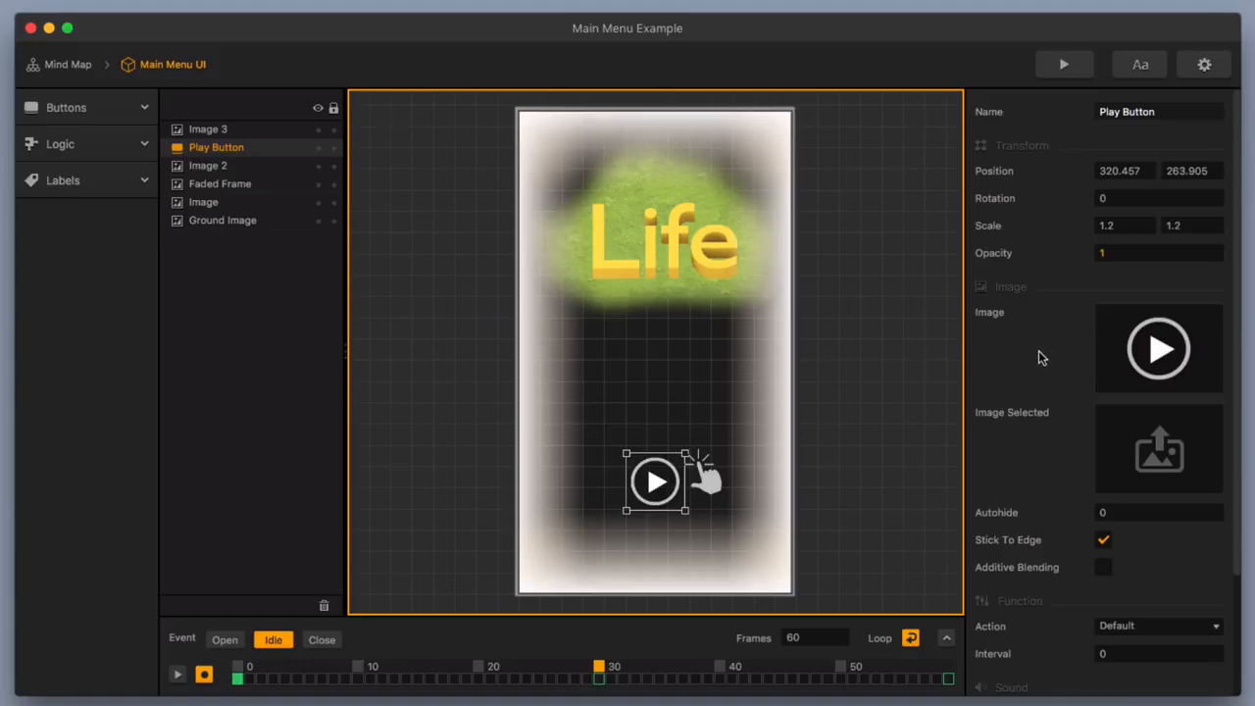
- Select the Life title image in Main Menu UI and move it to the front of the layer order
left_click(670, 229)
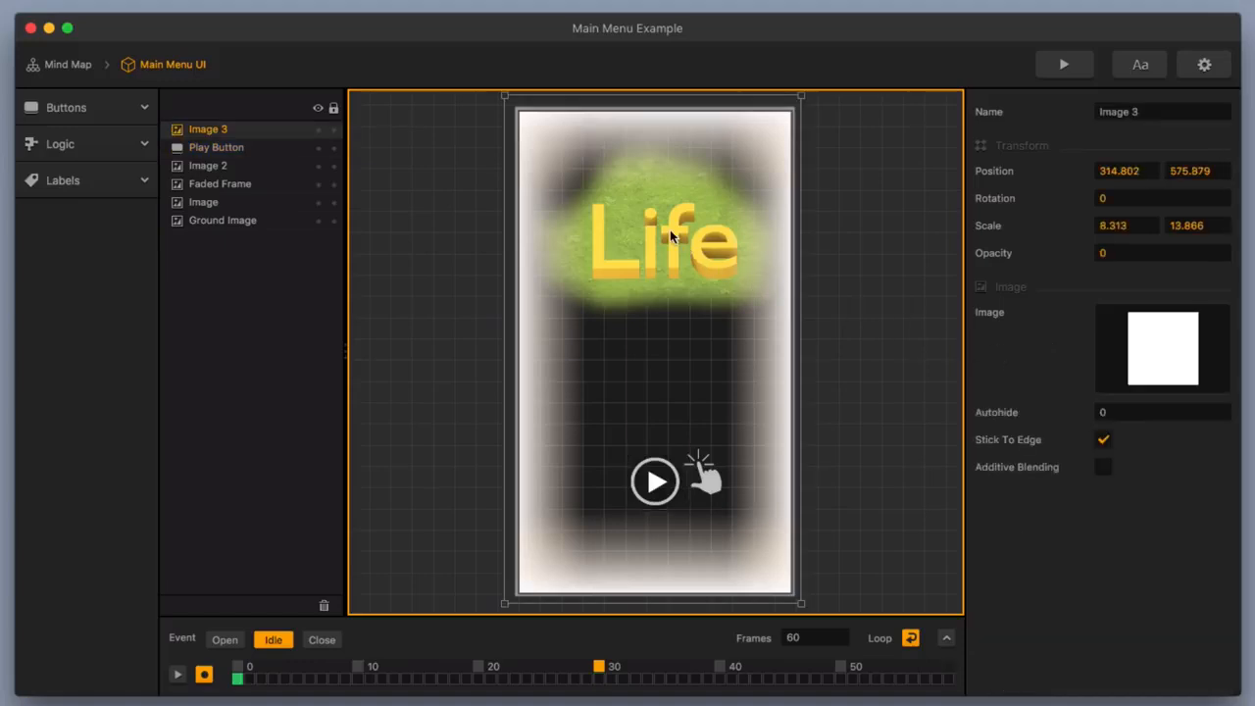
left_click(224, 205)
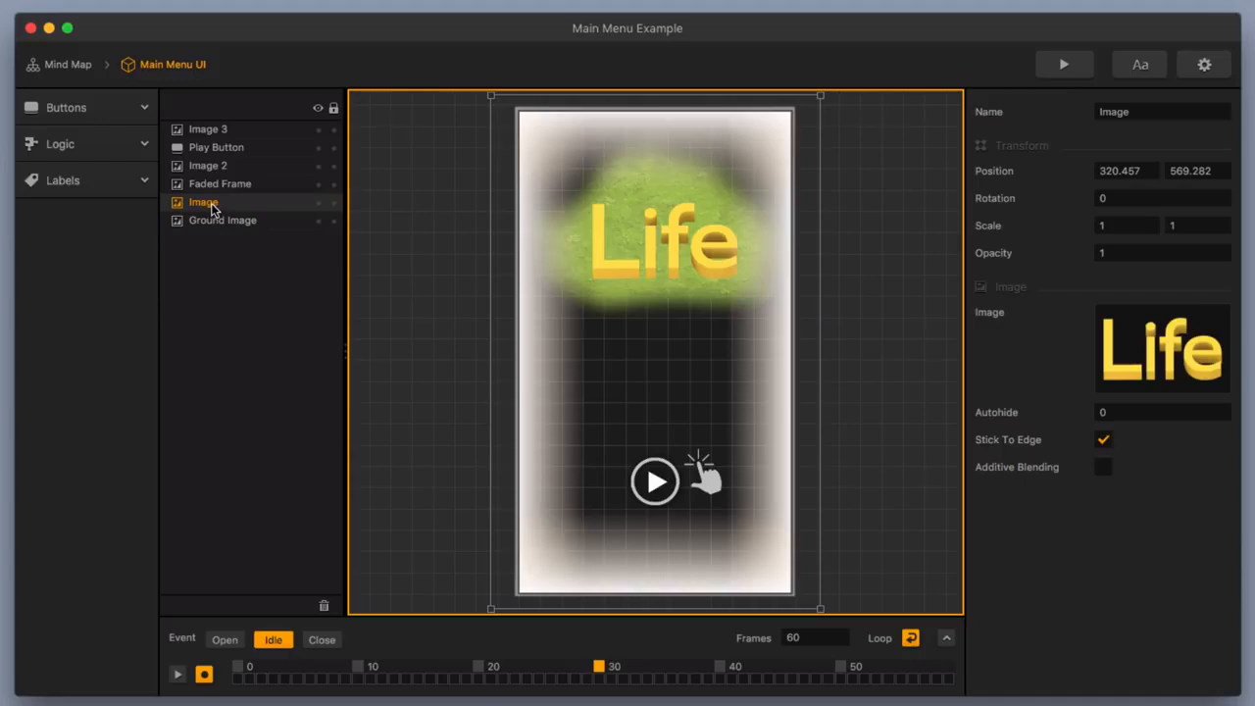
left_click_drag(213, 208, 211, 130)
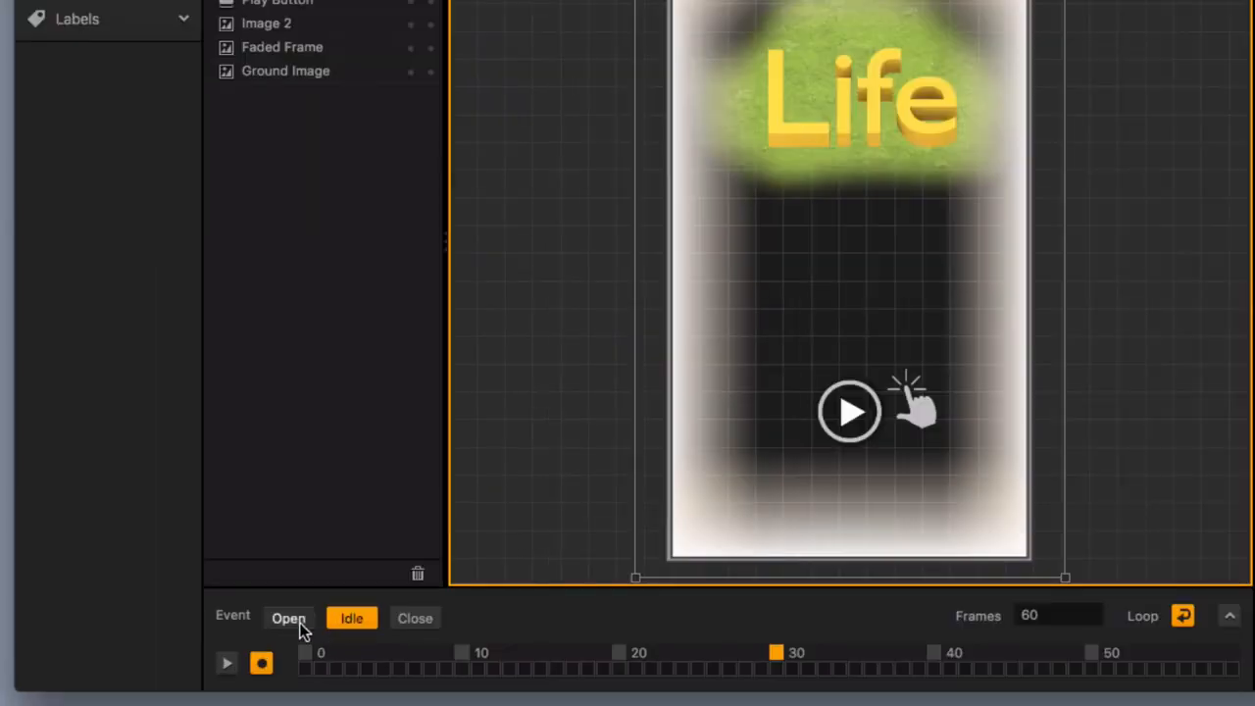
- Record the Life image's position of 320.457, 569.282 as a keyframe at the last frame of the Open event
left_click(299, 624)
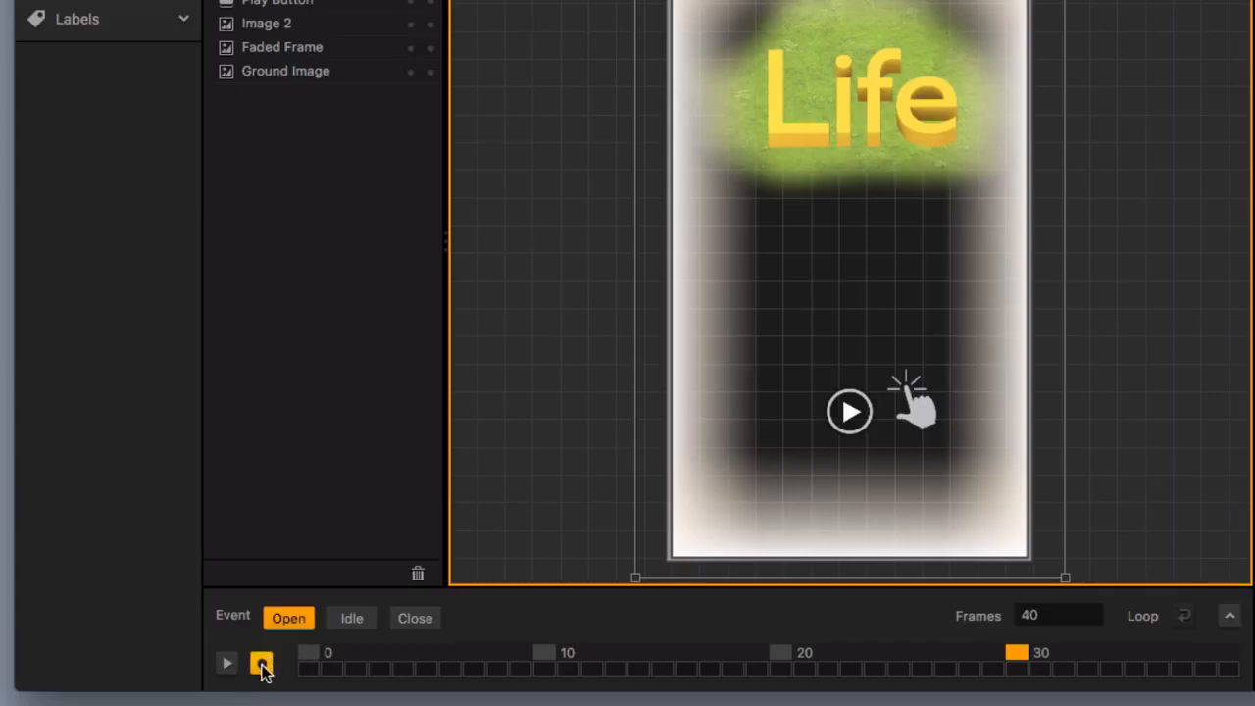
left_click_drag(1023, 659, 1229, 664)
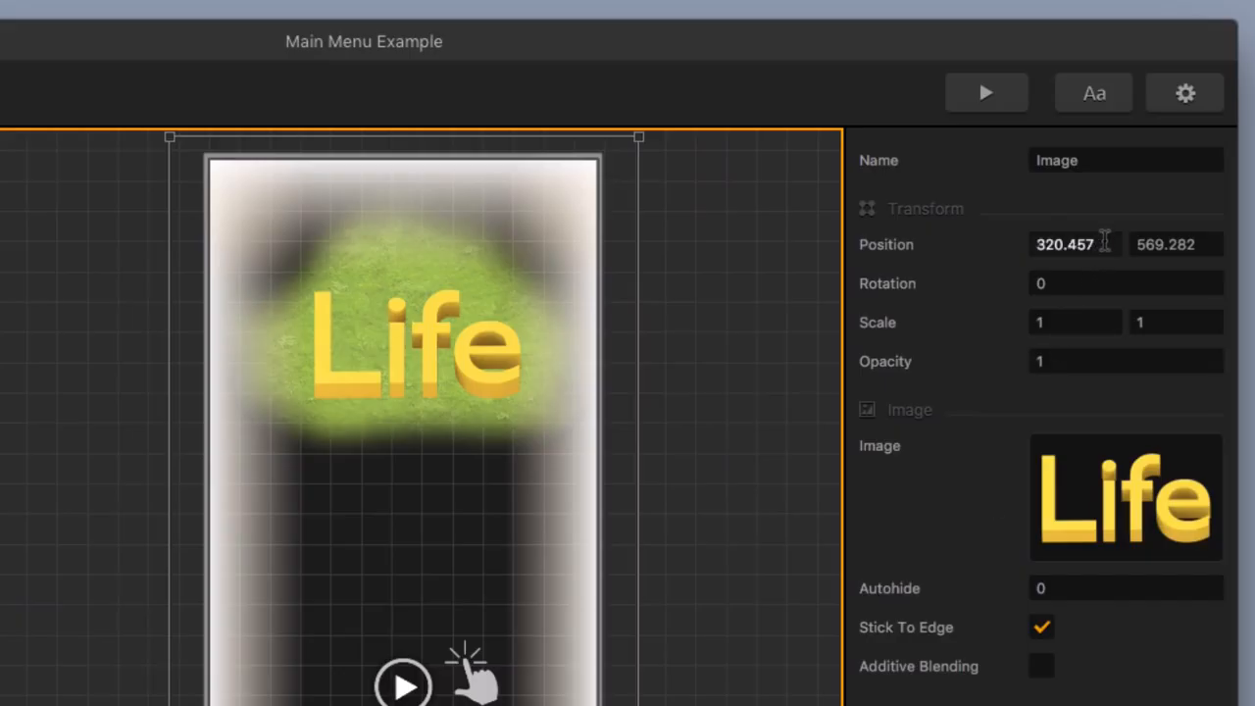
left_click(1104, 243)
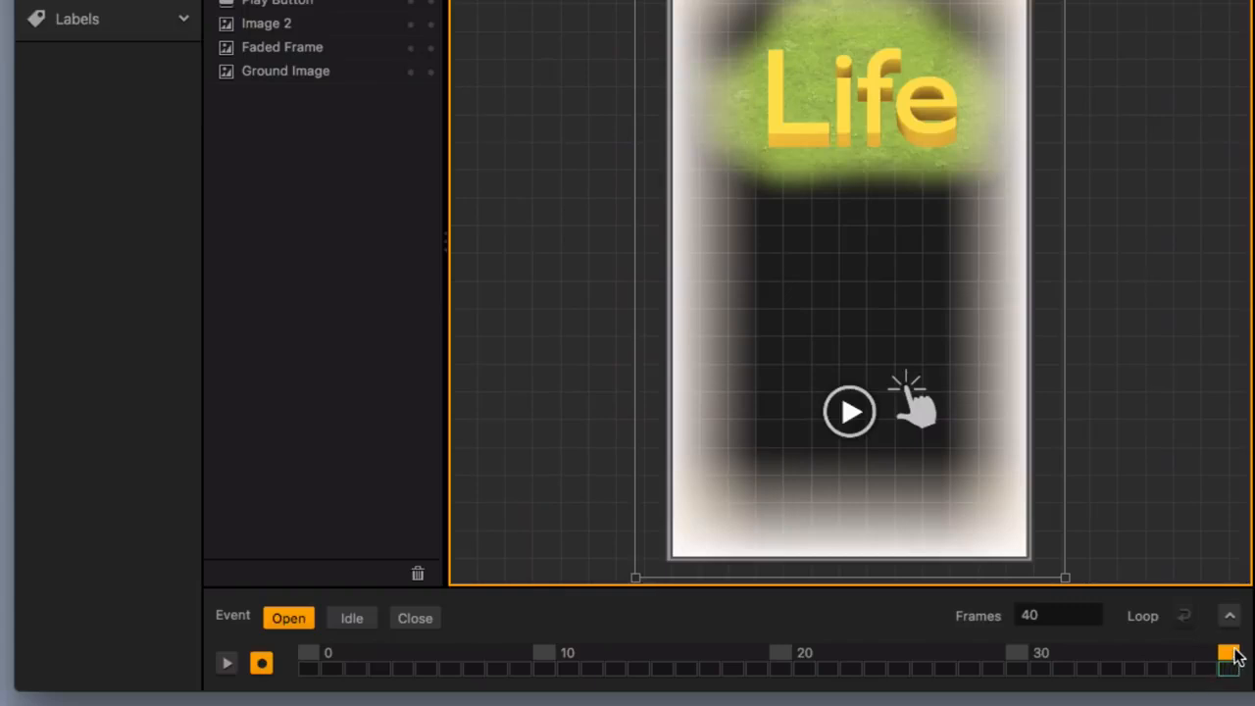
- Record the Life image above the screen, at Y about 1021, at frame 0 of the Open event and play it back
left_click_drag(1234, 655, 304, 662)
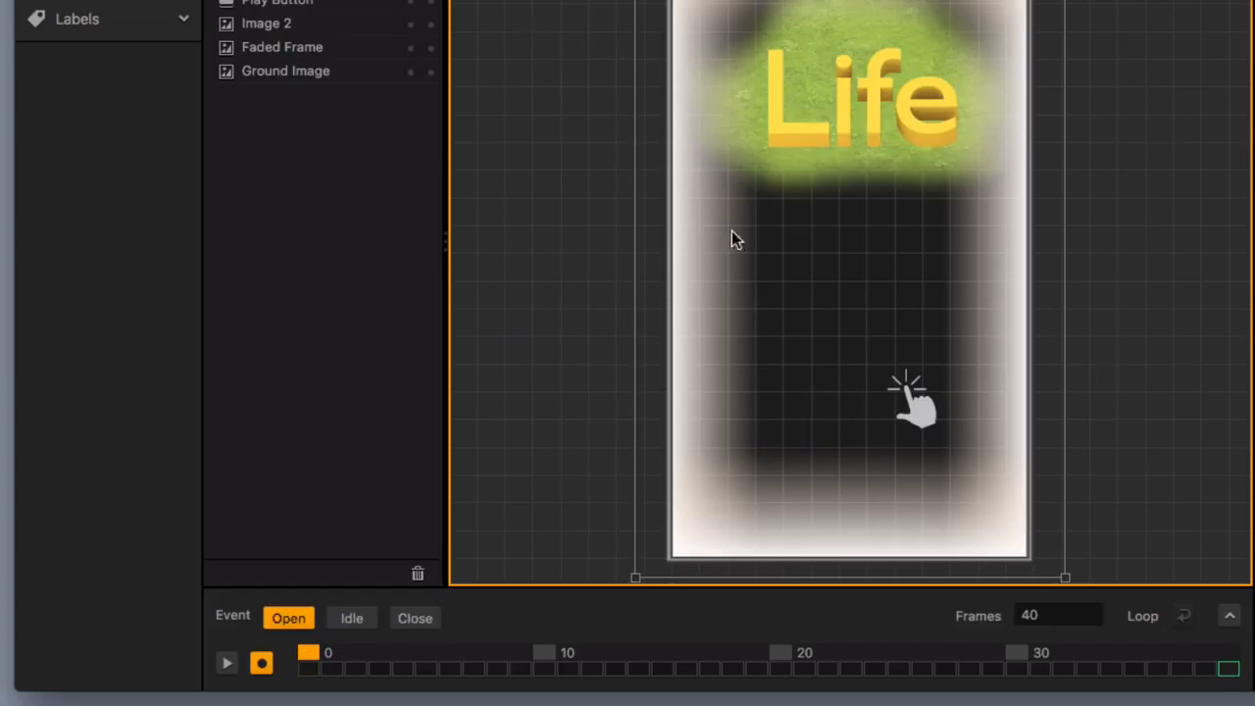
scroll(919, 186, "down", 5)
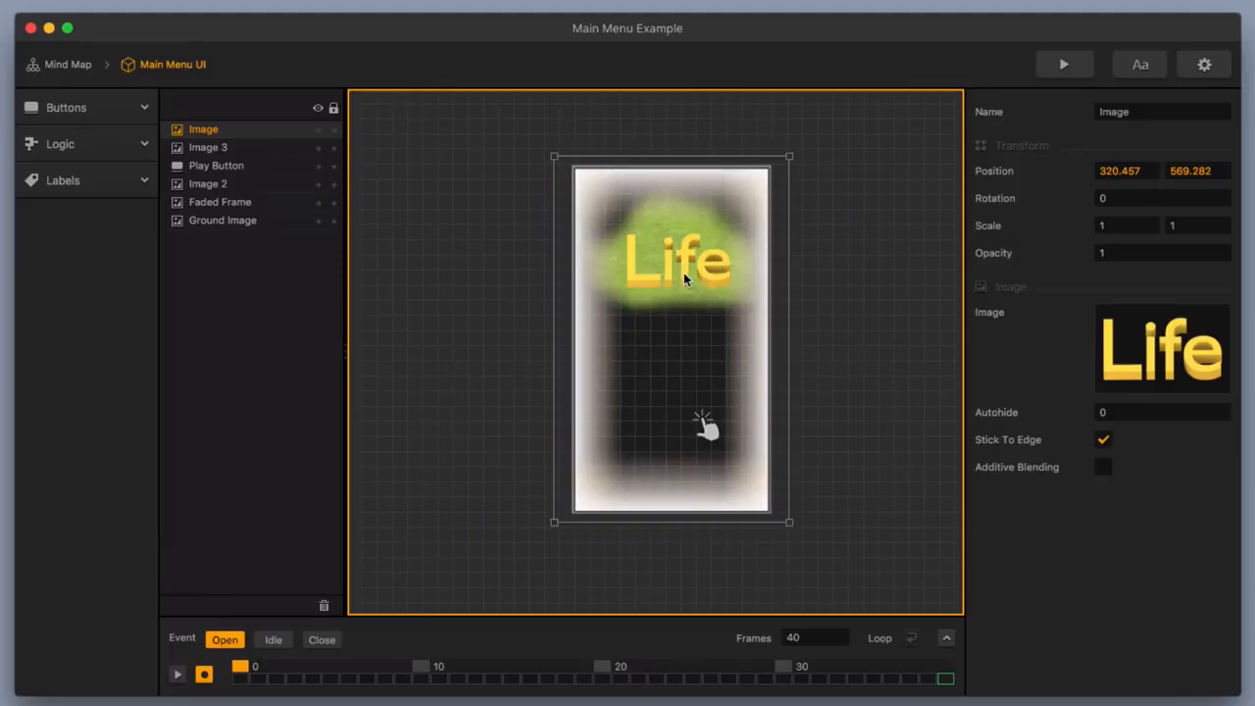
mouse_move(684, 279)
left_mouse_down()
mouse_move(702, 126)
mouse_move(697, 154)
left_mouse_up()
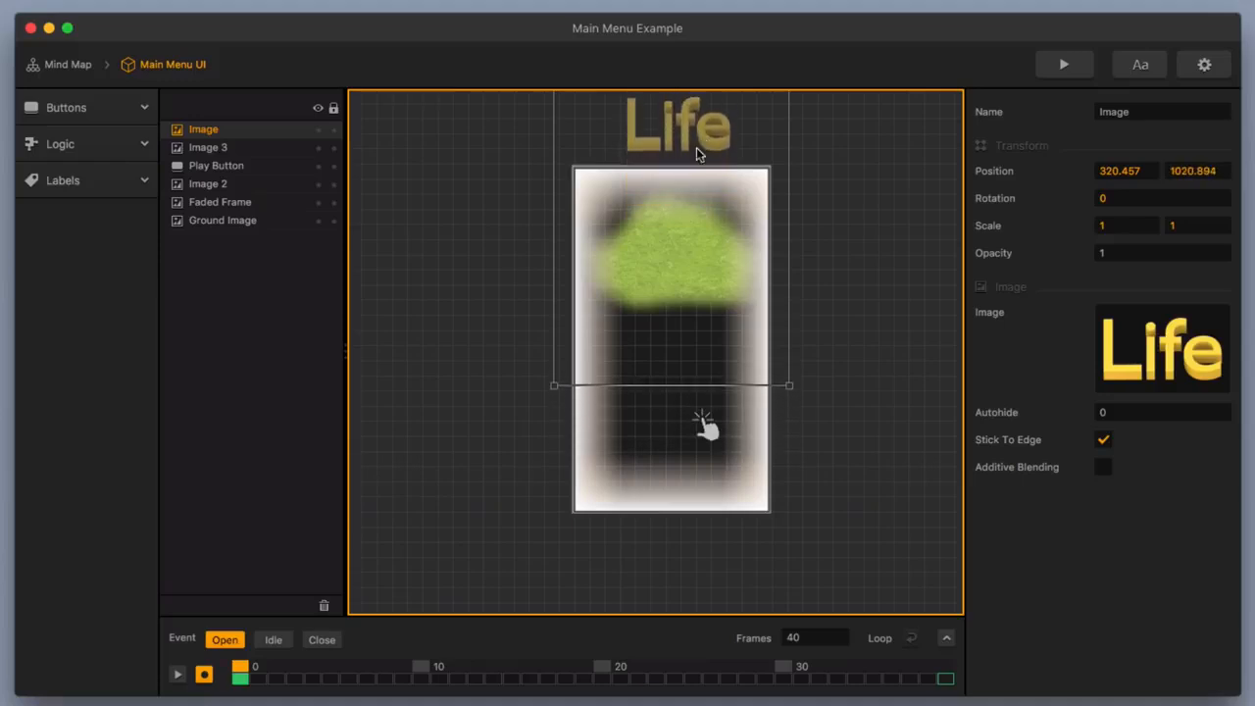
left_click(178, 675)
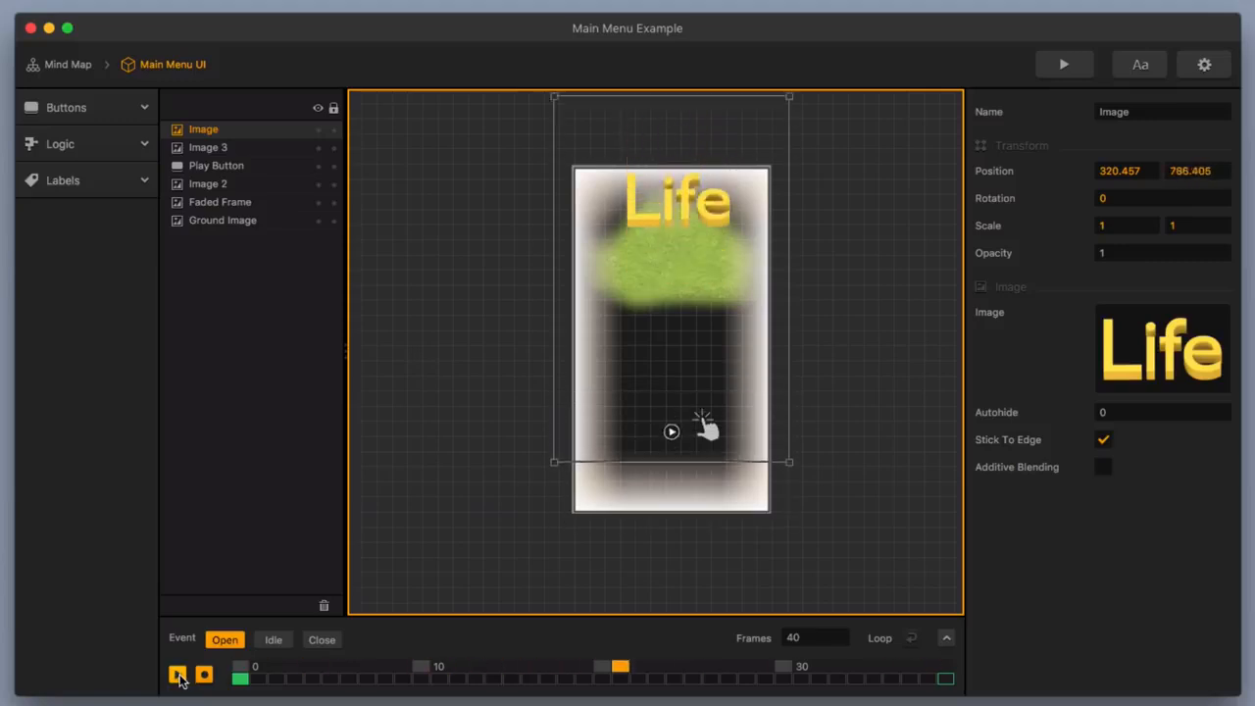
left_click(177, 675)
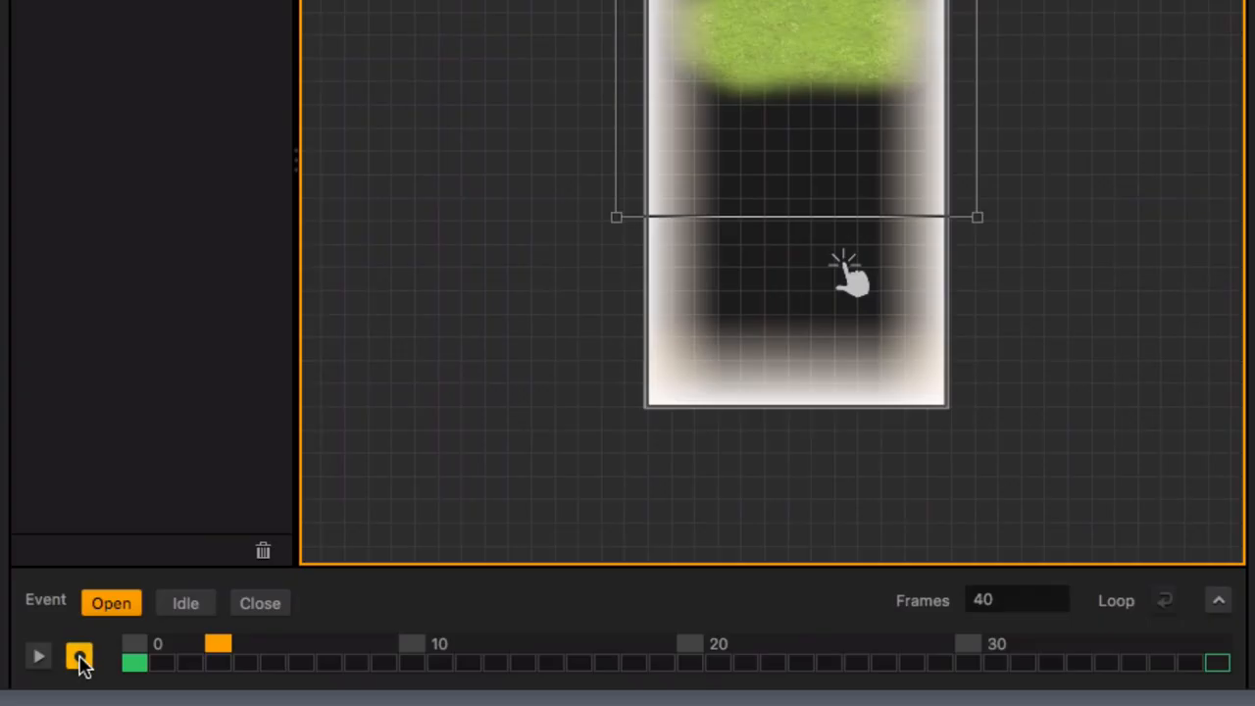
- Turn off recording and bend the Life image's Position X curve in the Open event, upward near its end and downward near its start
left_click(80, 657)
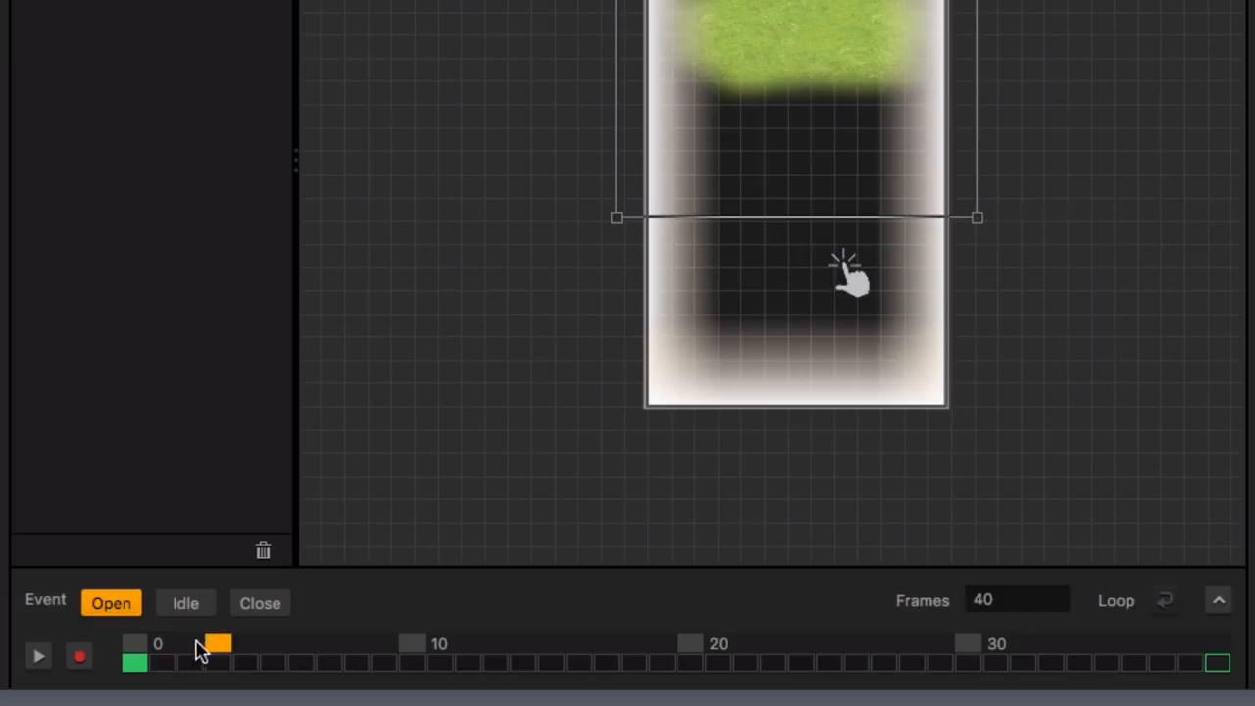
left_click_drag(200, 650, 138, 652)
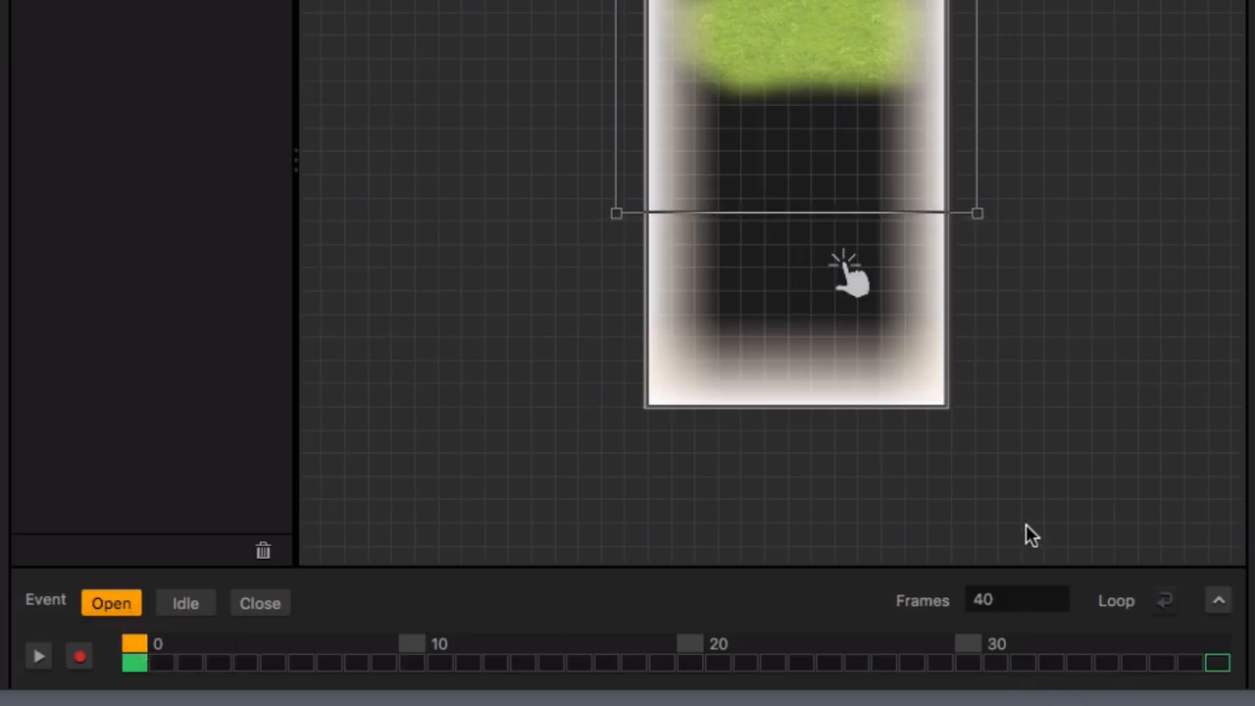
left_click(1221, 606)
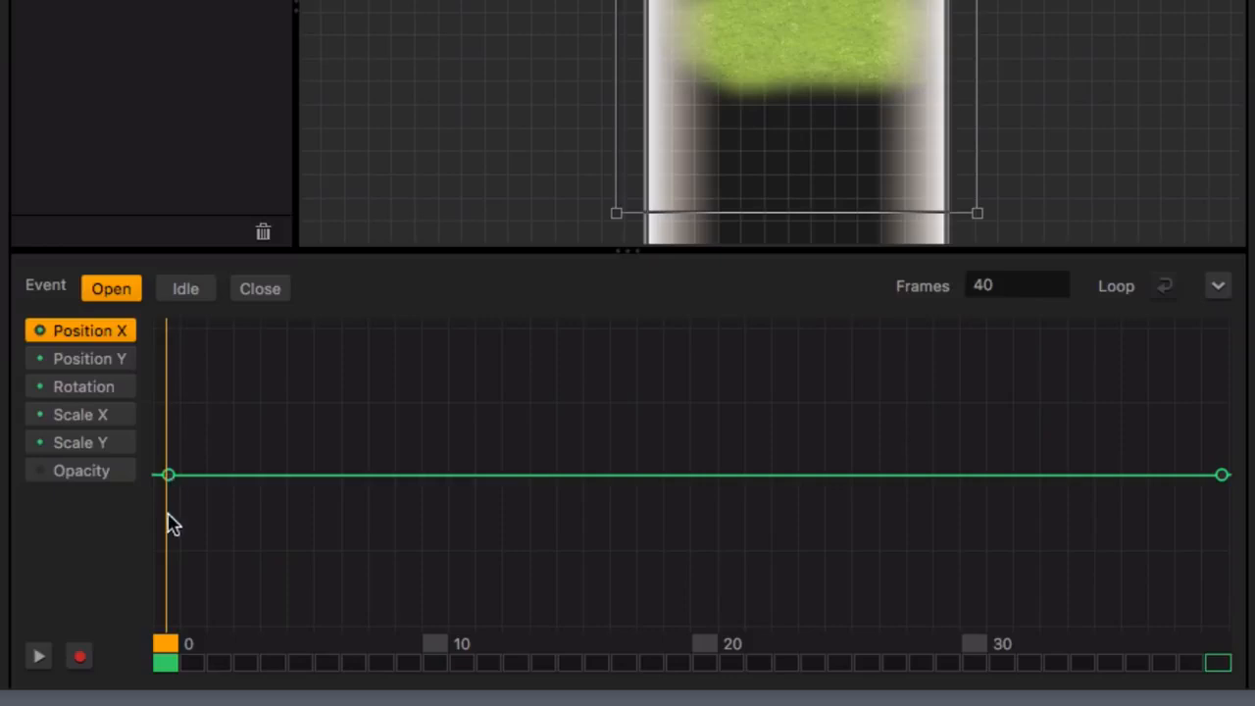
left_click(1222, 475)
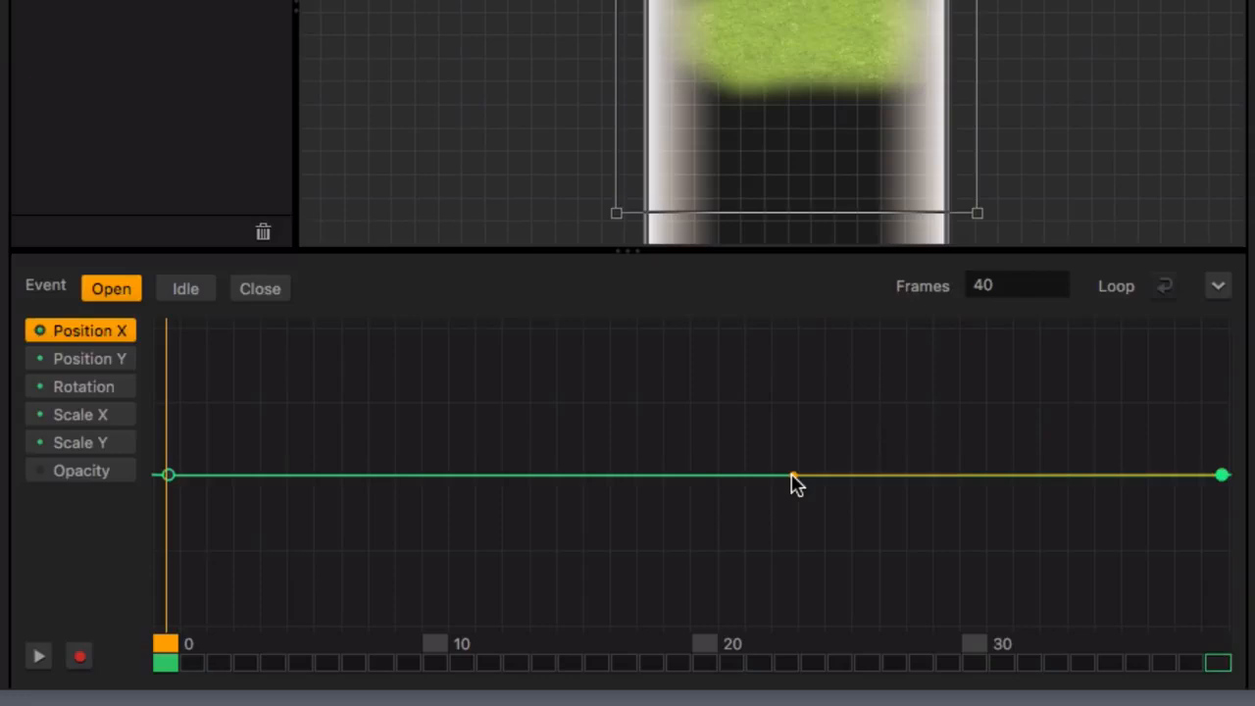
left_click_drag(792, 476, 795, 389)
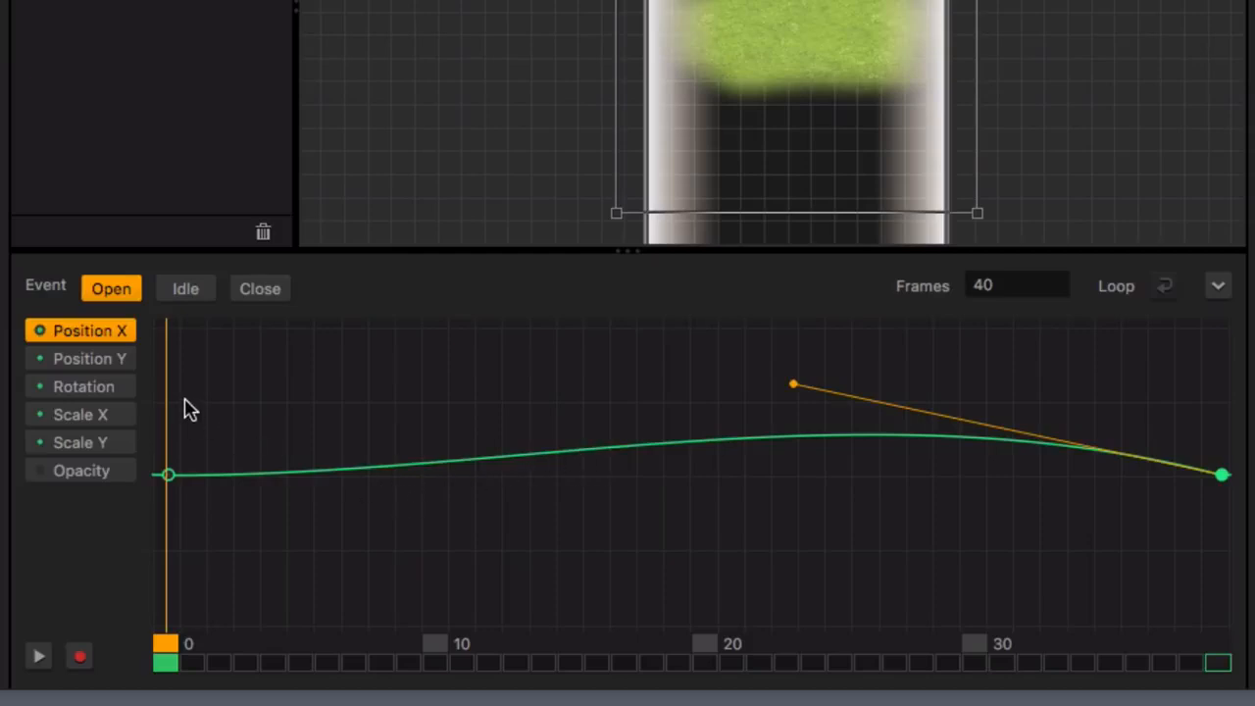
left_click(169, 477)
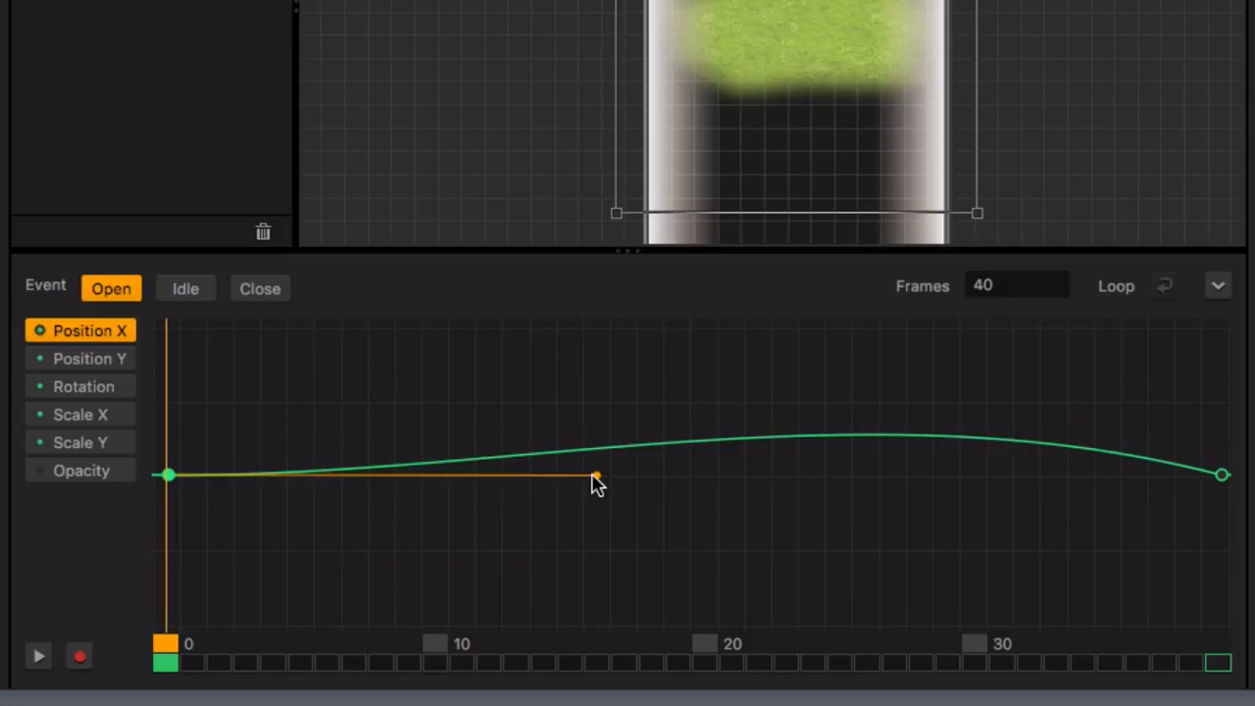
left_click_drag(595, 478, 595, 549)
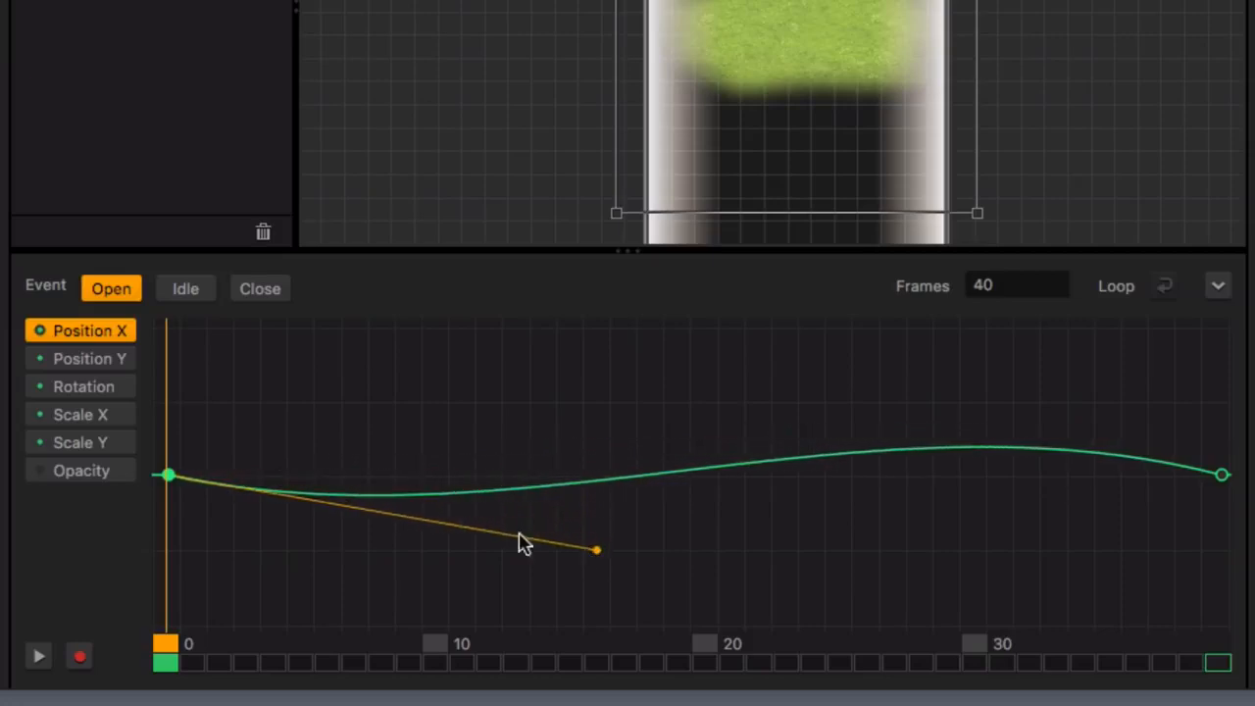
- Raise the start handle of the Life image's Position Y curve, then play back the Open event and return to frame 0
left_click(98, 364)
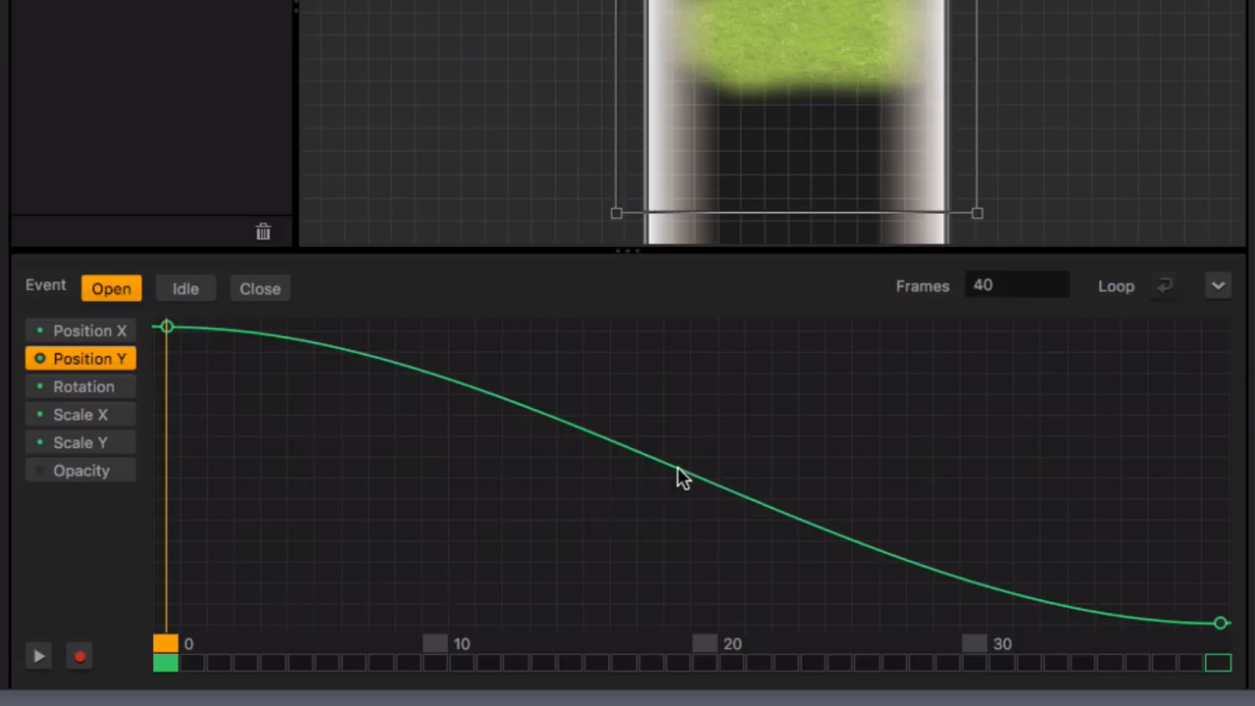
left_click(168, 329)
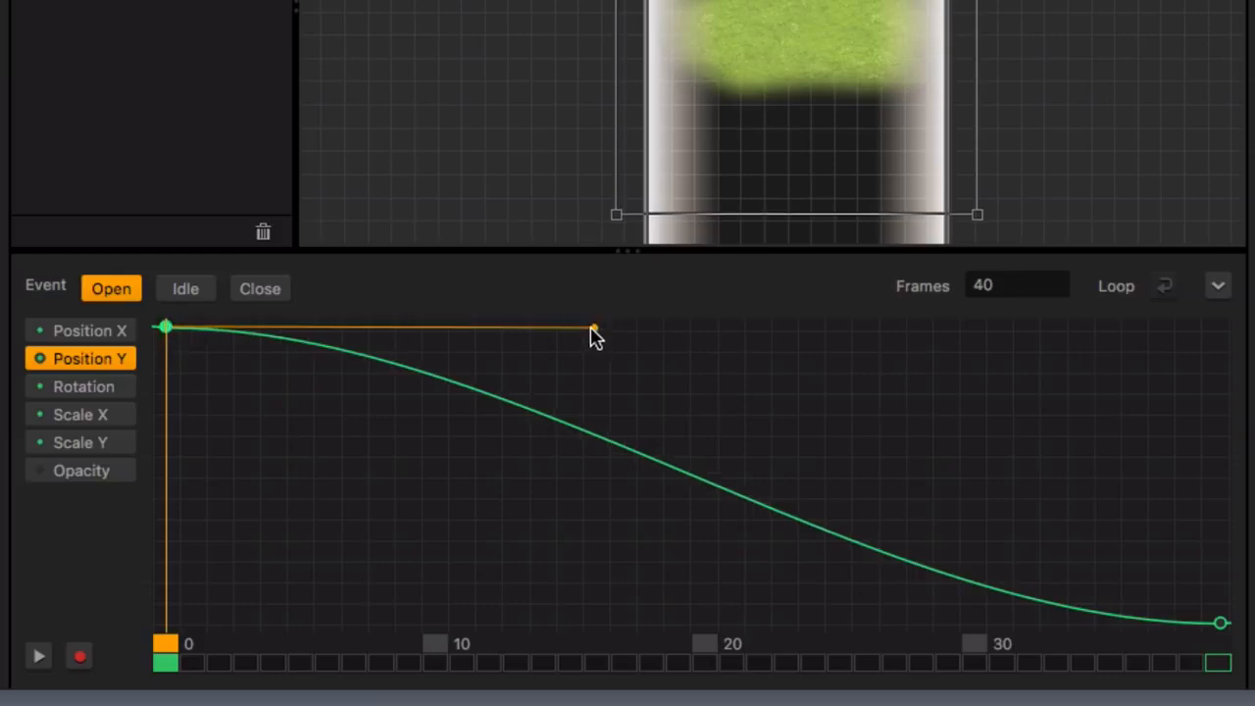
left_click_drag(594, 329, 602, 281)
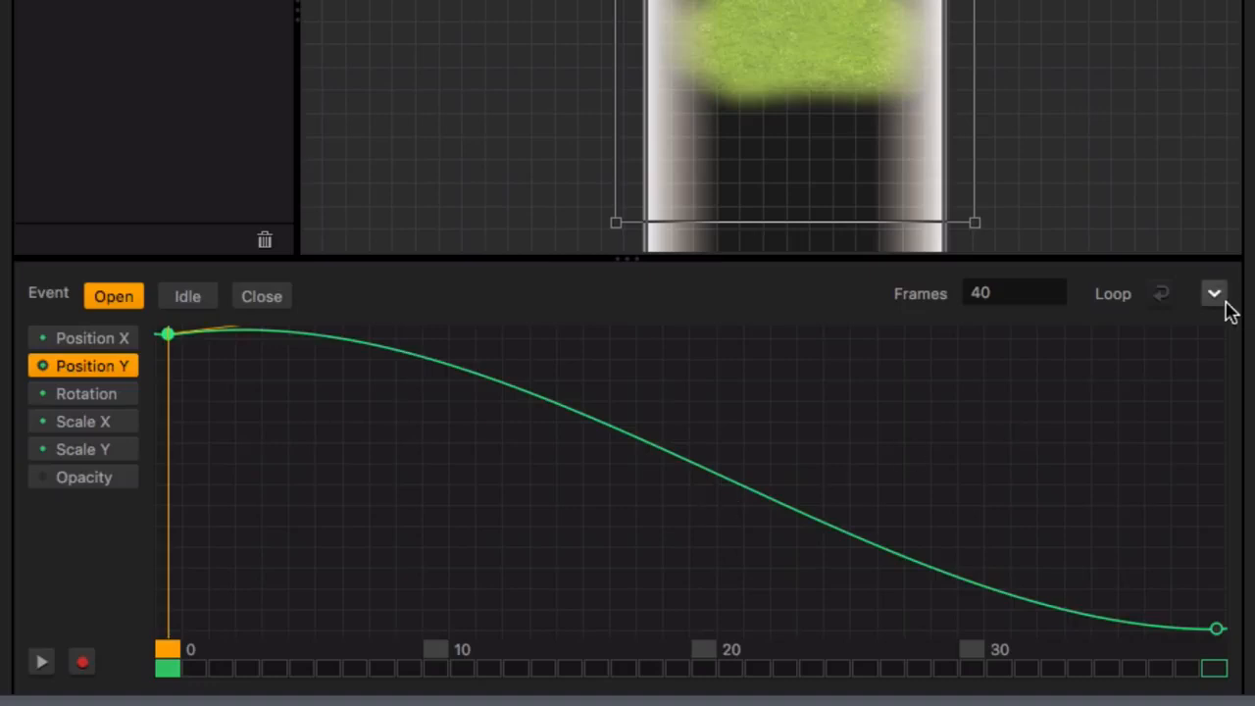
left_click(1214, 297)
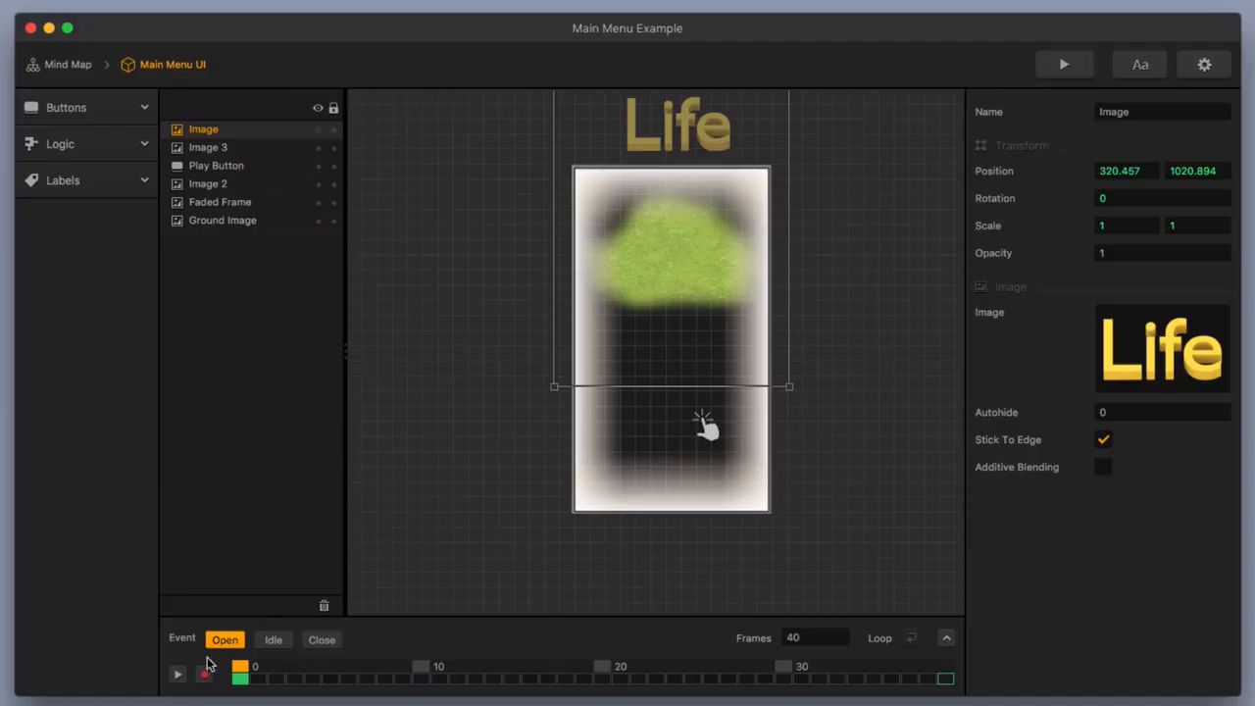
left_click(178, 676)
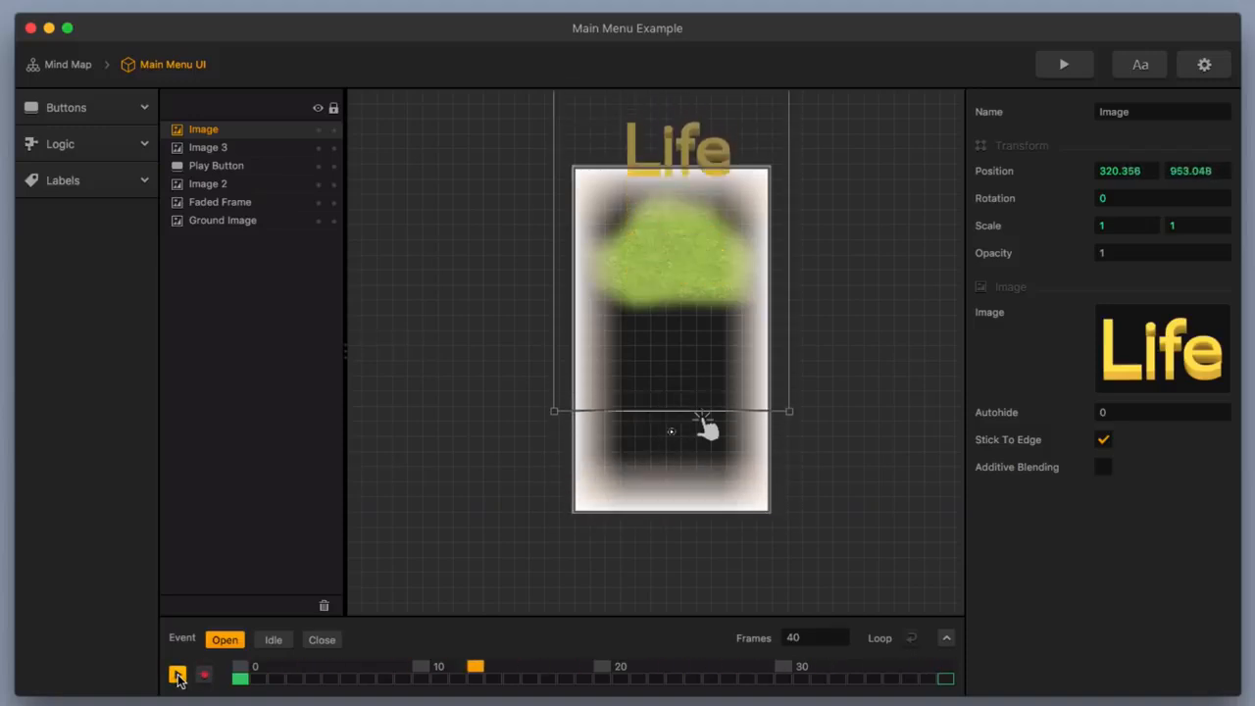
left_click(178, 676)
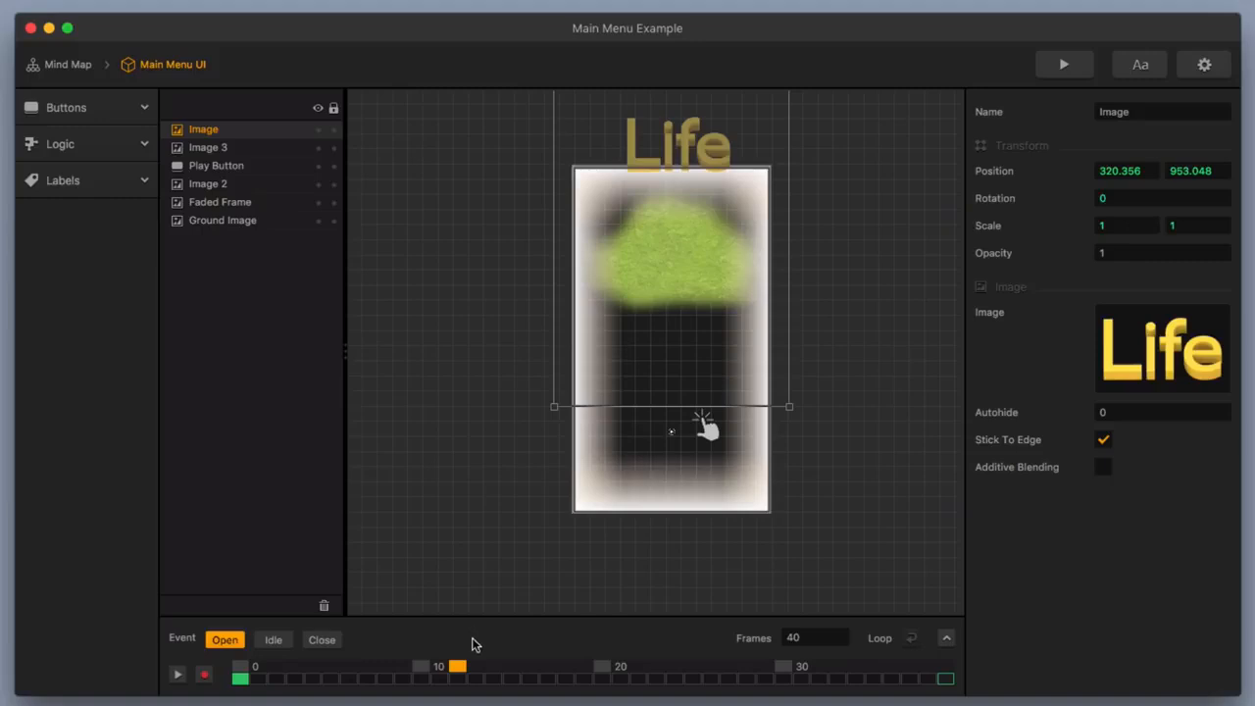
left_click_drag(448, 671, 240, 670)
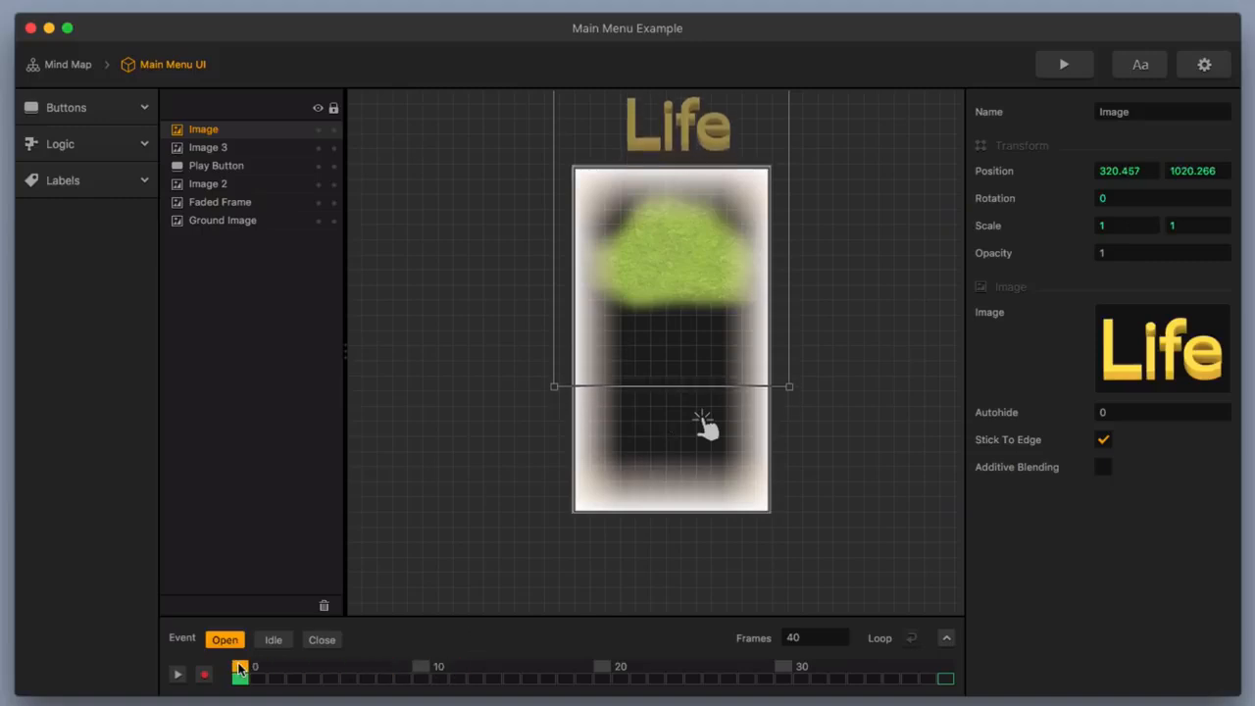
- Preview the main menu's opening animation, close the preview and save the project
left_click(1067, 66)
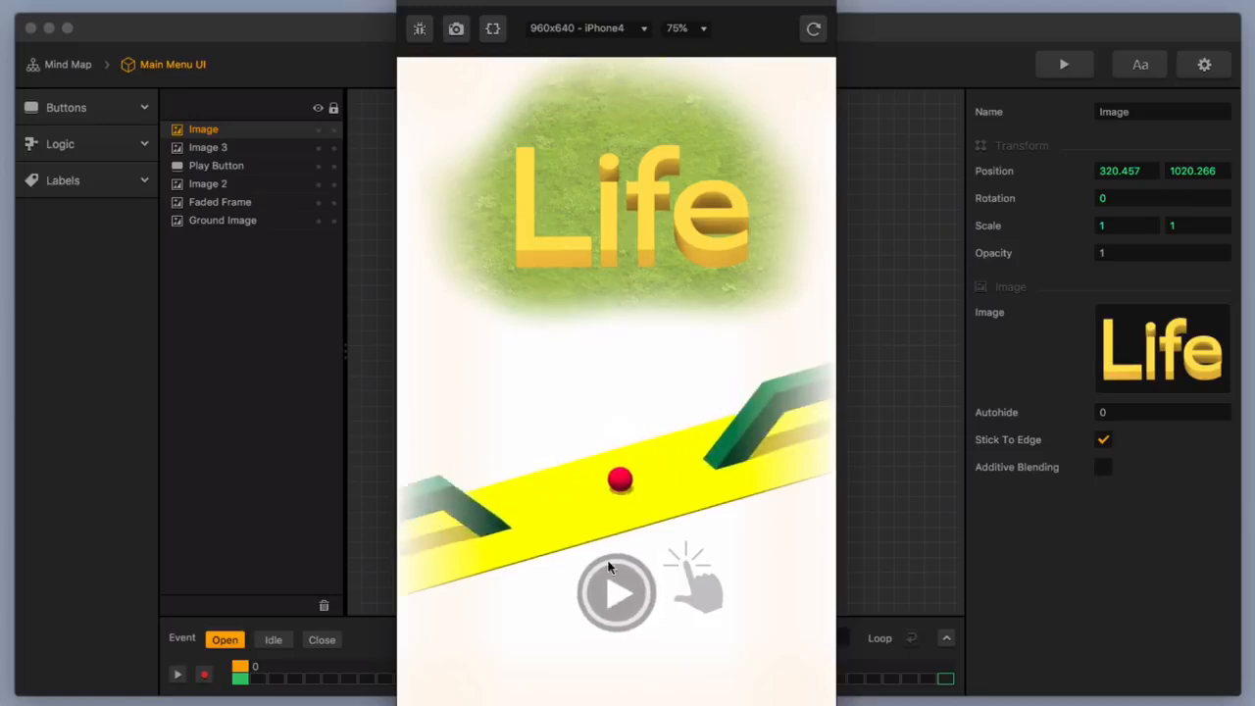
left_click(412, 1)
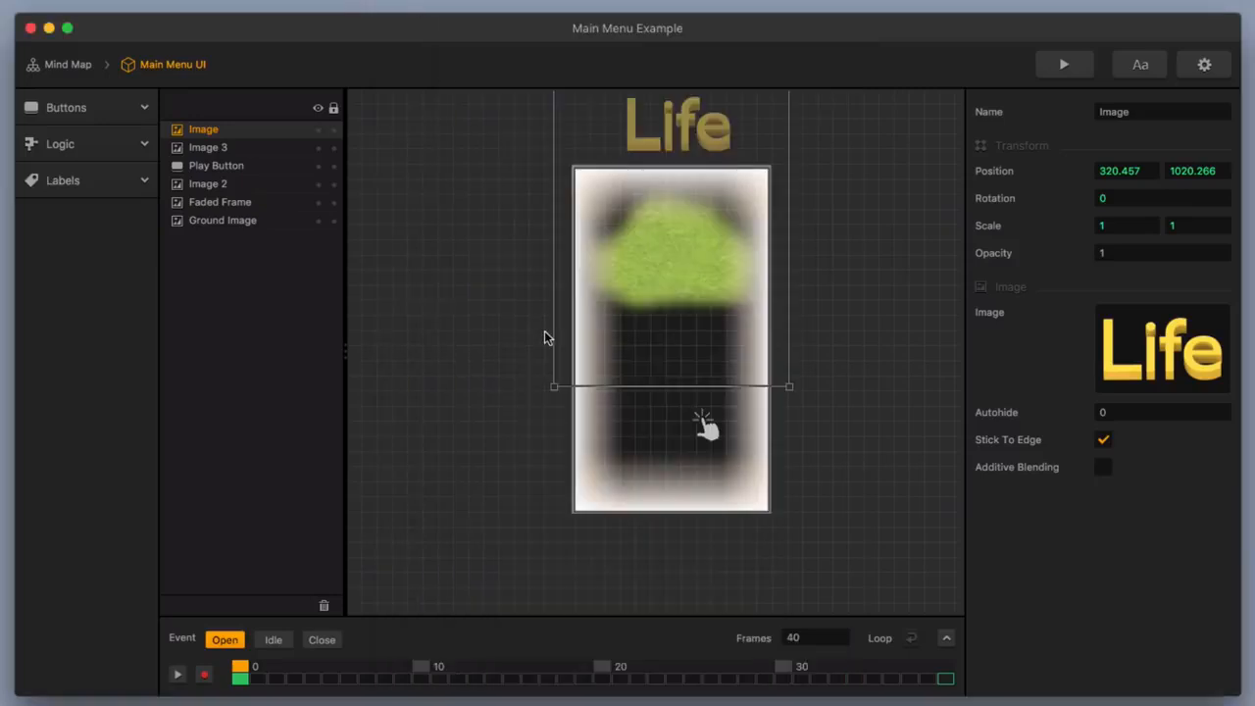
key("super+s")
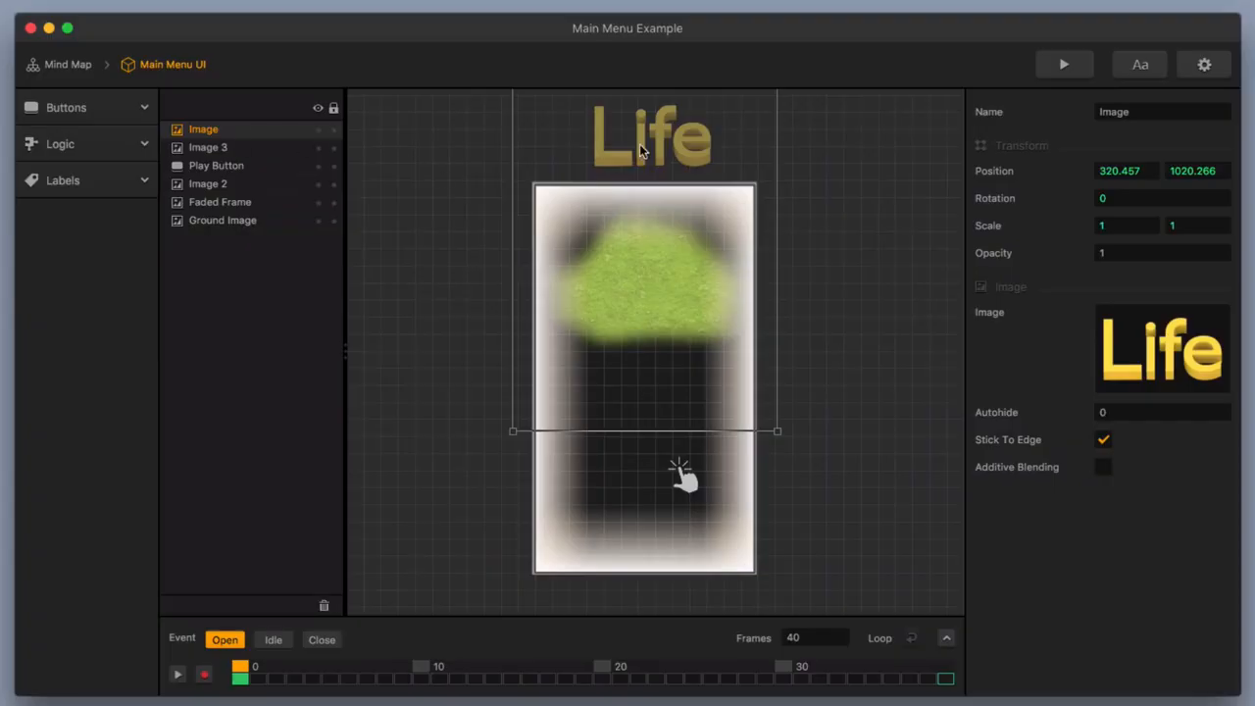
- Preview the game again and start play to check how the Life title behaves during the transition
left_click(1052, 64)
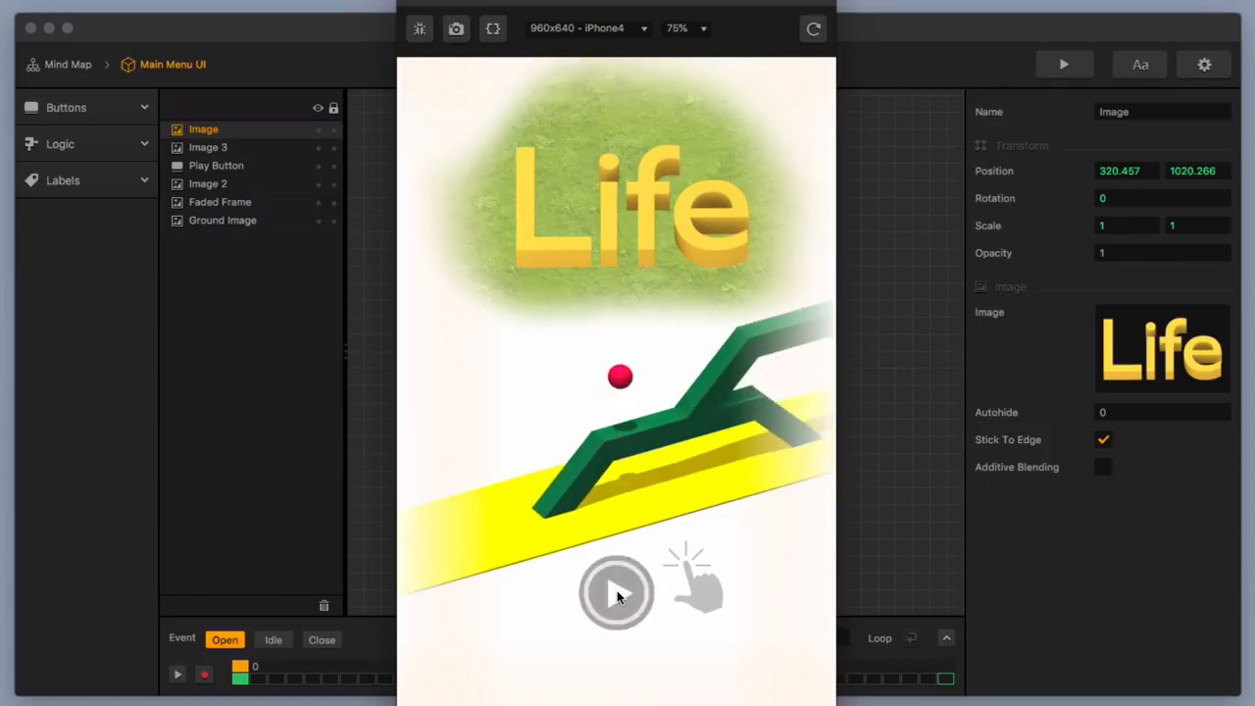
left_click(617, 590)
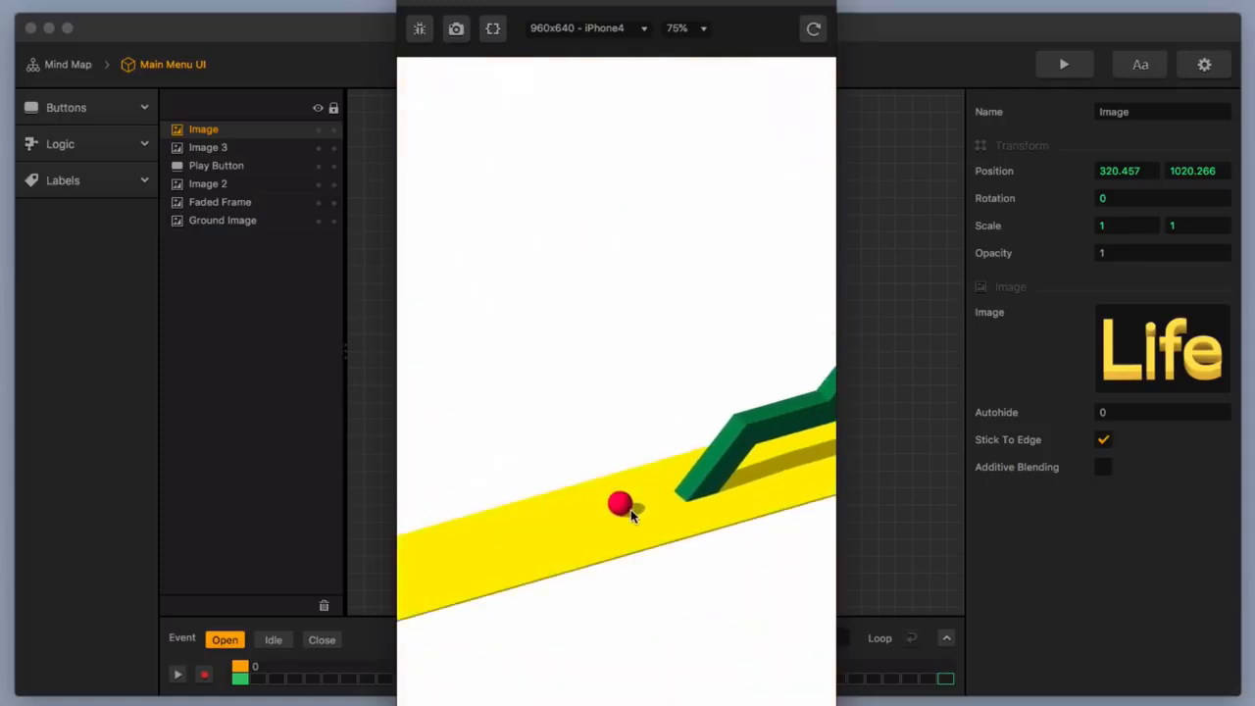
left_click(412, 3)
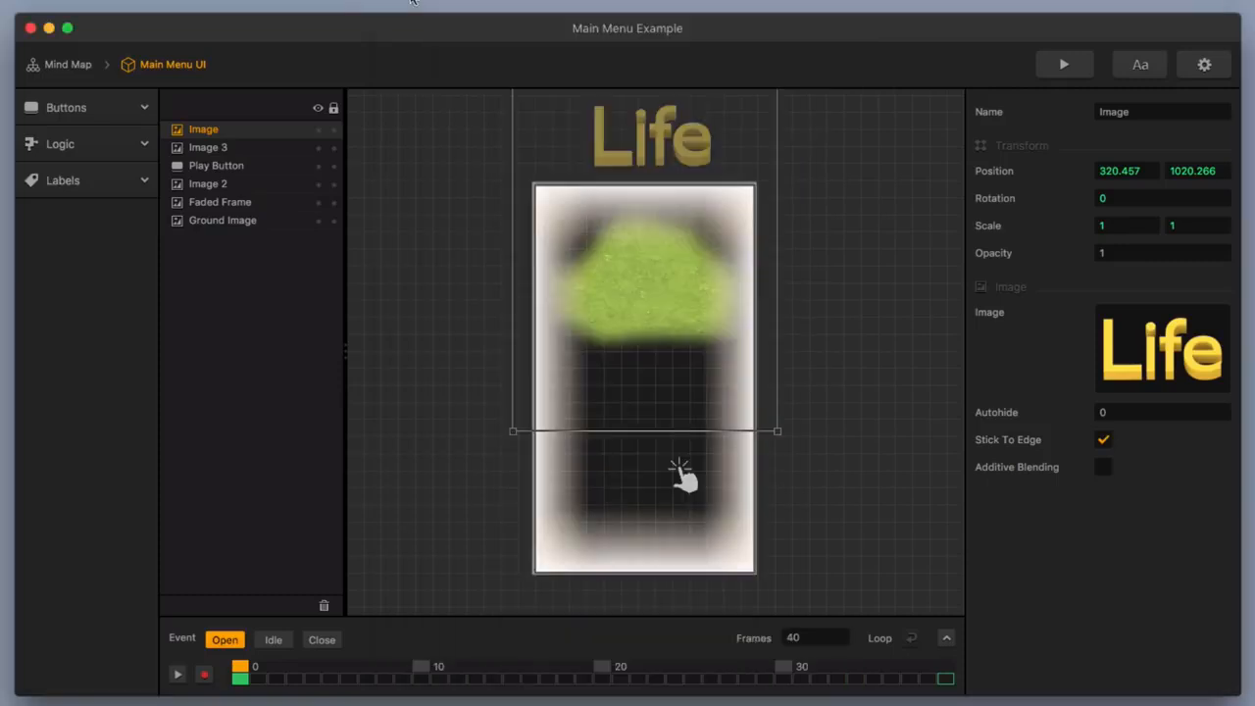
- Move the Life image between Image 2 and Faded Frame in the layer order and preview the transition into the game
left_click_drag(235, 135, 238, 191)
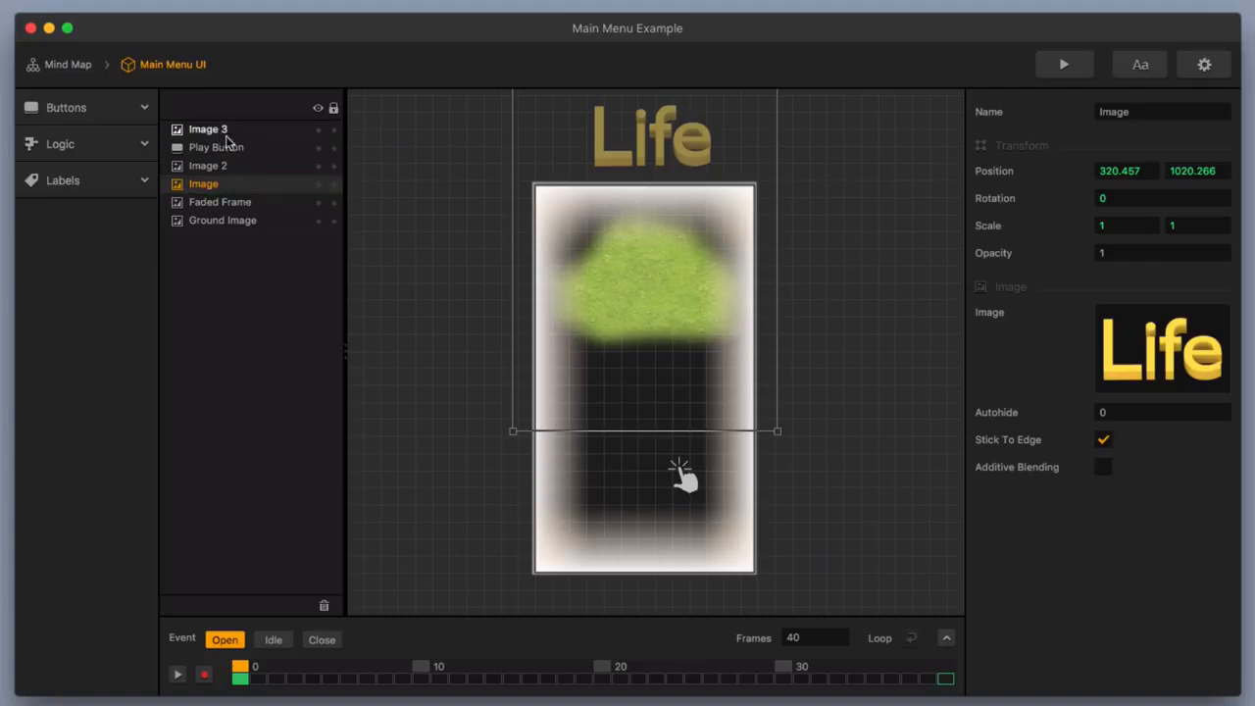
left_click(1056, 63)
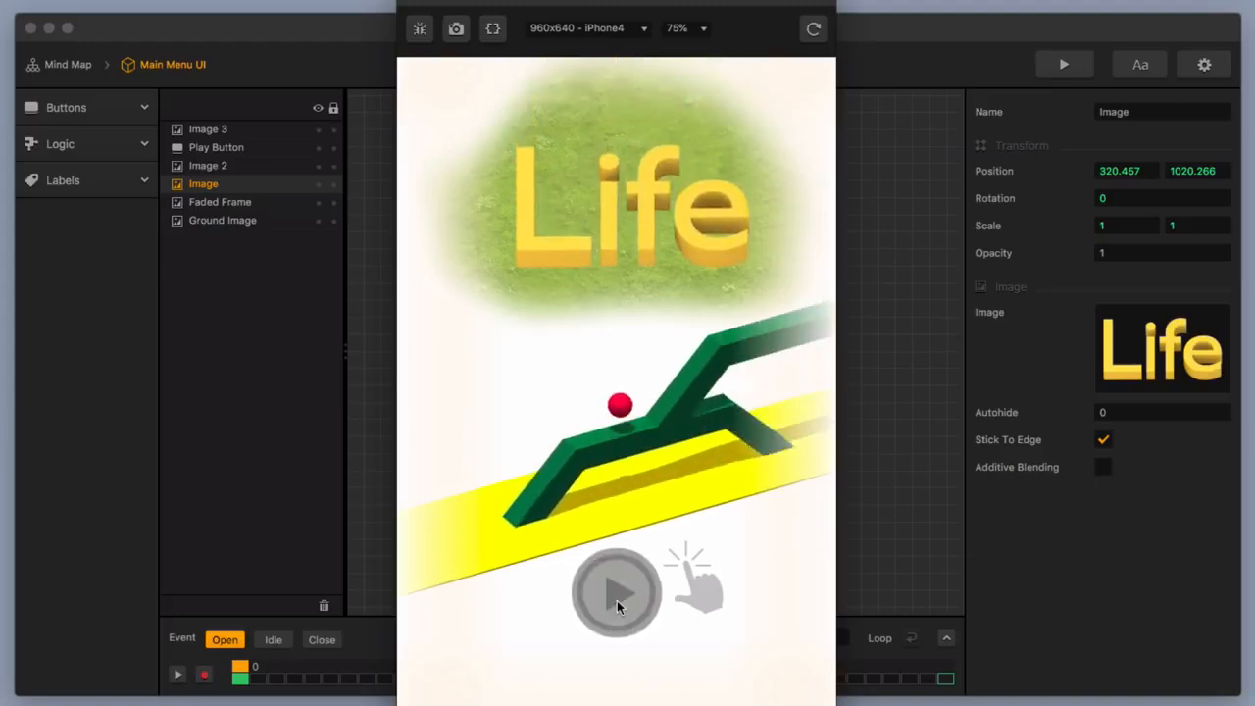
left_click(617, 600)
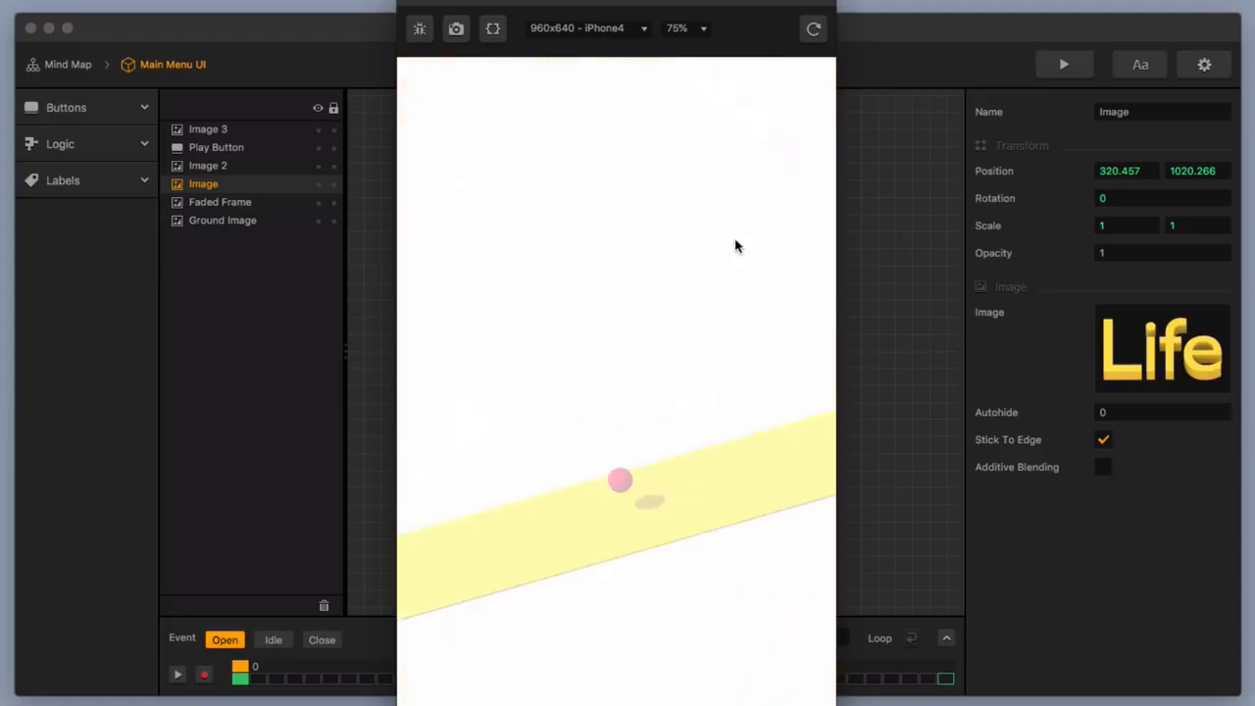